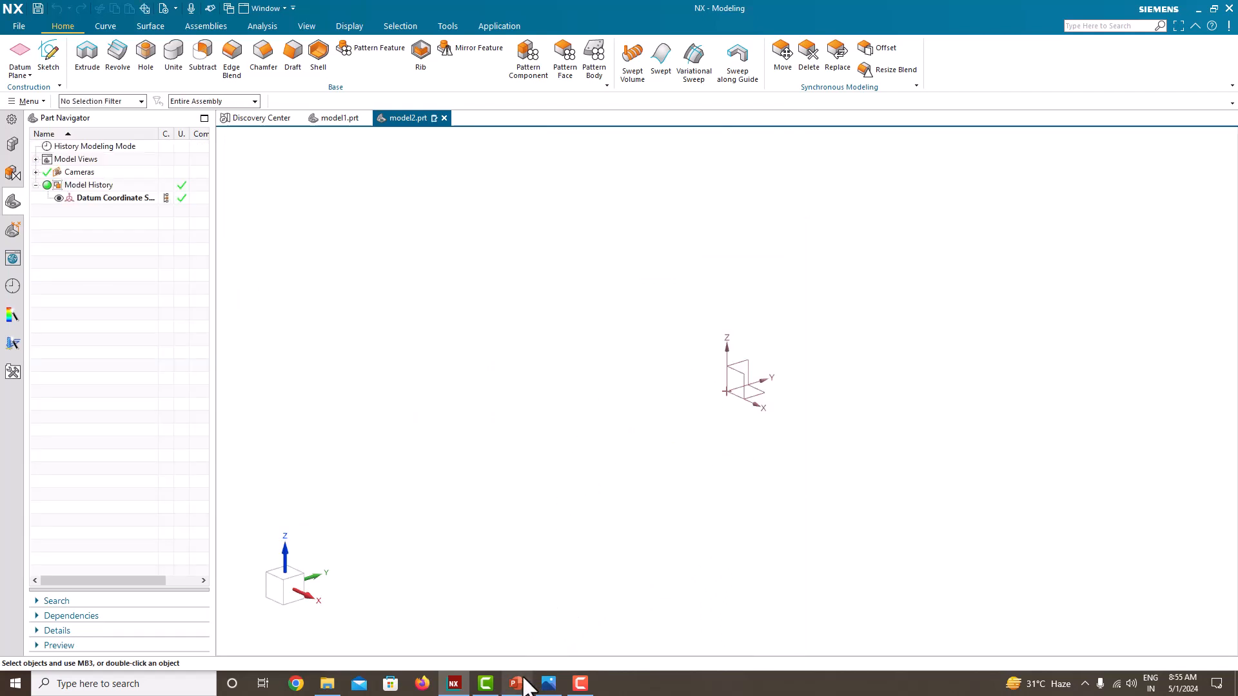
Step: Show the Fig. 3.38 reference drawing and fit the modelling window beside it on the right half of the display
{"action": "left_click", "coordinate": [549, 683]}
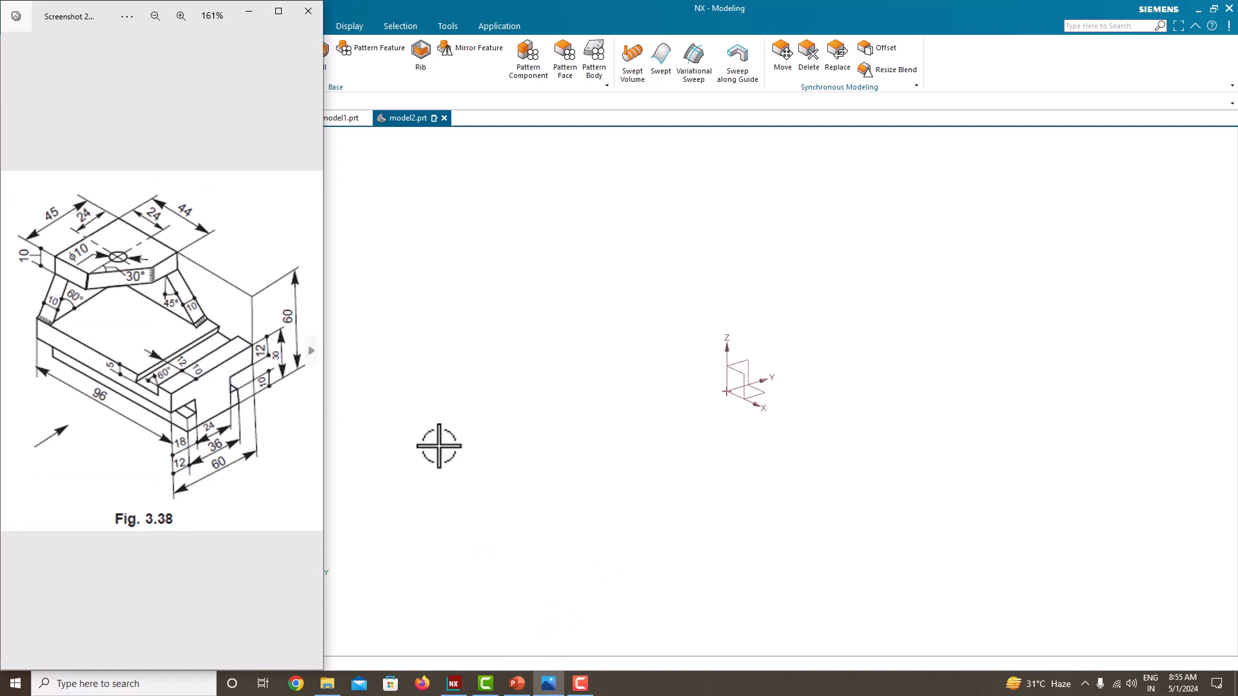
{"action": "left_click", "coordinate": [482, 446]}
{"action": "key", "text": "super+Right"}
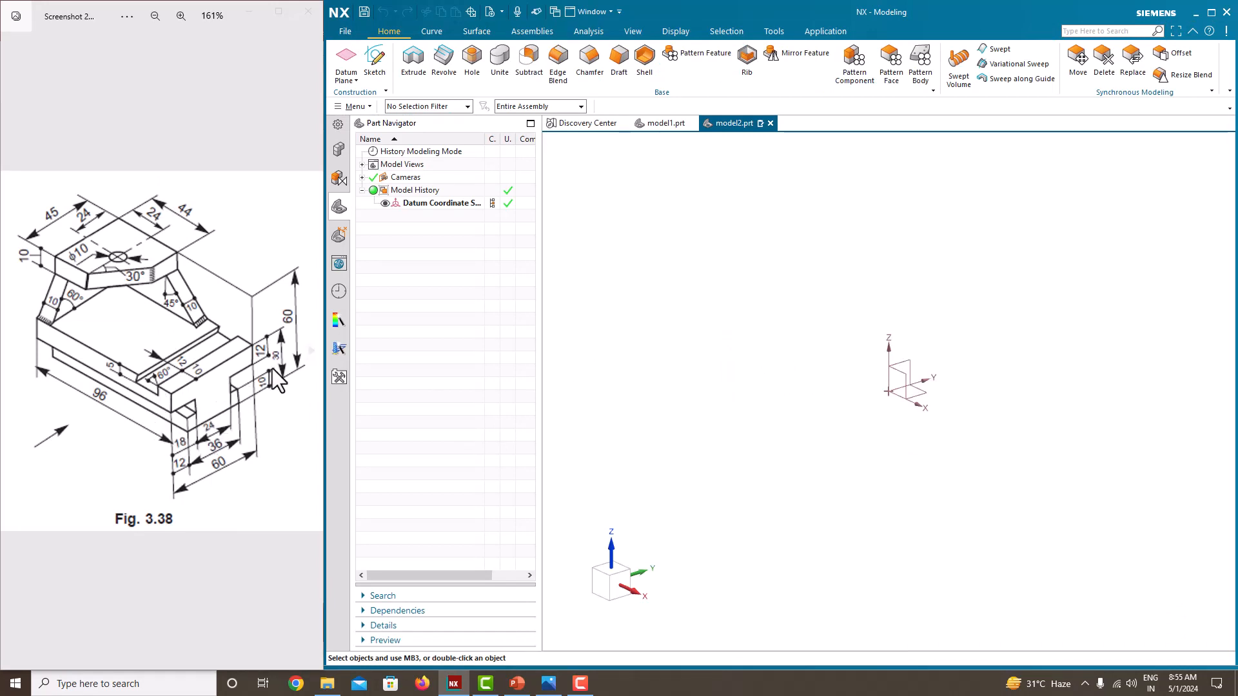
Step: Create a sketch on the Right principal plane
{"action": "left_click", "coordinate": [381, 68]}
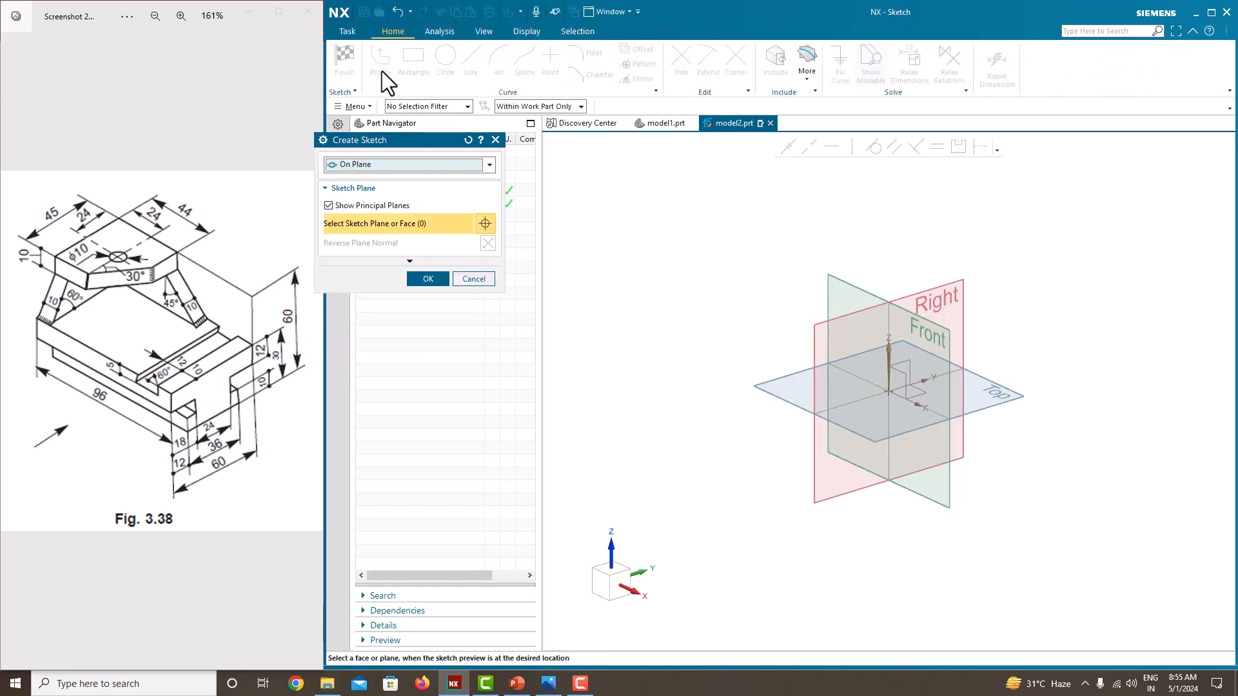
{"action": "left_click", "coordinate": [960, 282]}
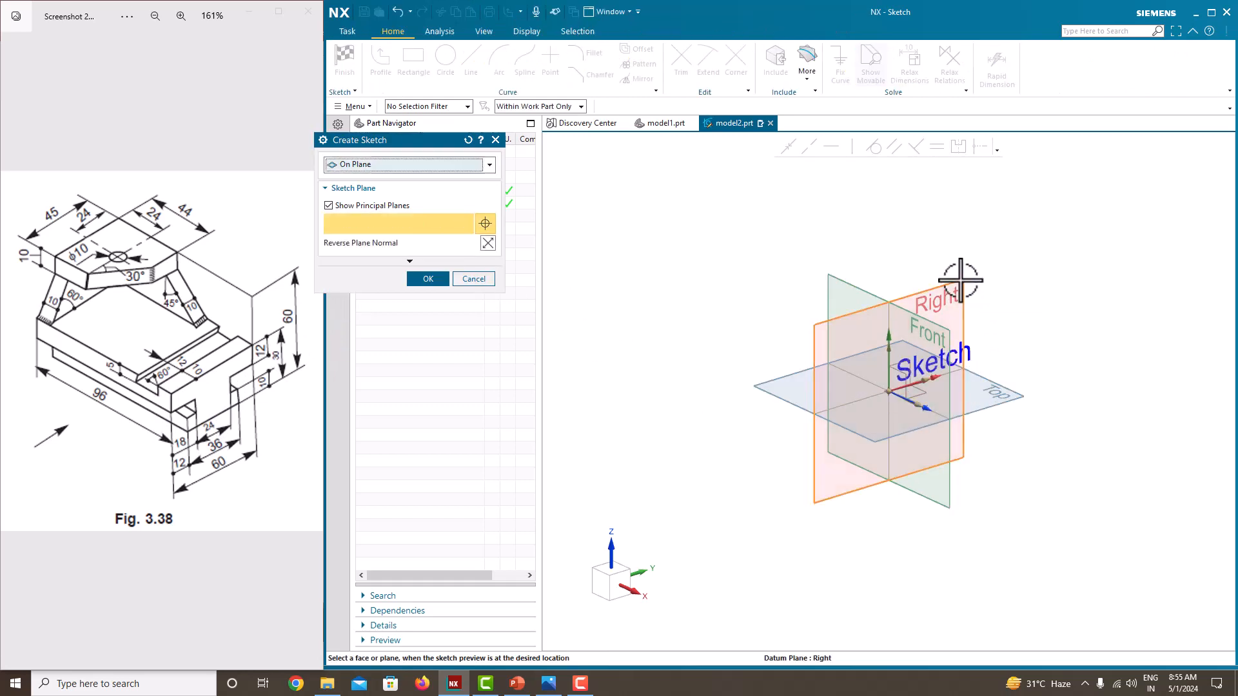
{"action": "left_click", "coordinate": [418, 280]}
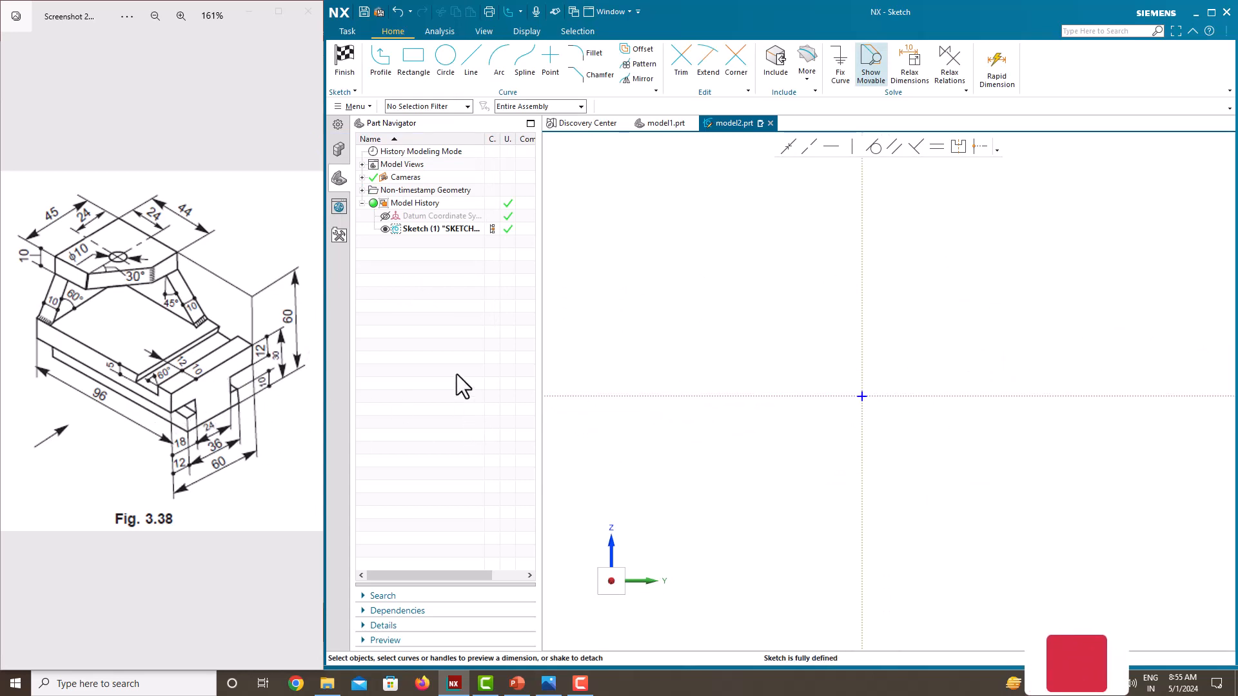
Step: Sketch a stepped half-profile with the Profile tool from the origin up to the vertical axis, its upper edge about 209 long
{"action": "left_click", "coordinate": [381, 73]}
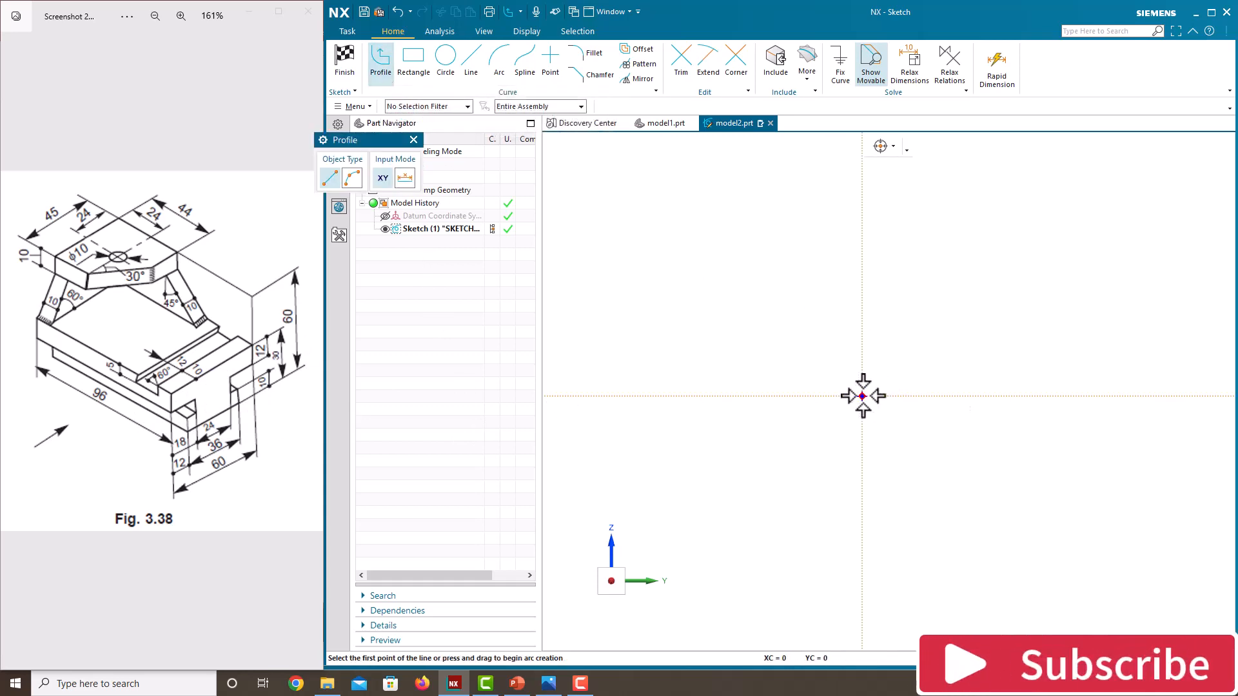
{"action": "left_click", "coordinate": [862, 396]}
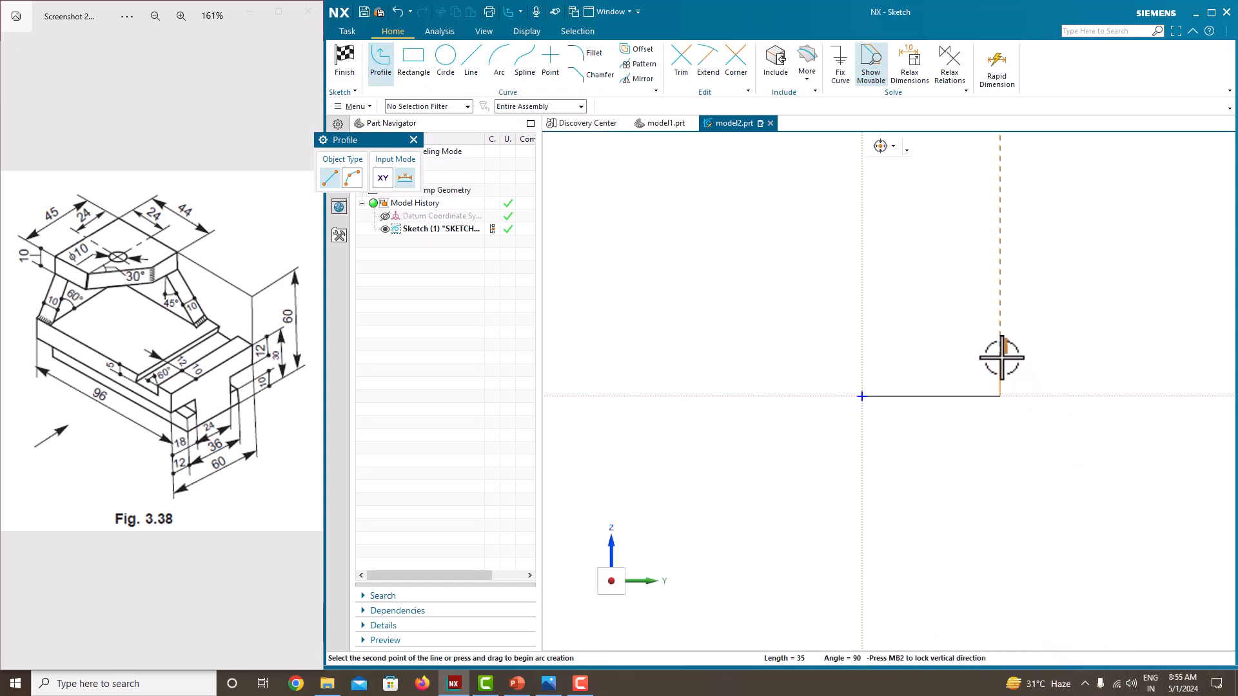
{"action": "left_click", "coordinate": [956, 358]}
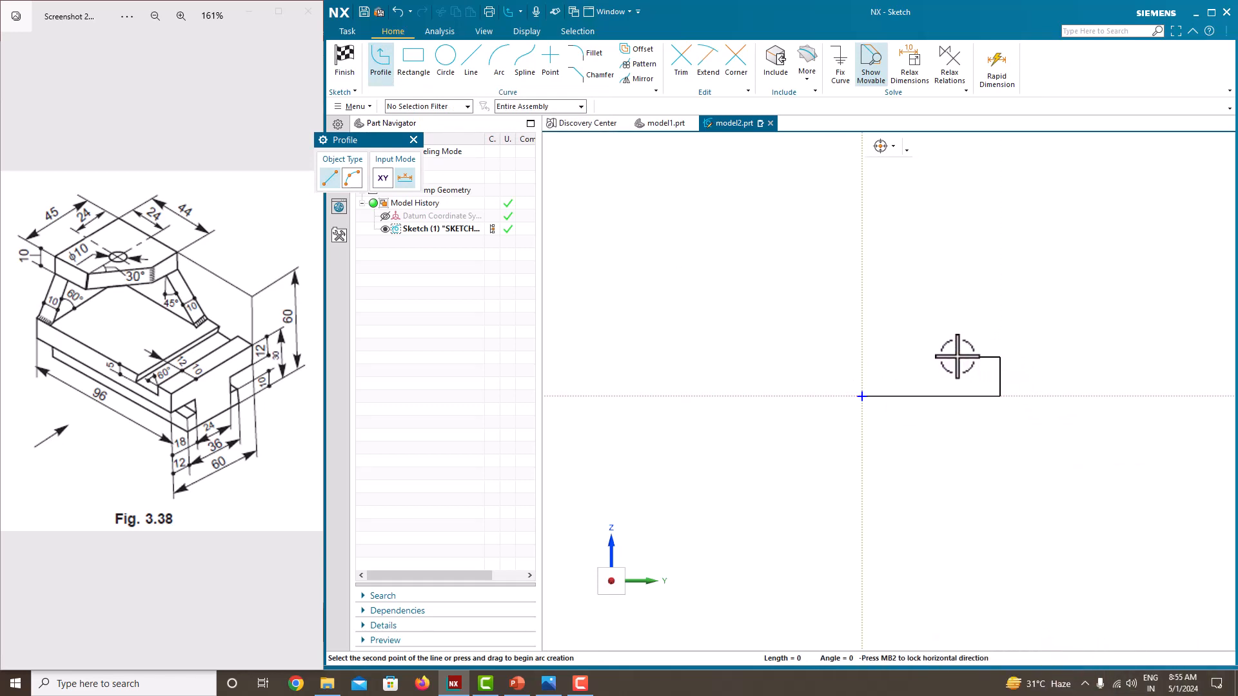
{"action": "left_click", "coordinate": [1094, 315]}
{"action": "left_click", "coordinate": [1095, 274]}
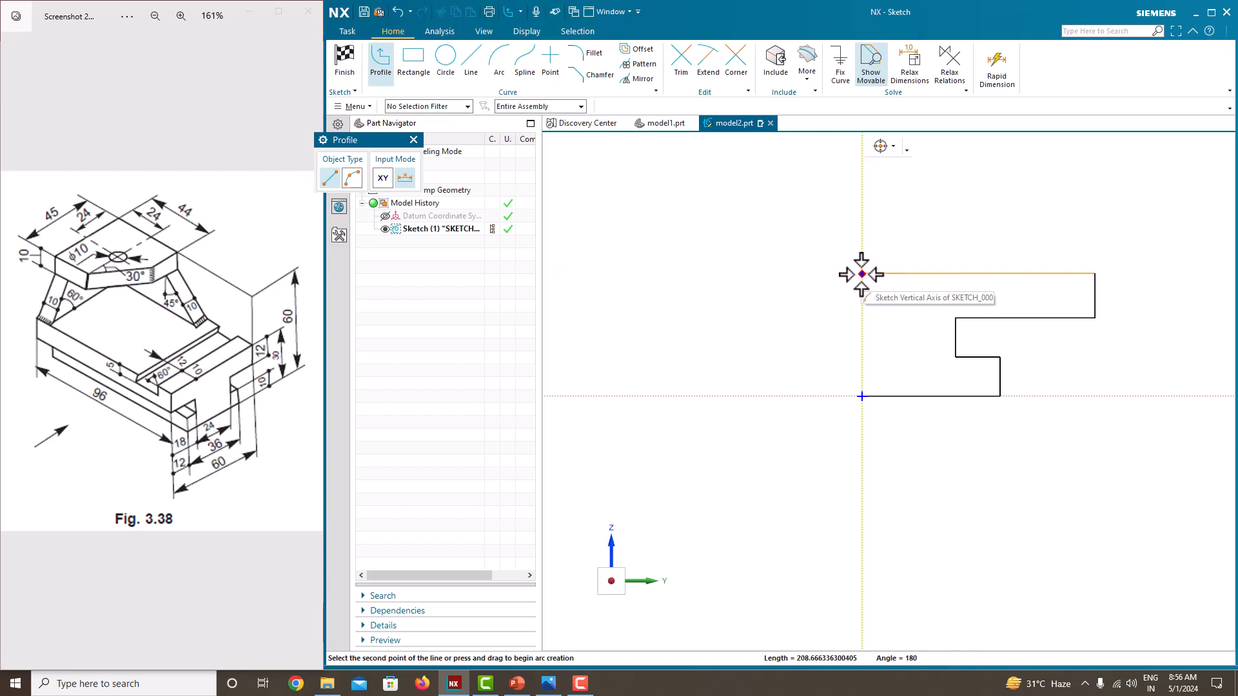
{"action": "left_click", "coordinate": [862, 274]}
{"action": "middle_click", "coordinate": [787, 283]}
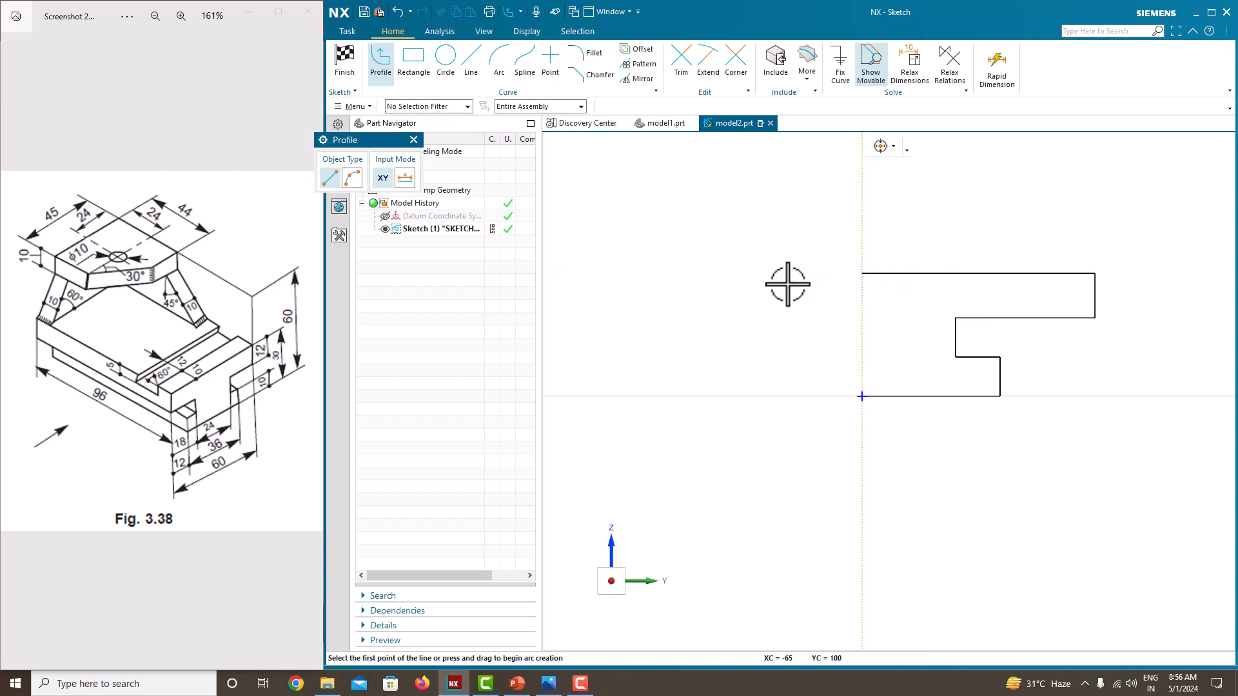
{"action": "middle_click", "coordinate": [787, 283]}
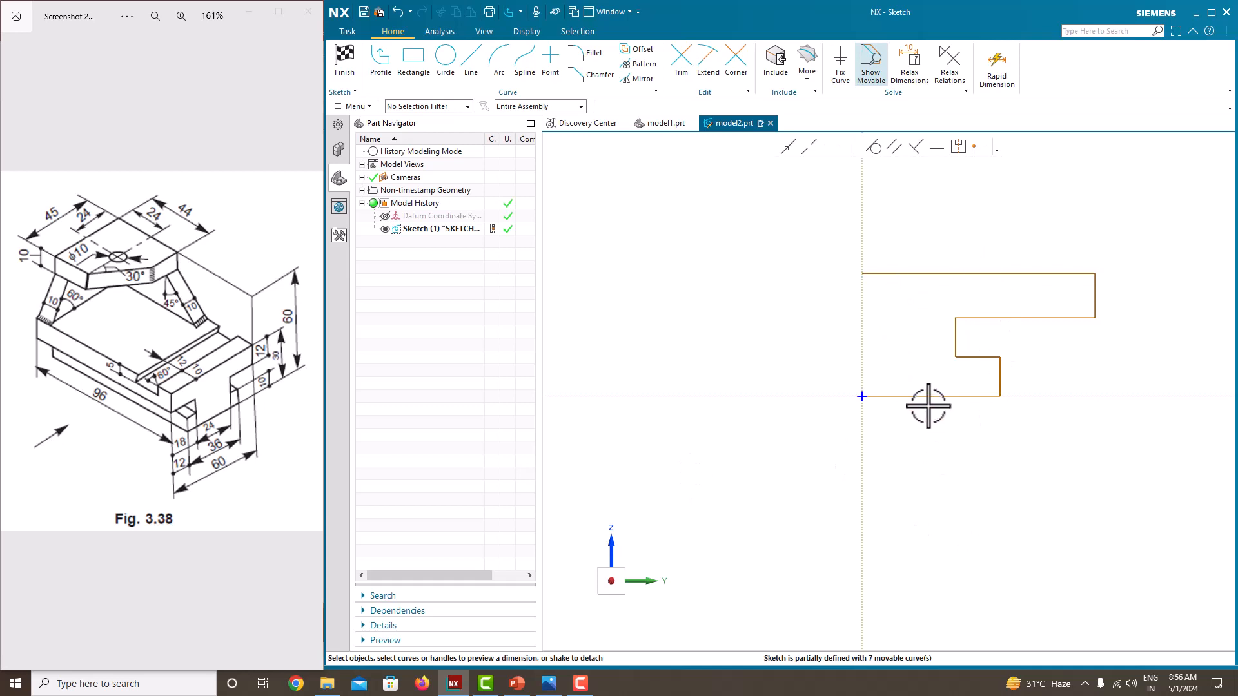
Step: Mirror all curves of the half-profile about the sketch's vertical axis
{"action": "left_click_drag", "start_coordinate": [709, 218], "coordinate": [1170, 490]}
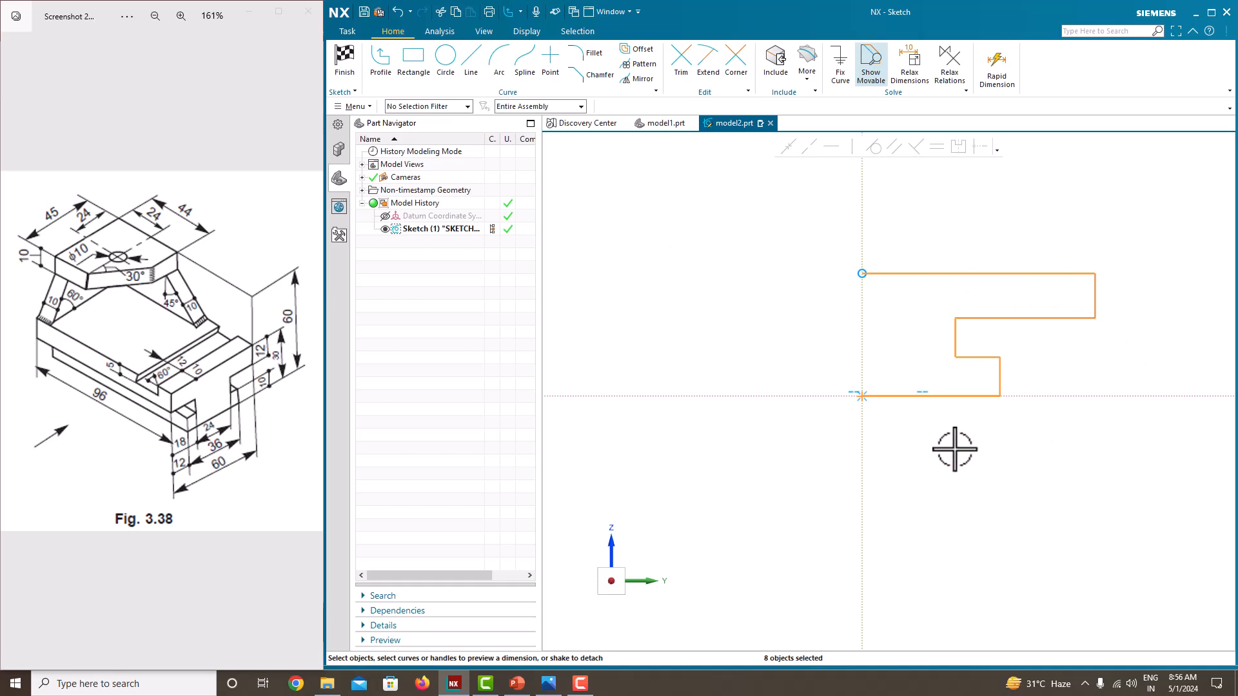
{"action": "left_click", "coordinate": [641, 78]}
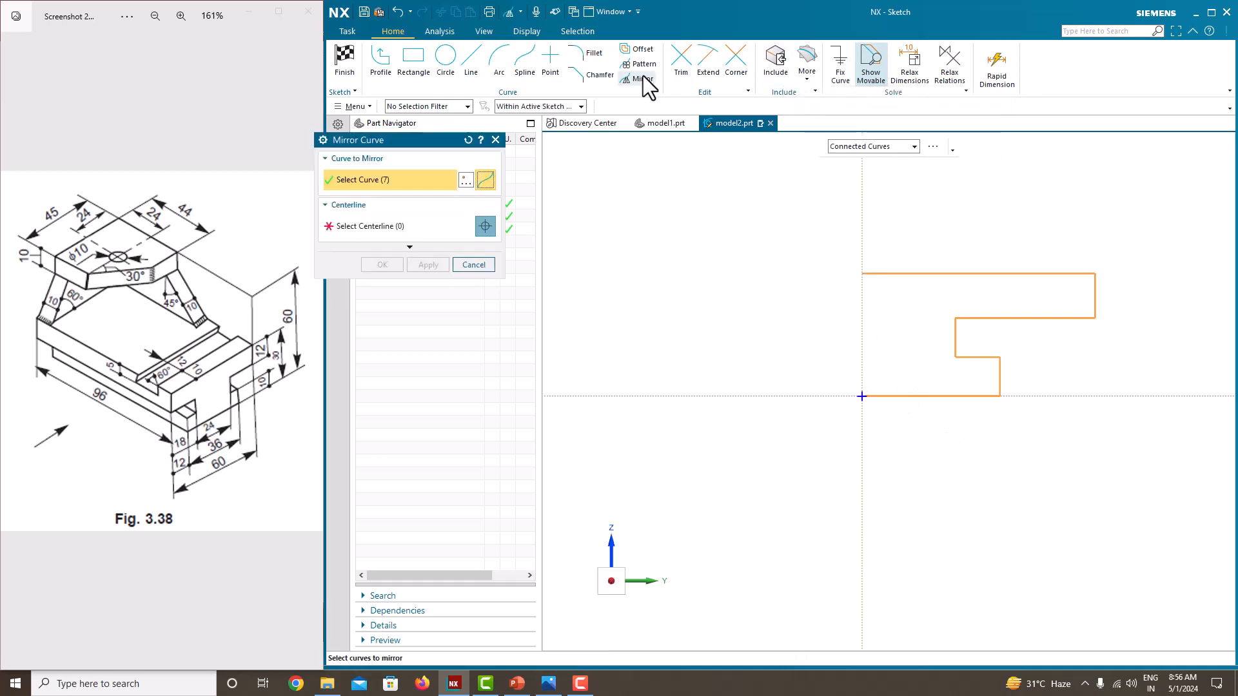
{"action": "left_click", "coordinate": [377, 234]}
{"action": "left_click", "coordinate": [864, 230]}
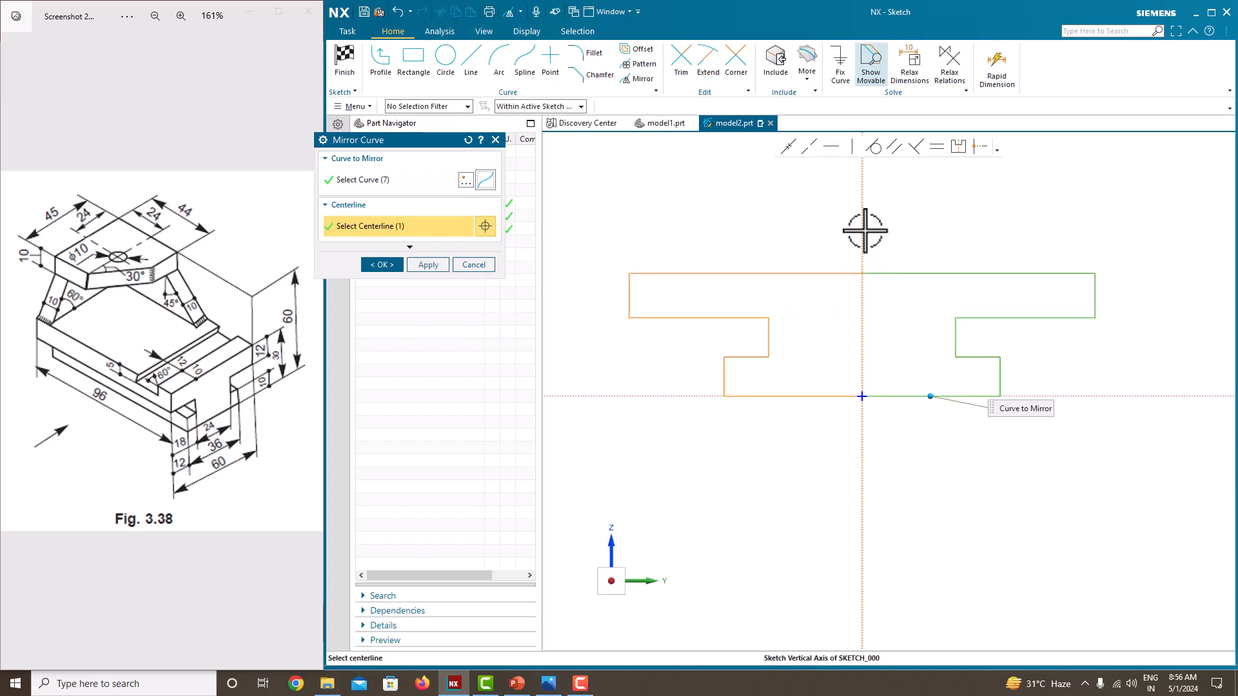
{"action": "left_click", "coordinate": [380, 266]}
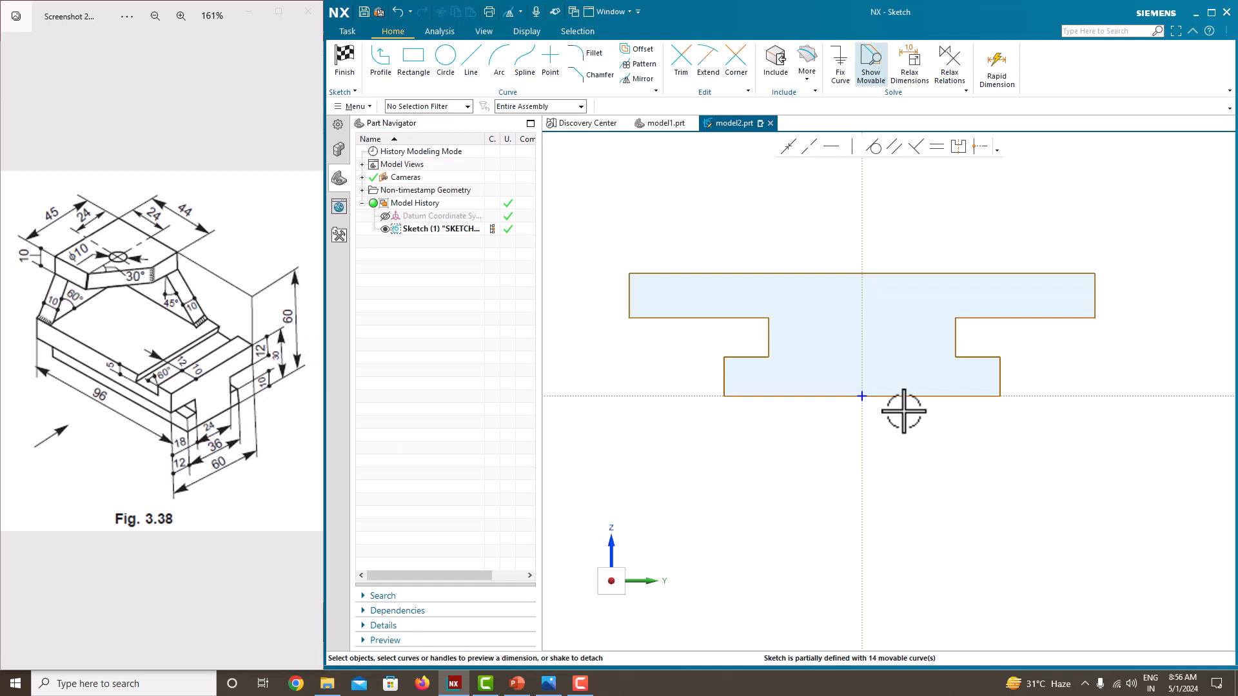
Step: Dimension the overall width between the upper flange's outer vertical edges as 60 and scale the entire sketch
{"action": "left_click", "coordinate": [911, 274]}
{"action": "left_click", "coordinate": [912, 300]}
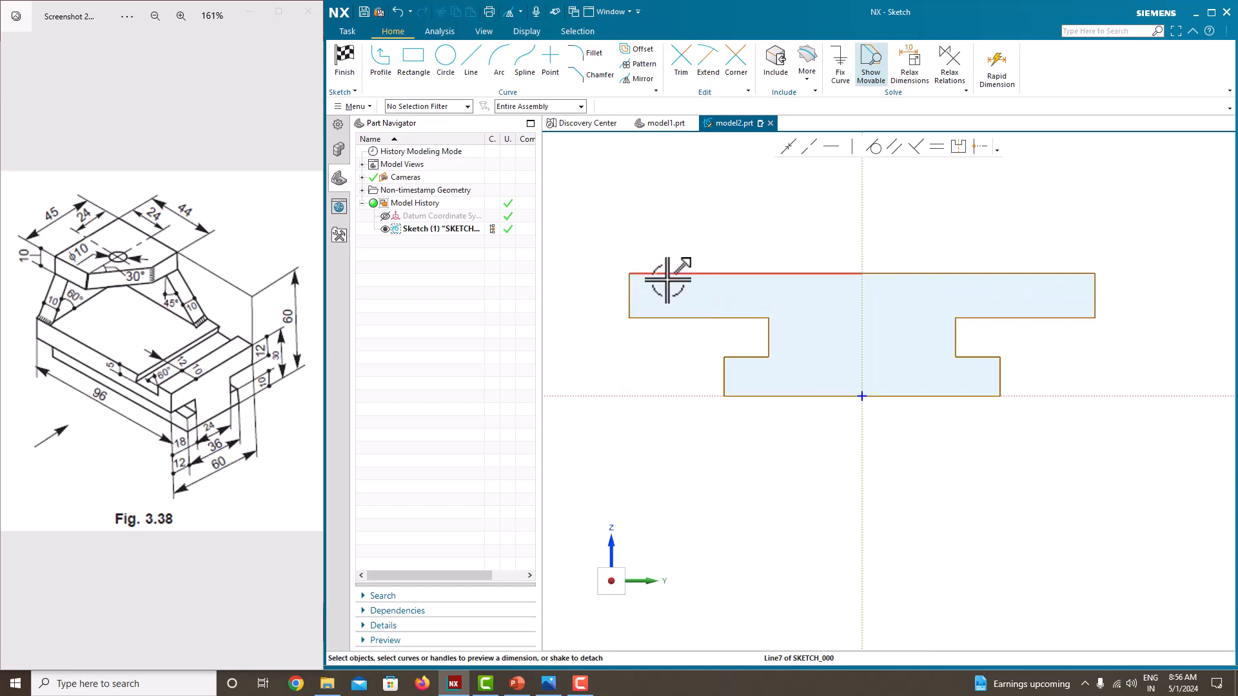
{"action": "left_click", "coordinate": [630, 290]}
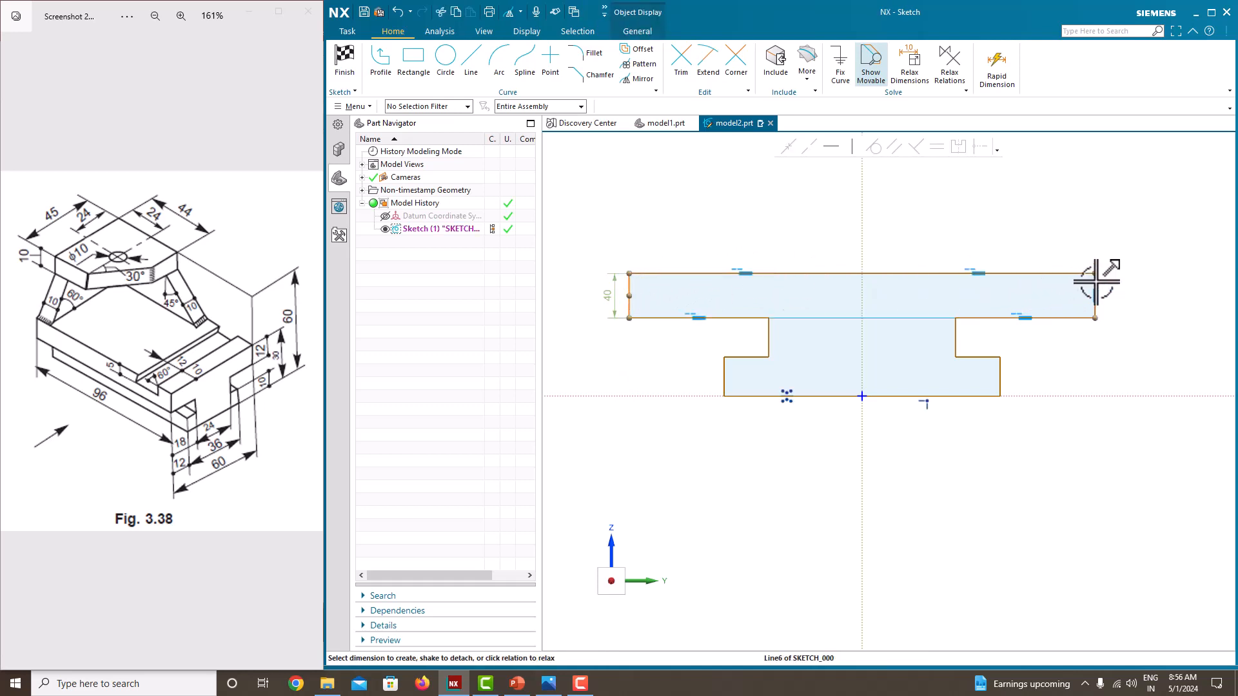
{"action": "left_click", "coordinate": [878, 273]}
{"action": "left_click", "coordinate": [864, 243]}
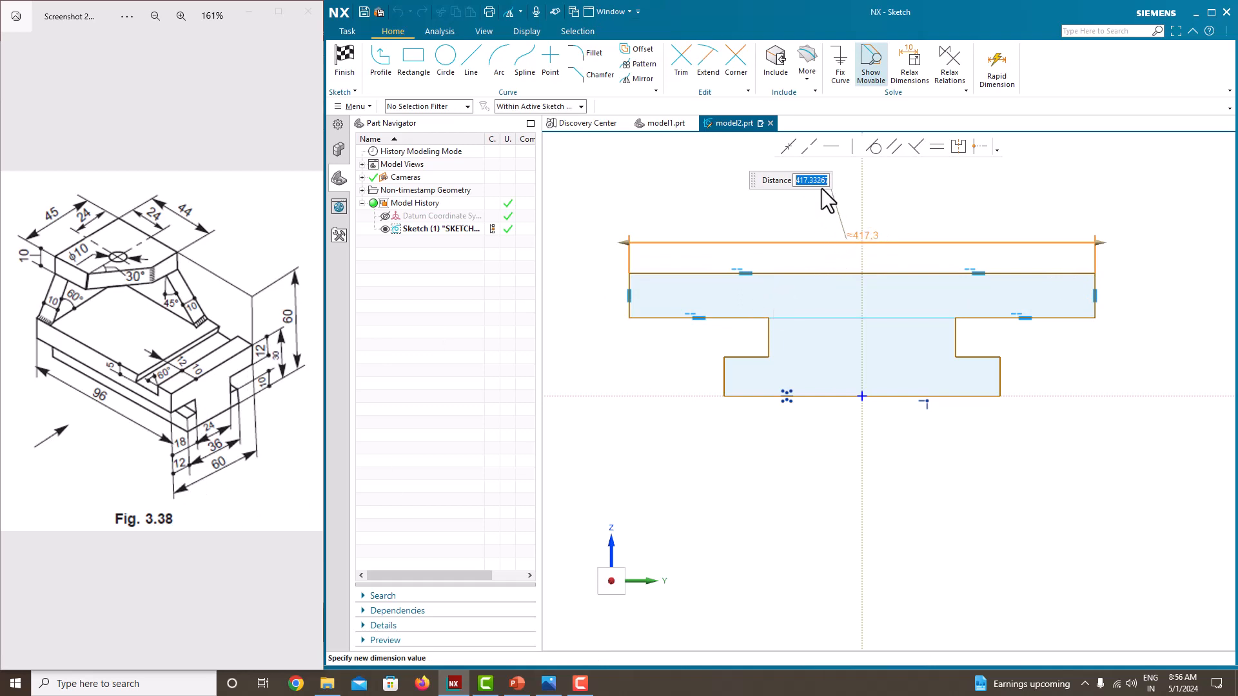
{"action": "type", "text": "60"}
{"action": "key", "text": "Return"}
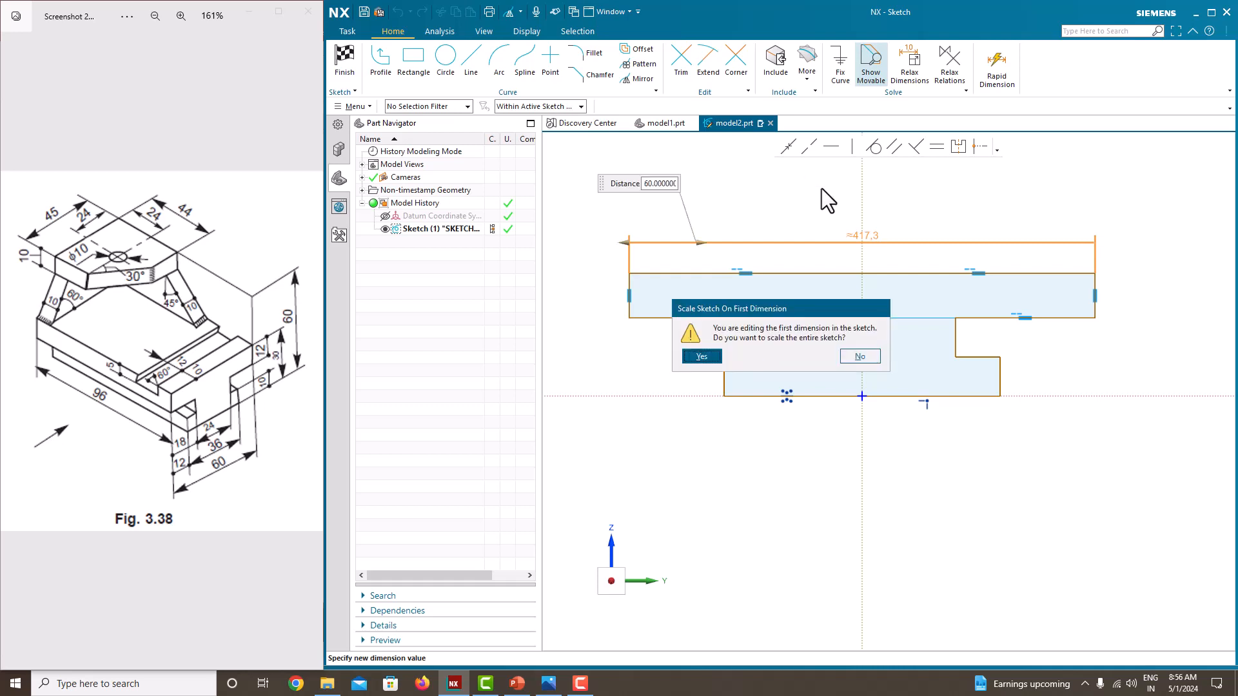
{"action": "left_click", "coordinate": [702, 355]}
{"action": "scroll", "coordinate": [954, 415], "scroll_direction": "up", "scroll_amount": 5}
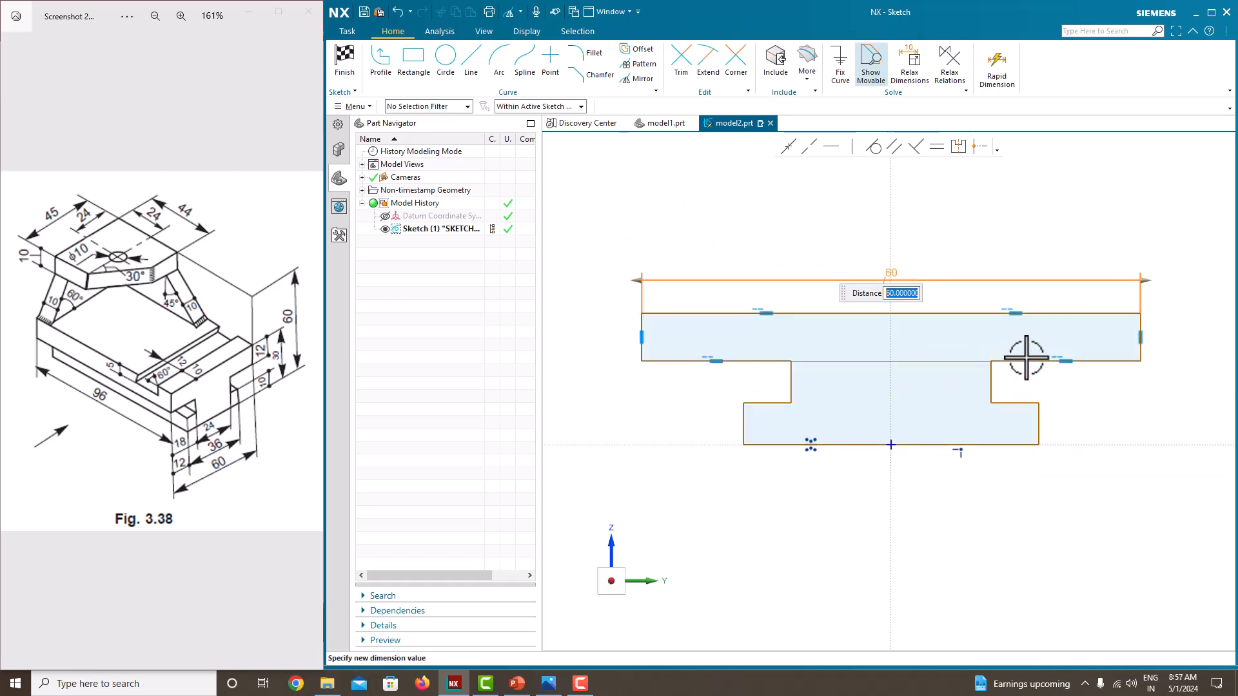
{"action": "left_click", "coordinate": [948, 249]}
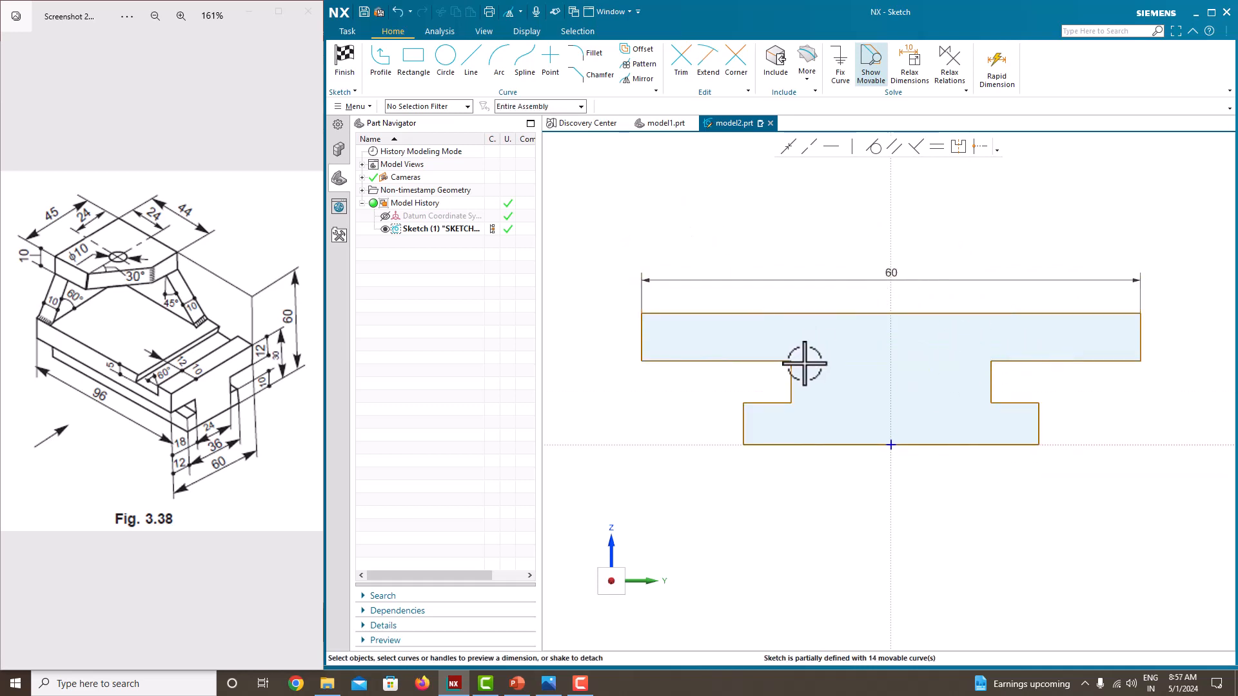
Step: Dimension the overall height between the profile's upper and base edges as 30
{"action": "scroll", "coordinate": [818, 395], "scroll_direction": "down", "scroll_amount": 3}
{"action": "scroll", "coordinate": [911, 386], "scroll_direction": "up", "scroll_amount": 2}
{"action": "scroll", "coordinate": [736, 405], "scroll_direction": "up", "scroll_amount": 1}
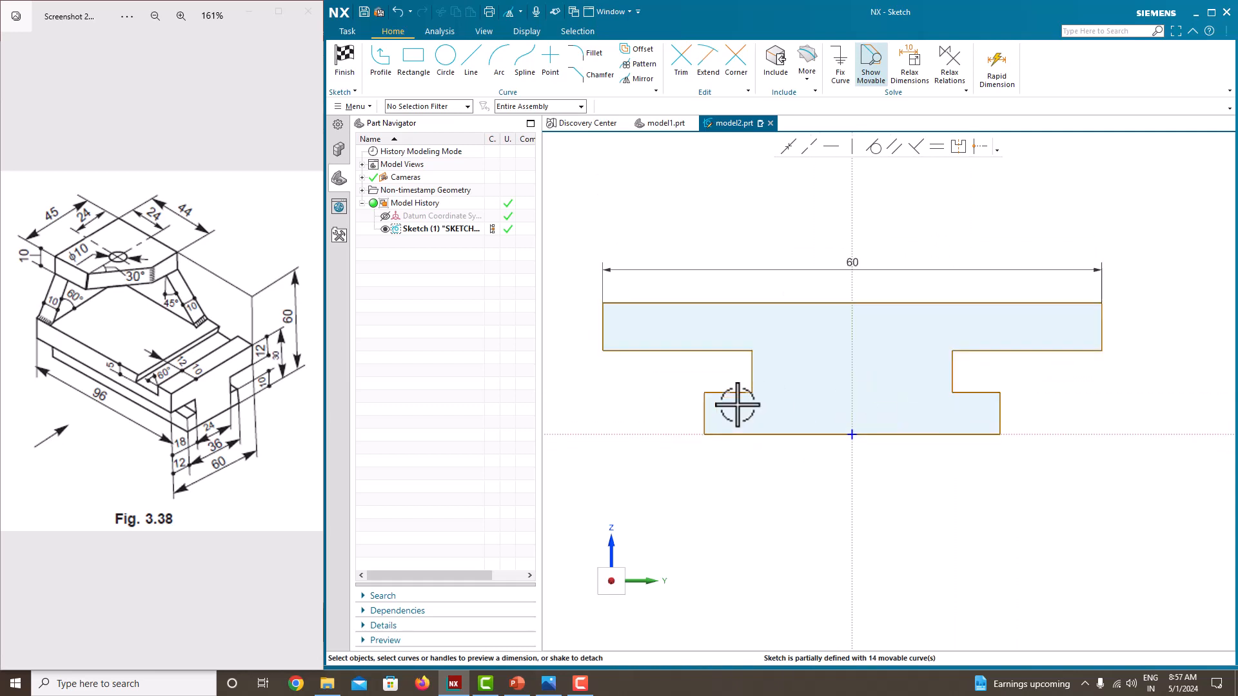
{"action": "scroll", "coordinate": [952, 387], "scroll_direction": "down", "scroll_amount": 1}
{"action": "scroll", "coordinate": [967, 395], "scroll_direction": "up", "scroll_amount": 1}
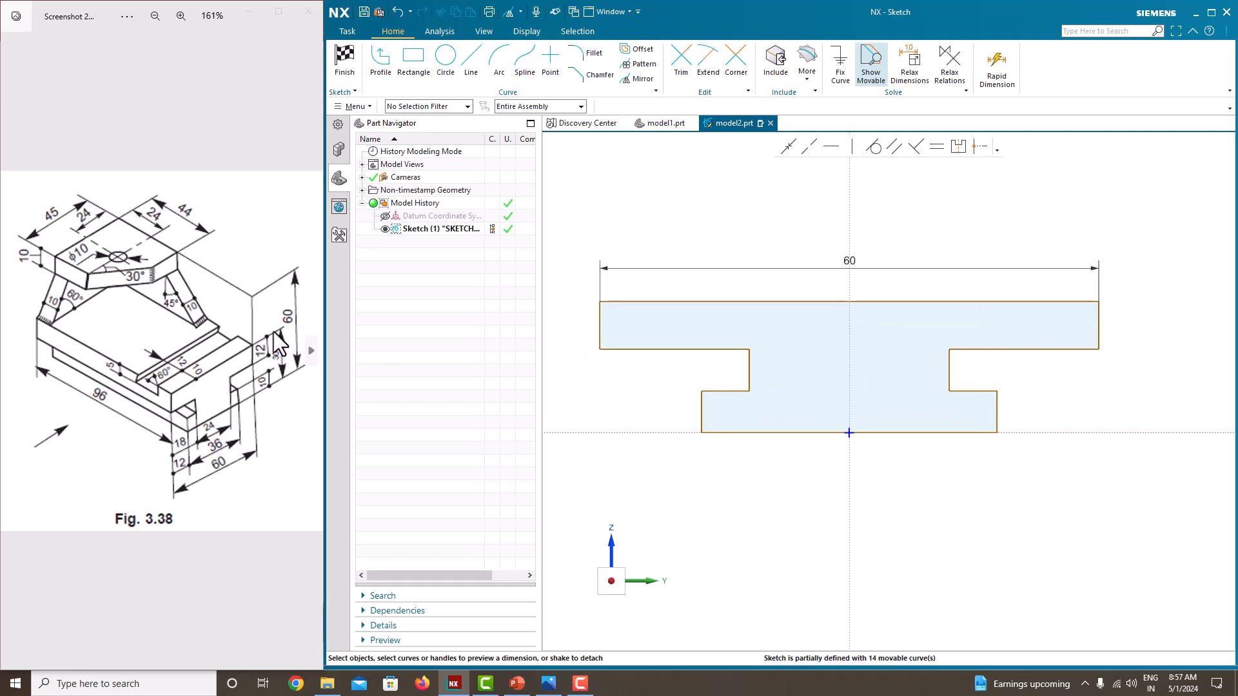
{"action": "left_click", "coordinate": [1006, 302]}
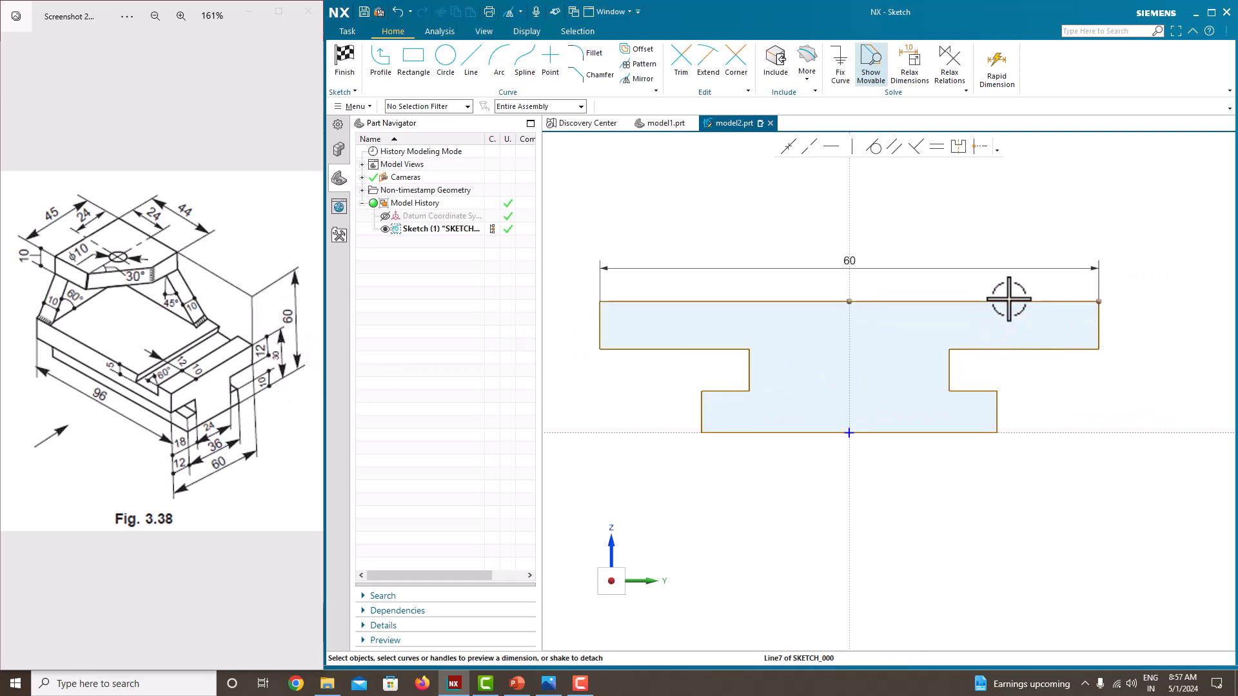
{"action": "left_click", "coordinate": [981, 431]}
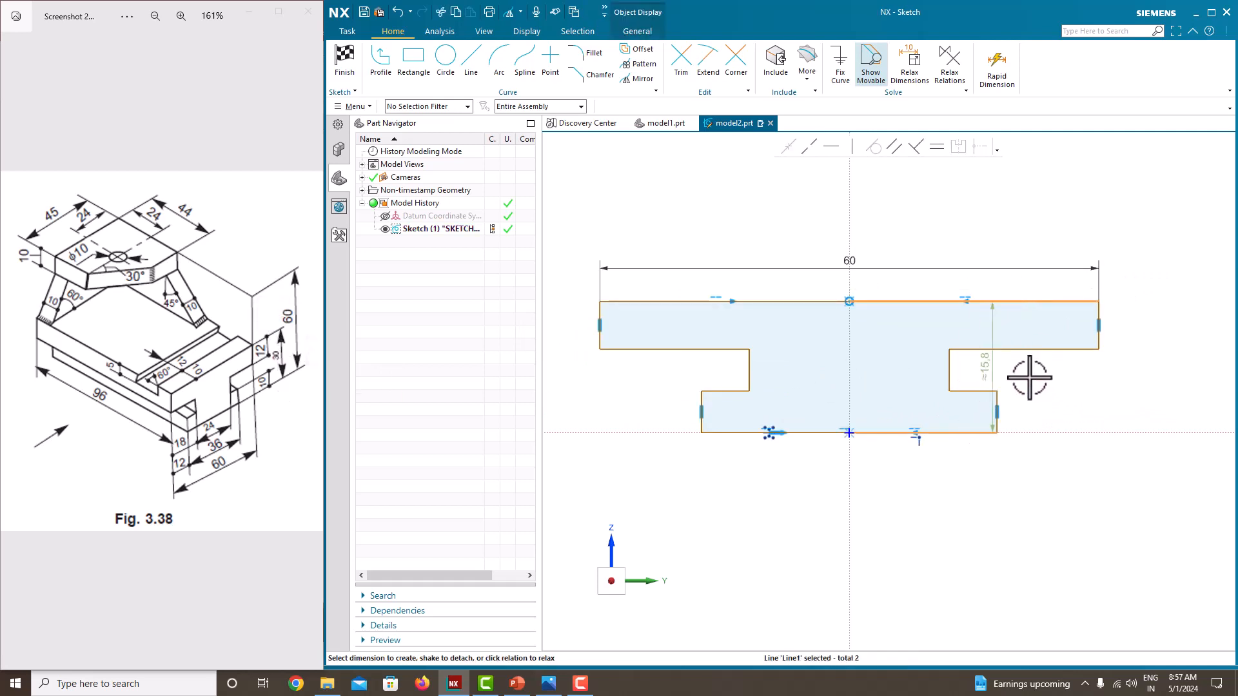
{"action": "left_click", "coordinate": [1148, 363]}
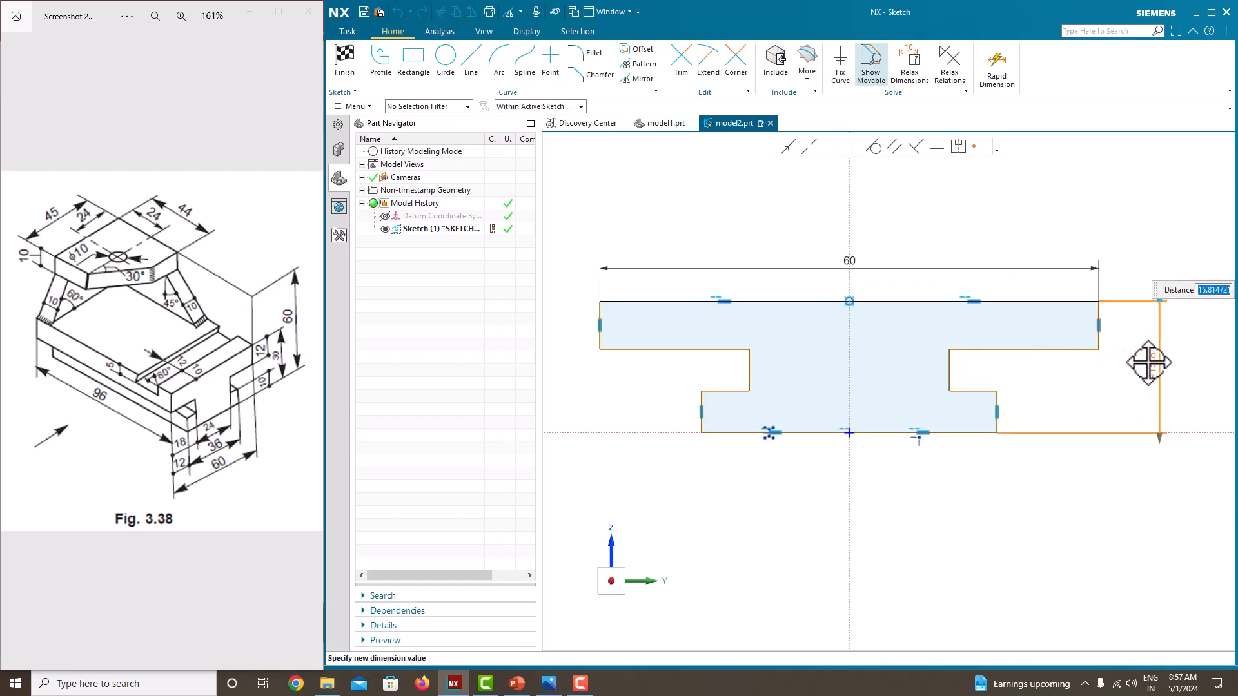
{"action": "key", "text": "Return"}
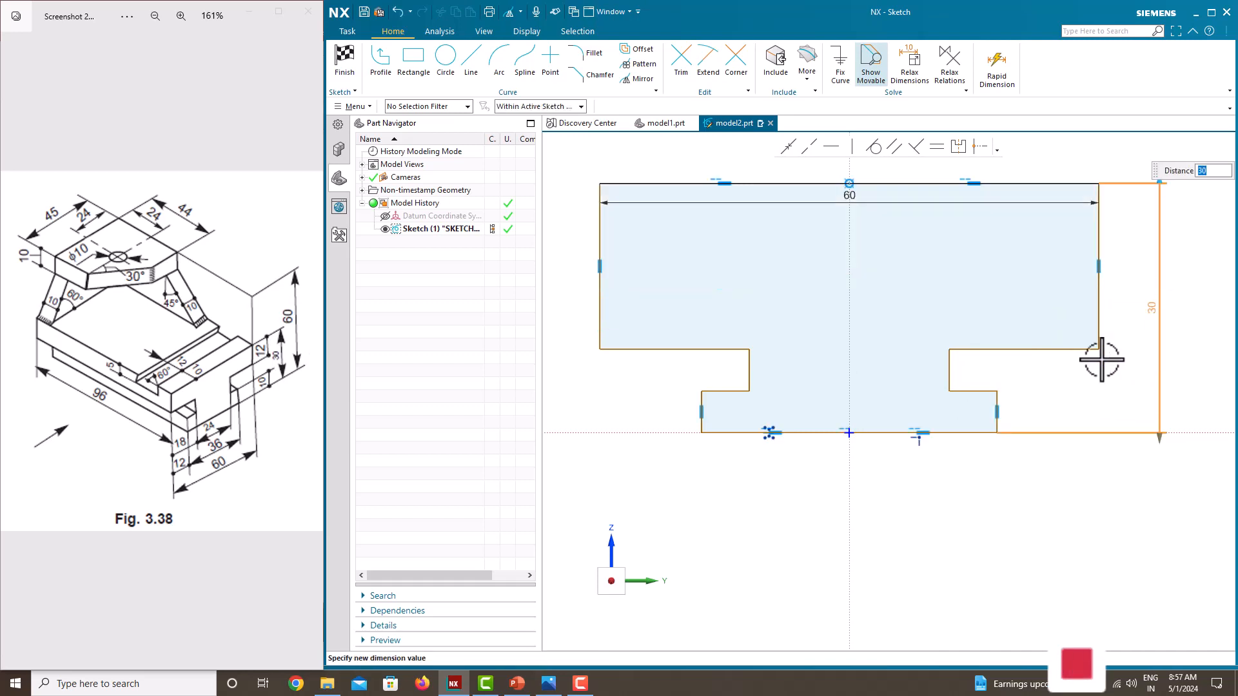
{"action": "left_click", "coordinate": [1104, 372]}
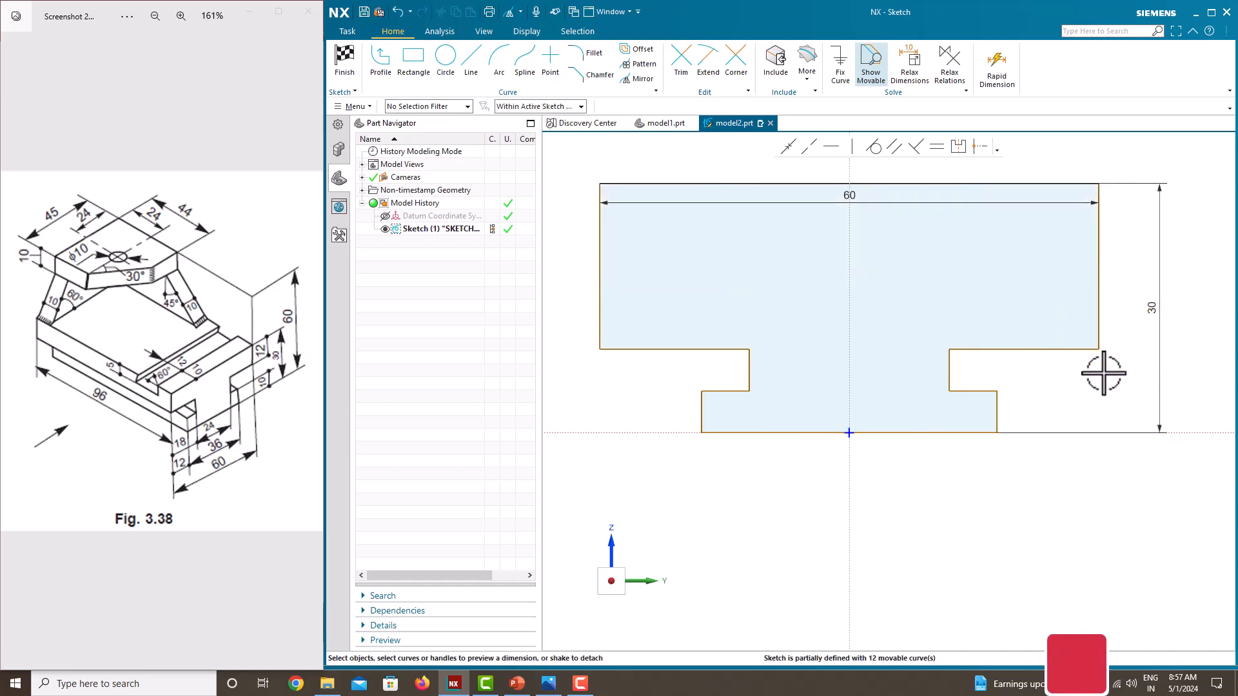
Step: Dimension the upper flange's outer vertical edge as 12
{"action": "left_click", "coordinate": [1100, 261]}
{"action": "left_click", "coordinate": [1129, 266]}
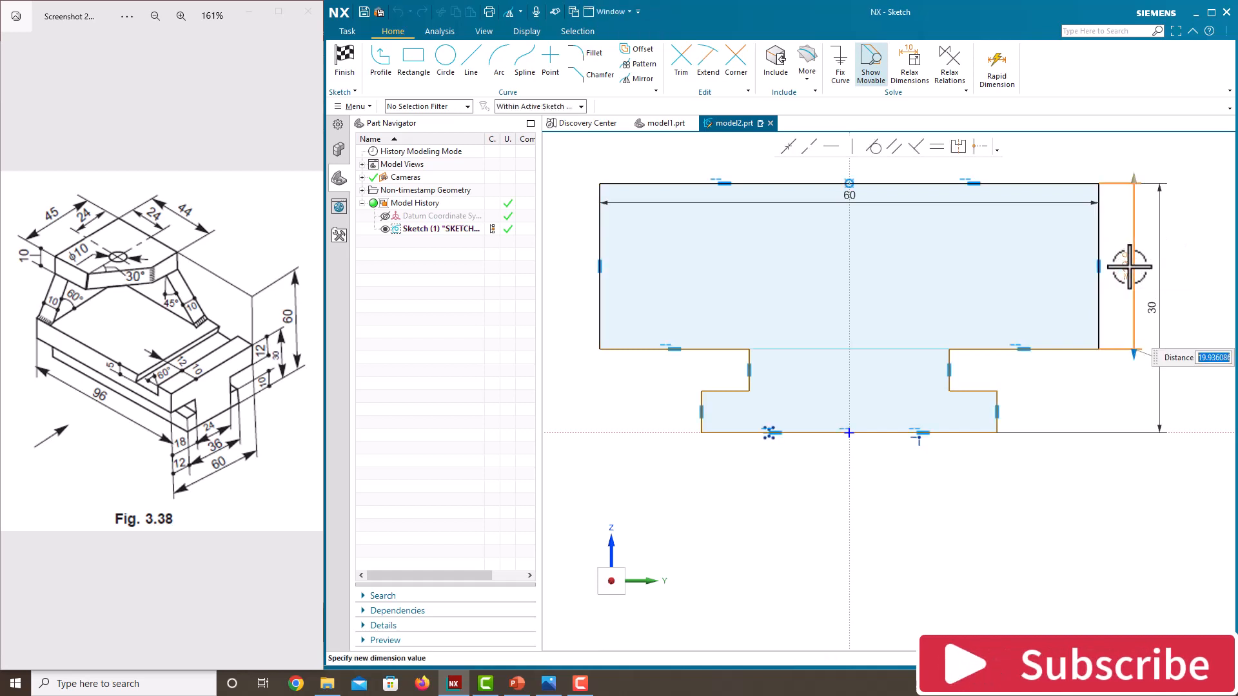
{"action": "type", "text": "12"}
{"action": "key", "text": "Return"}
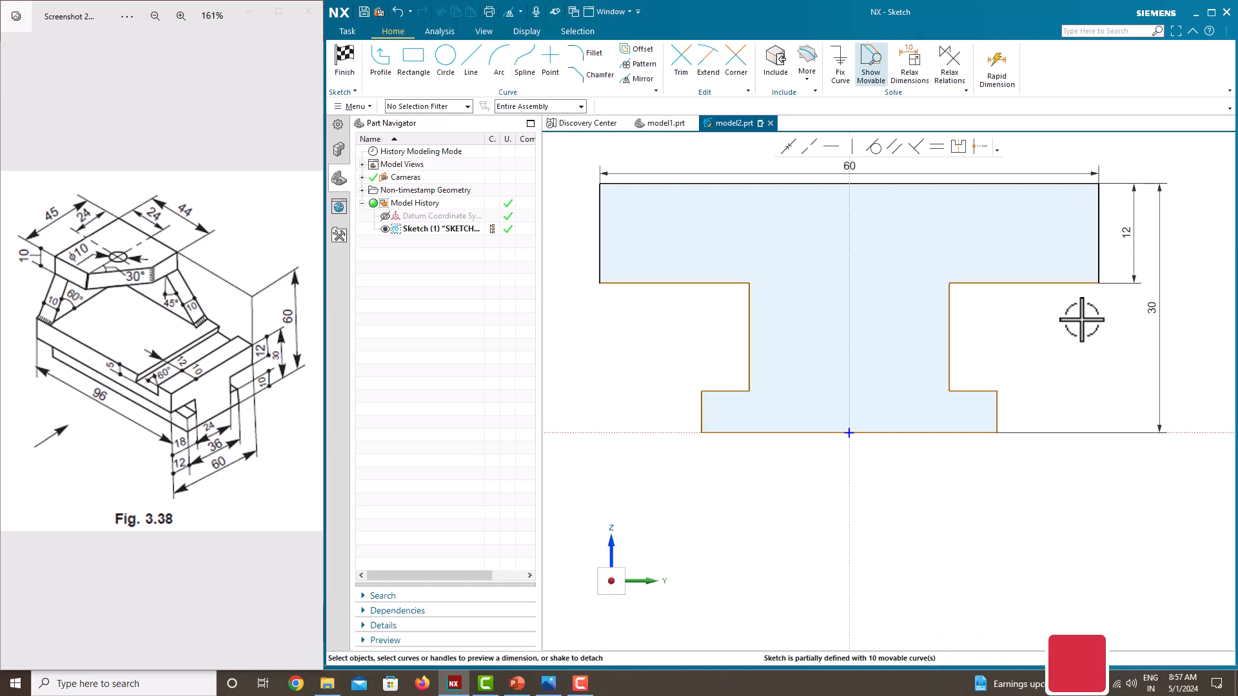
Step: Dimension the height of the lower foot's outer vertical edge as 10
{"action": "left_click", "coordinate": [998, 403]}
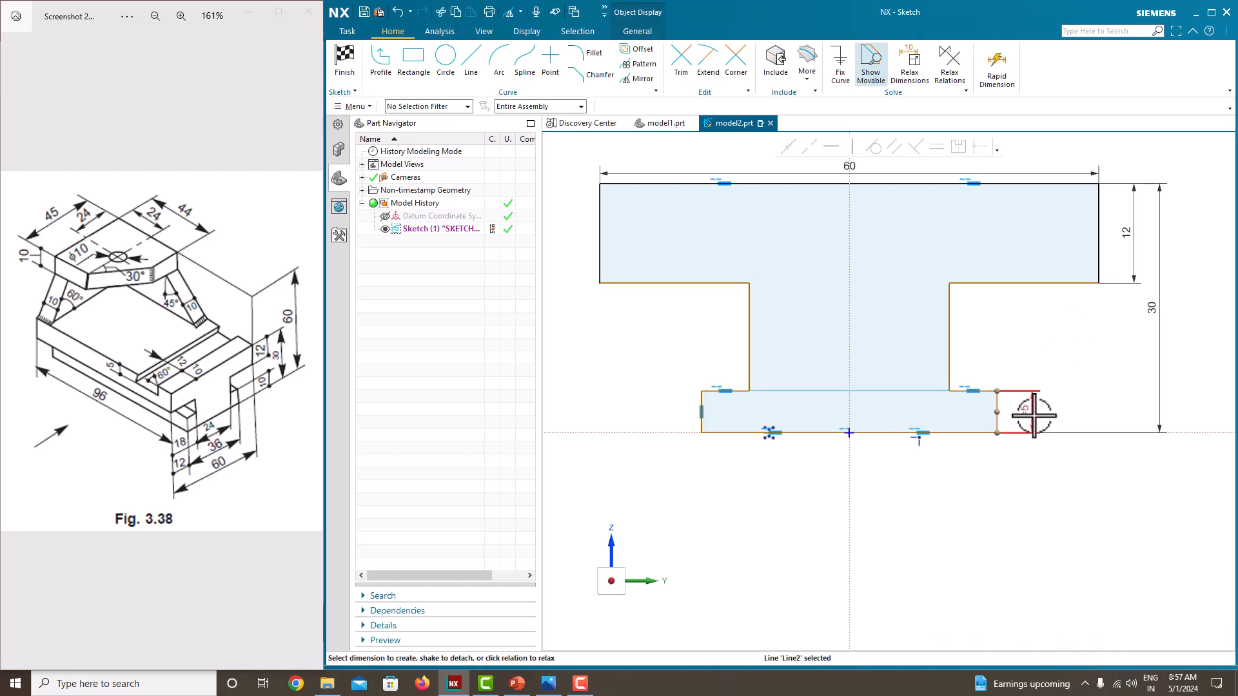
{"action": "left_click", "coordinate": [1031, 406]}
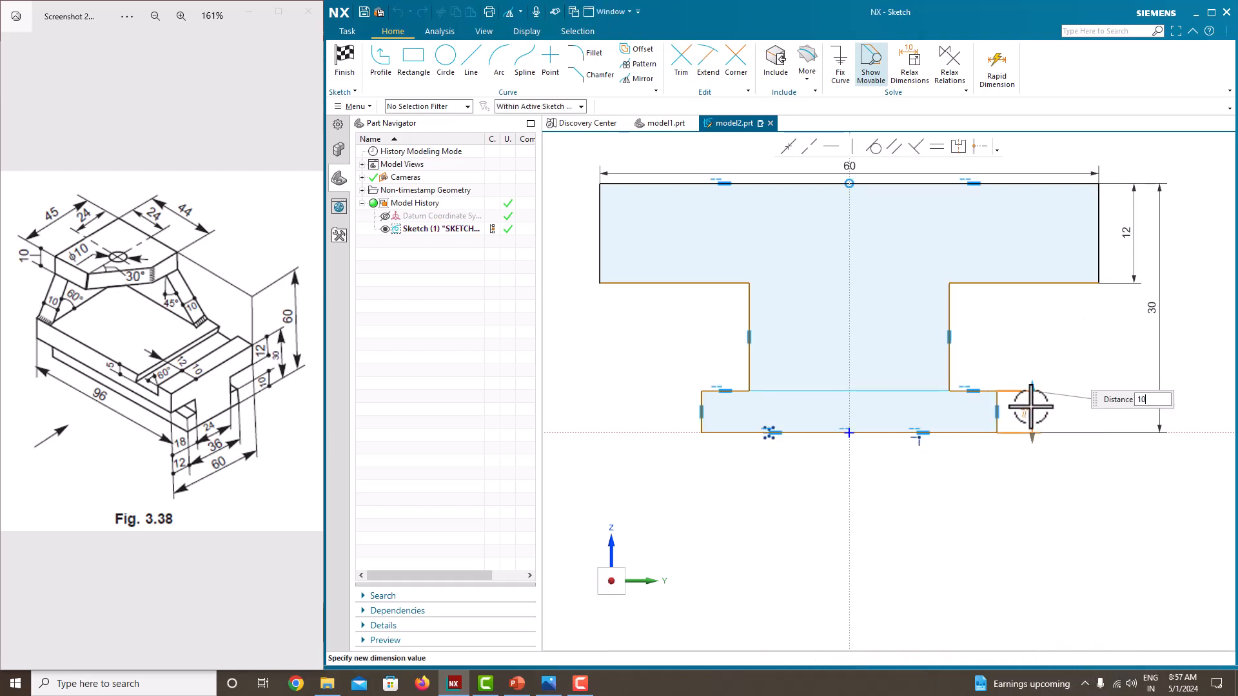
{"action": "type", "text": "10"}
{"action": "key", "text": "Return"}
{"action": "left_click", "coordinate": [1111, 379]}
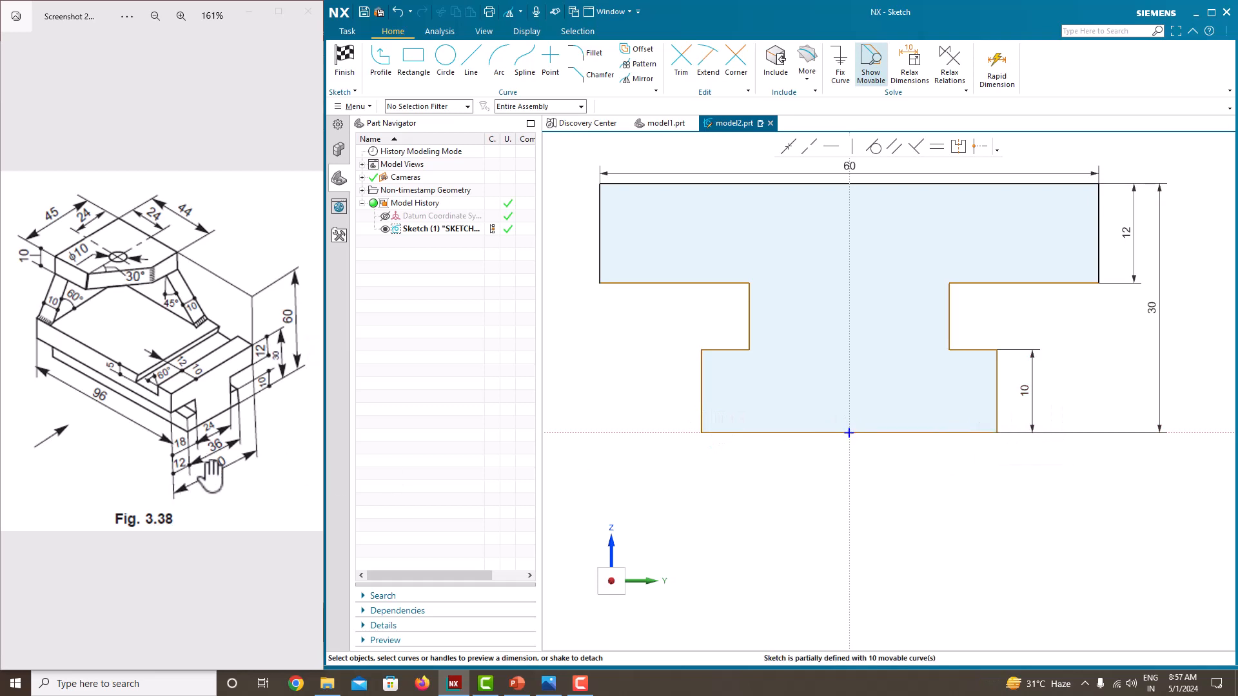
Step: Dimension the width of the lower foot between its outer vertical edges as 36
{"action": "left_click", "coordinate": [702, 407]}
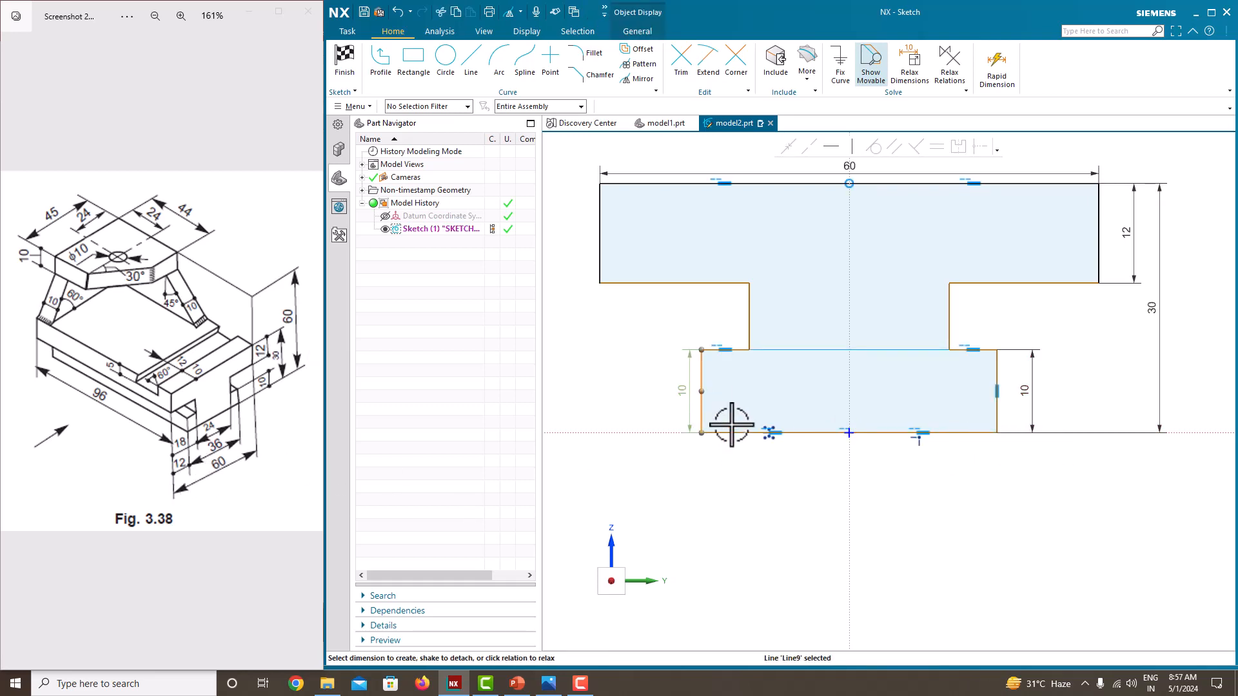
{"action": "left_click", "coordinate": [997, 381]}
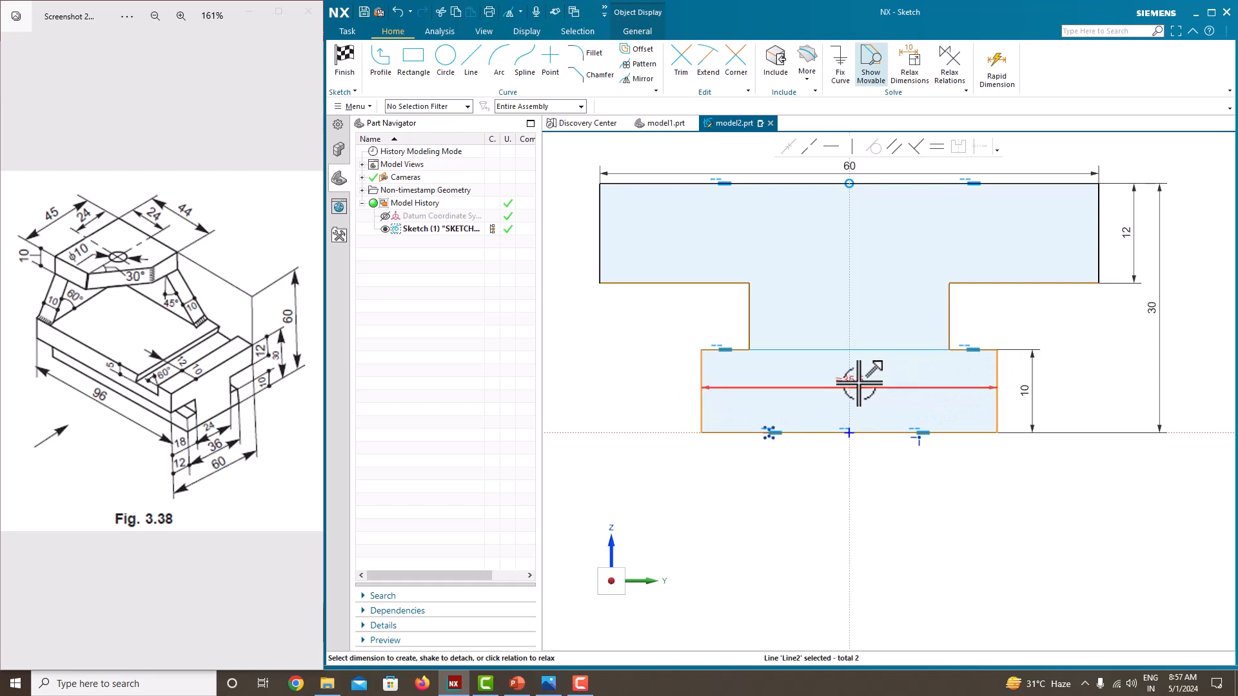
{"action": "left_click", "coordinate": [877, 498]}
{"action": "type", "text": "36"}
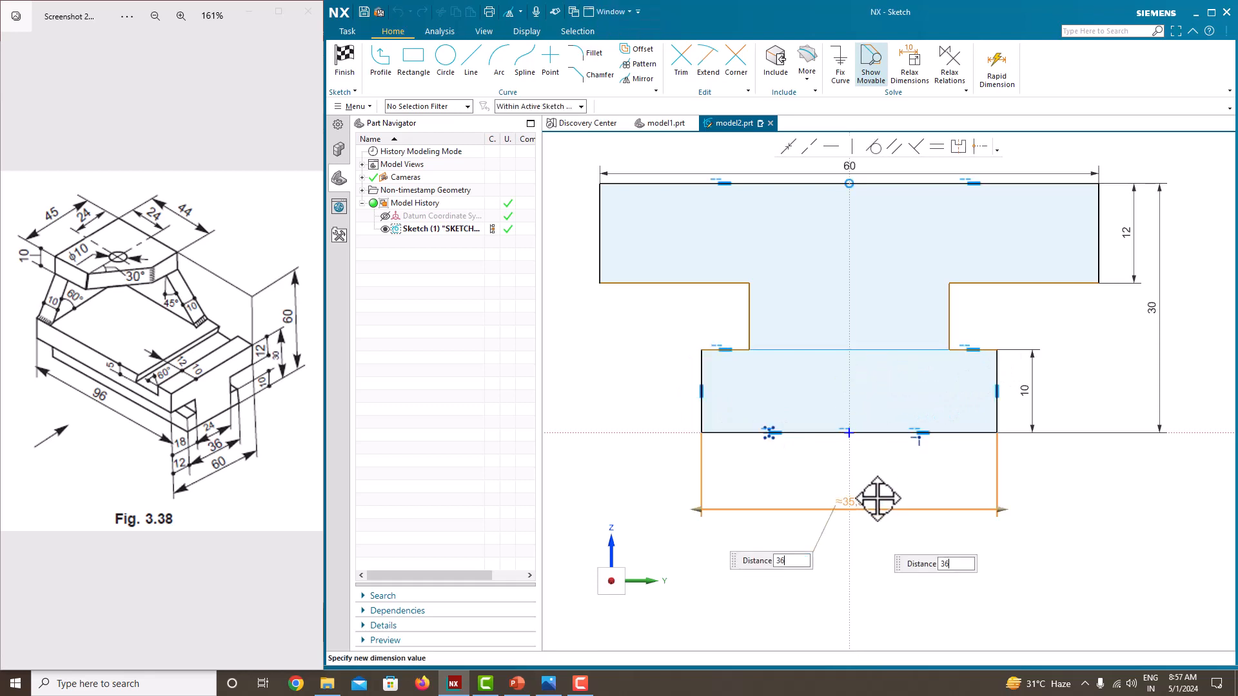
{"action": "key", "text": "Return"}
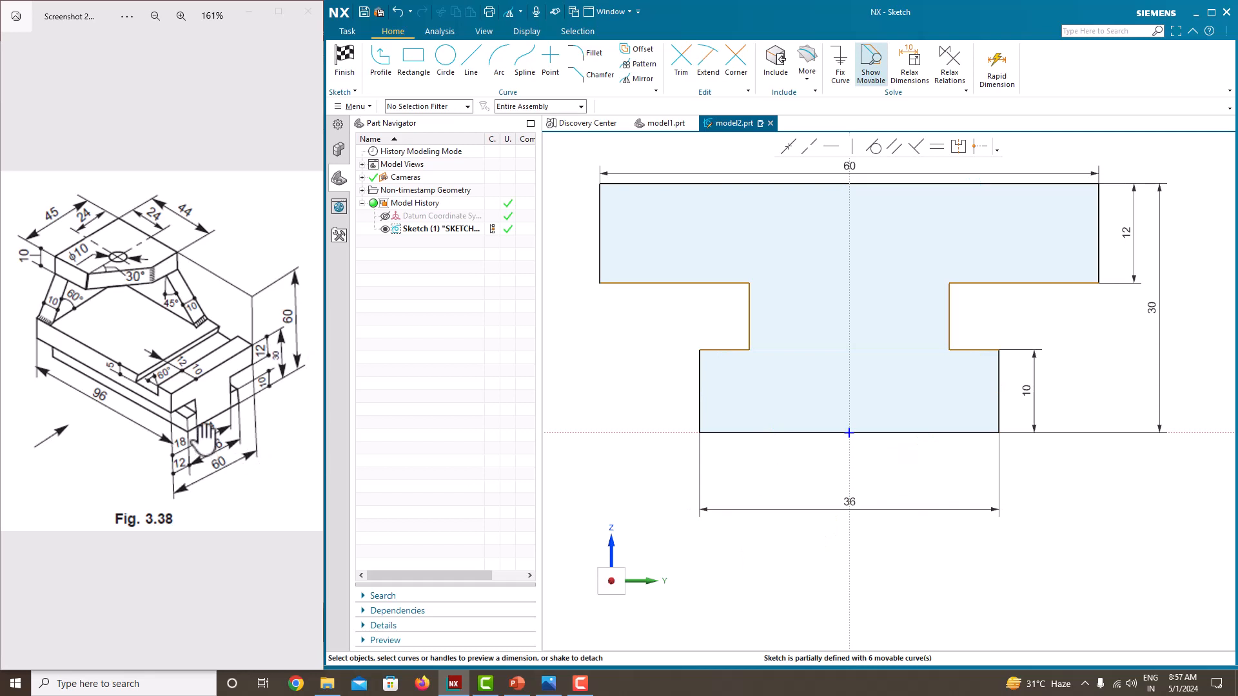
Step: Dimension the width of the central web between its two vertical edges as 24
{"action": "left_click", "coordinate": [748, 315]}
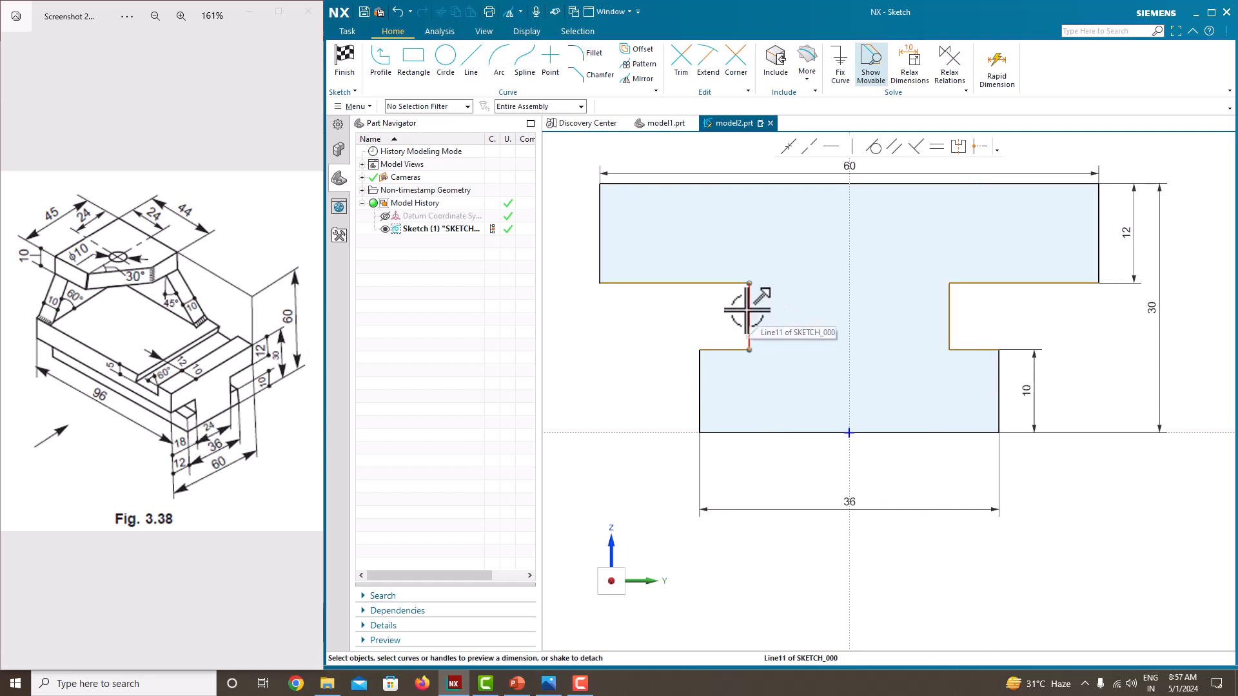
{"action": "left_click", "coordinate": [950, 303]}
{"action": "key", "text": "d"}
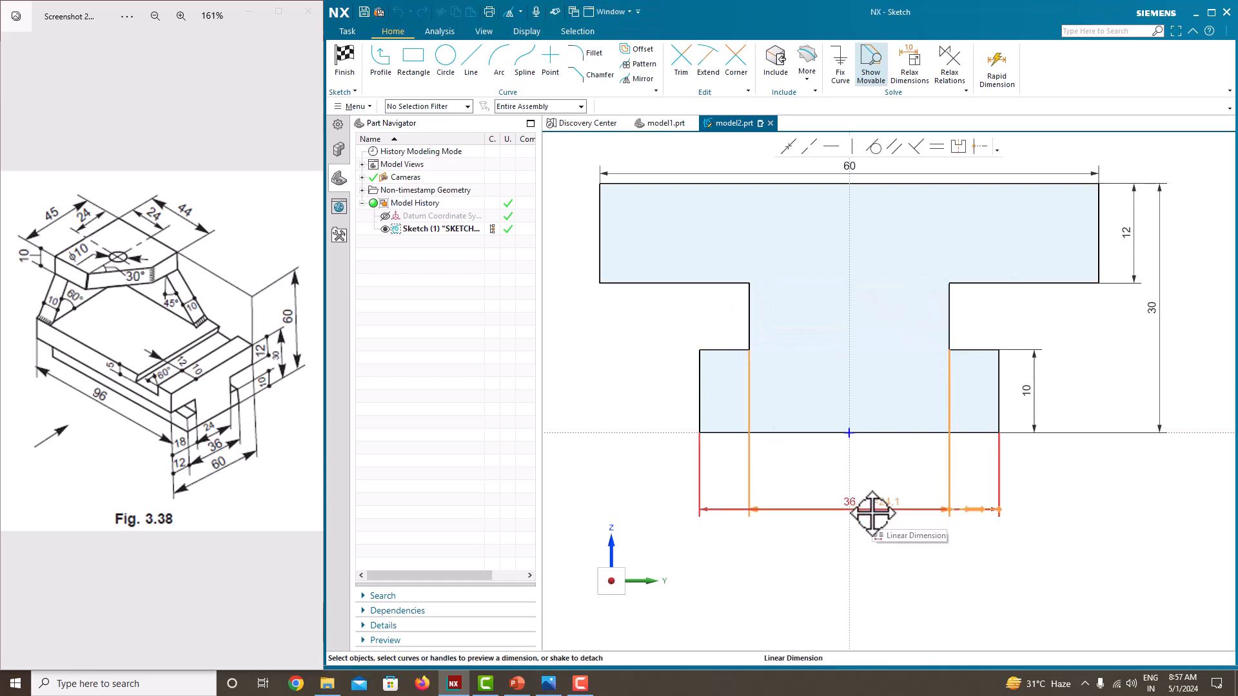
{"action": "left_click", "coordinate": [875, 477]}
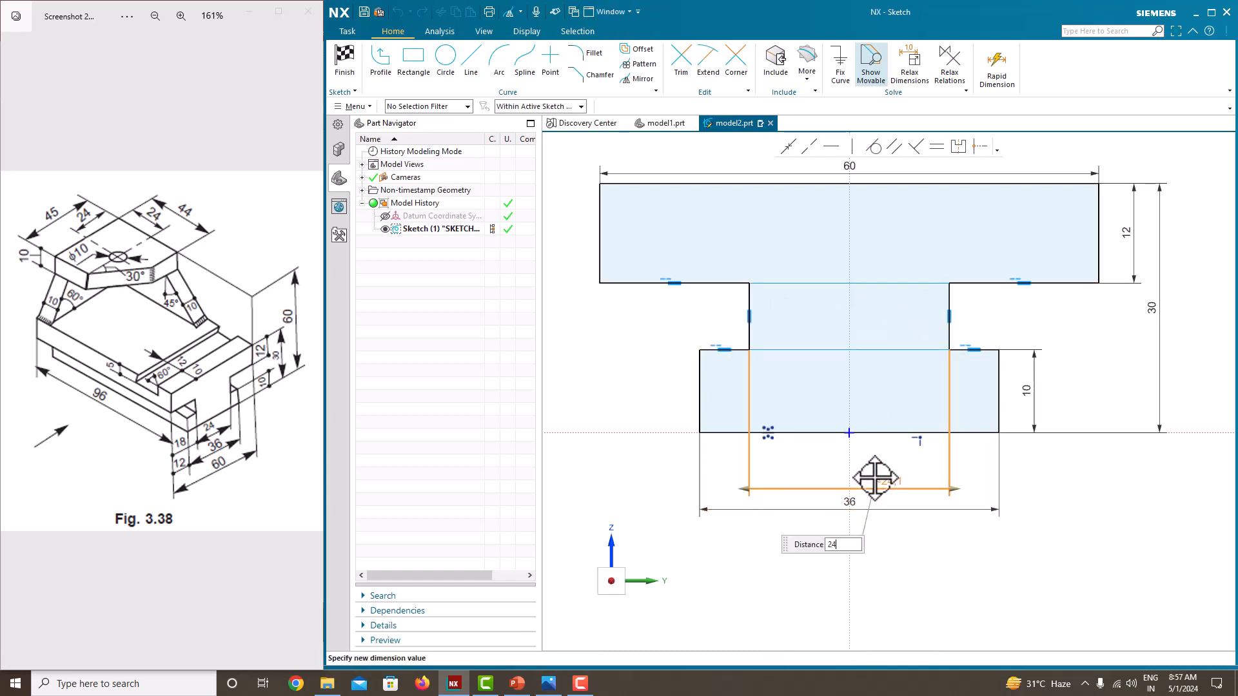
{"action": "key", "text": "Return"}
{"action": "left_click", "coordinate": [1133, 505]}
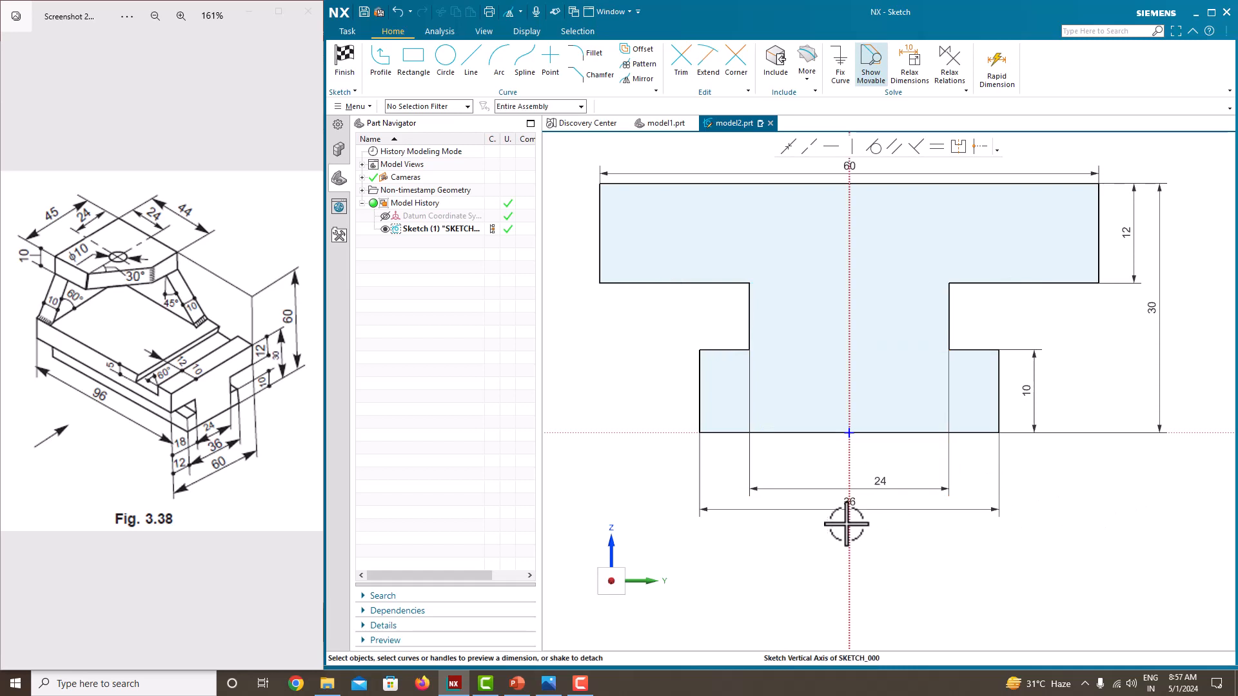
Step: Finish the base cross-section sketch
{"action": "scroll", "coordinate": [911, 428], "scroll_direction": "down", "scroll_amount": 1}
{"action": "scroll", "coordinate": [984, 432], "scroll_direction": "up", "scroll_amount": 1}
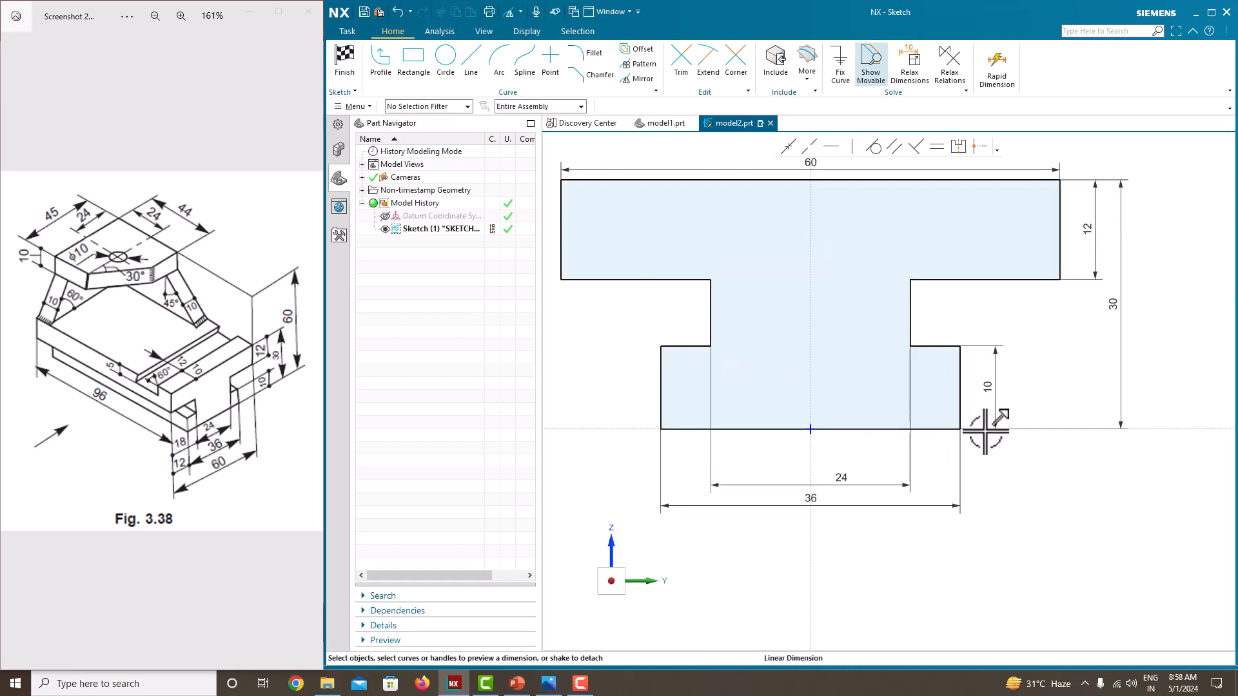
{"action": "scroll", "coordinate": [985, 432], "scroll_direction": "down", "scroll_amount": 1}
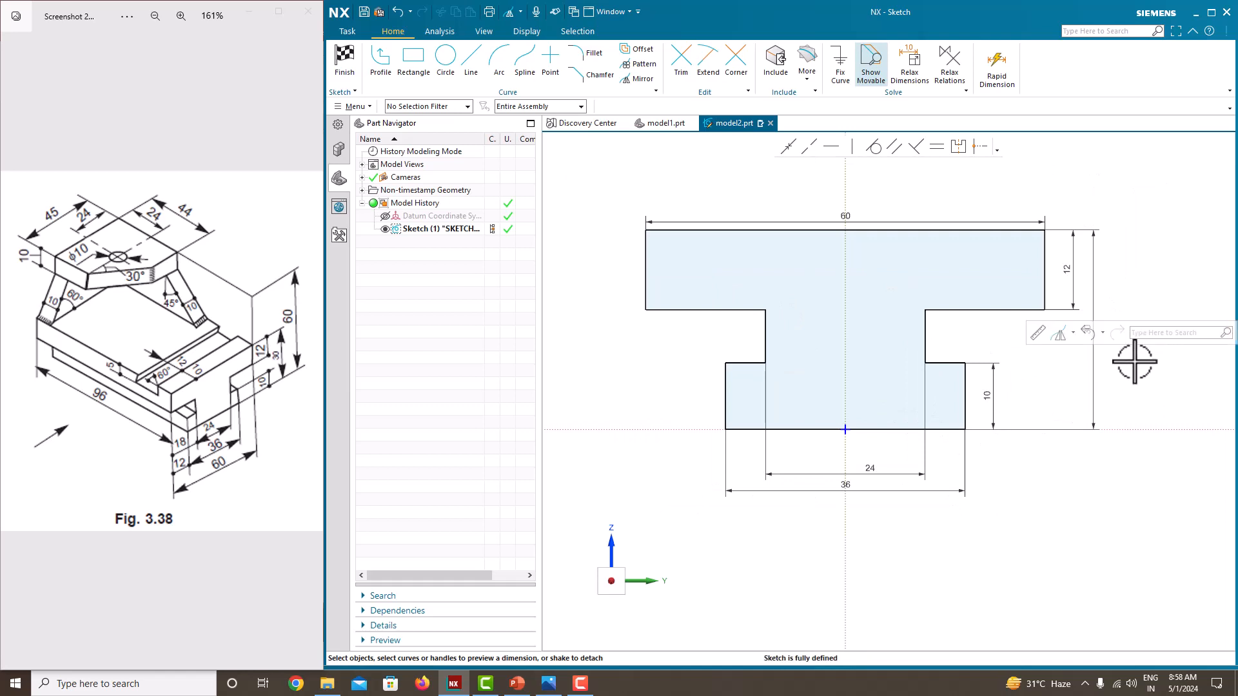
{"action": "right_click", "coordinate": [636, 324]}
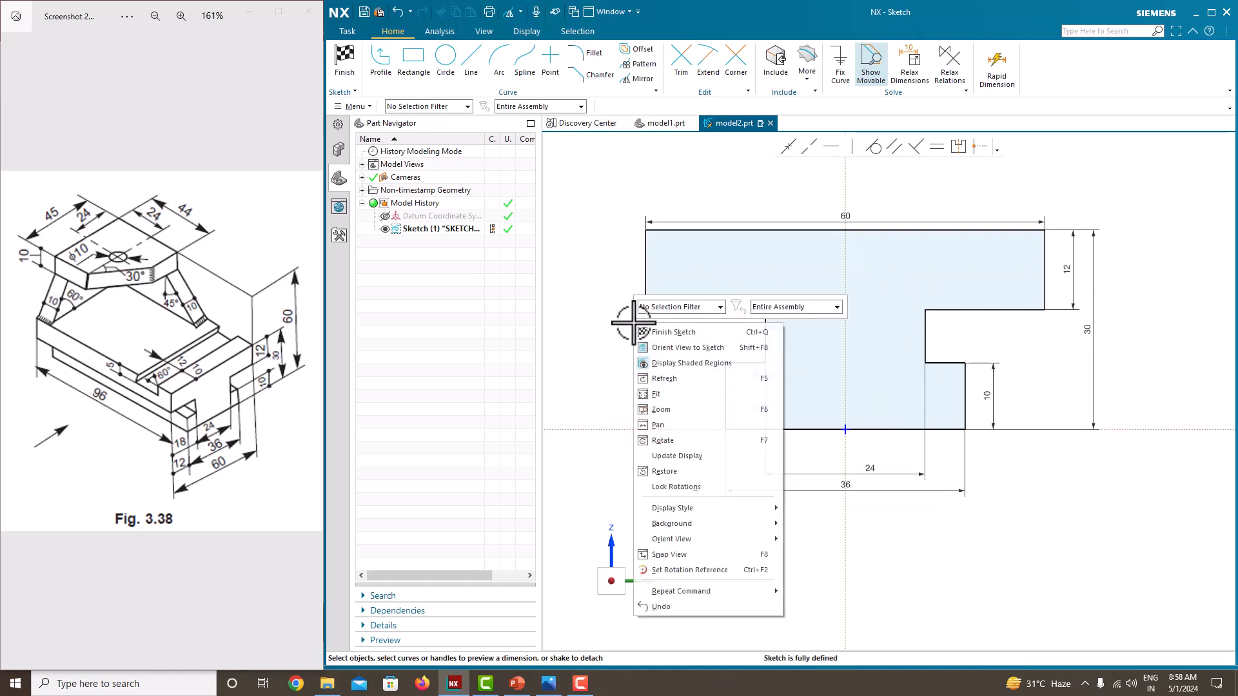
{"action": "left_click", "coordinate": [664, 331]}
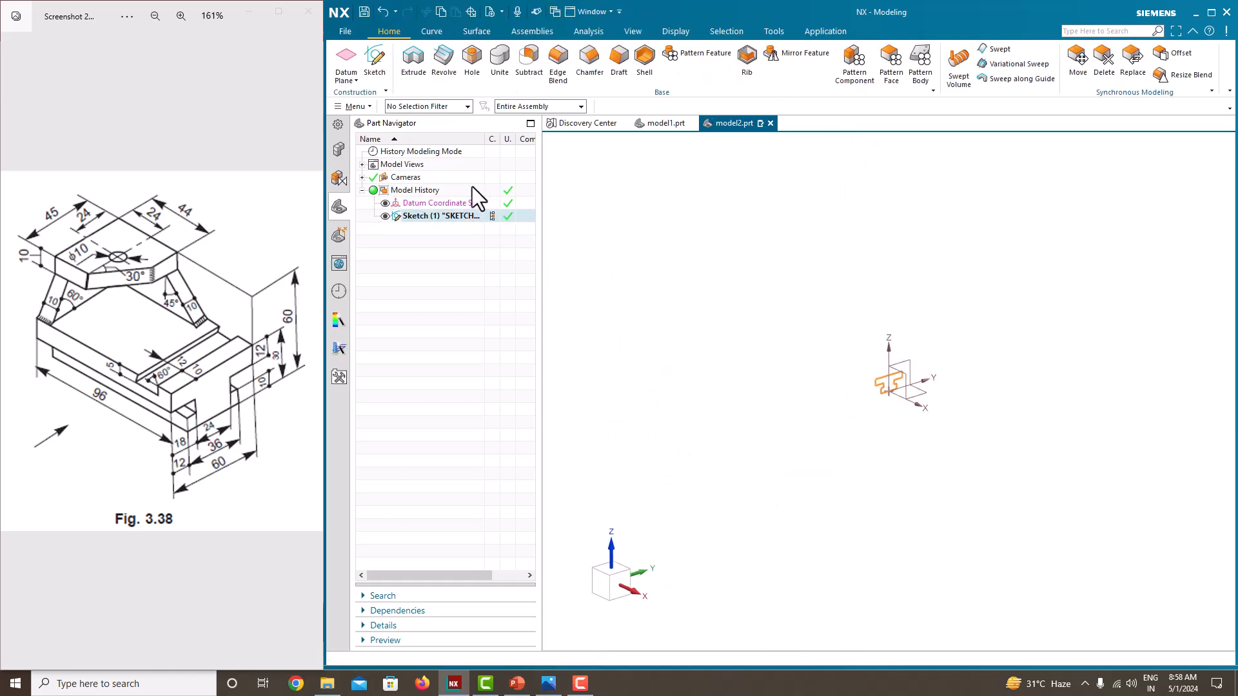
Step: Extrude the base profile symmetrically to a total width of 96 mm as a solid body
{"action": "left_click", "coordinate": [413, 61]}
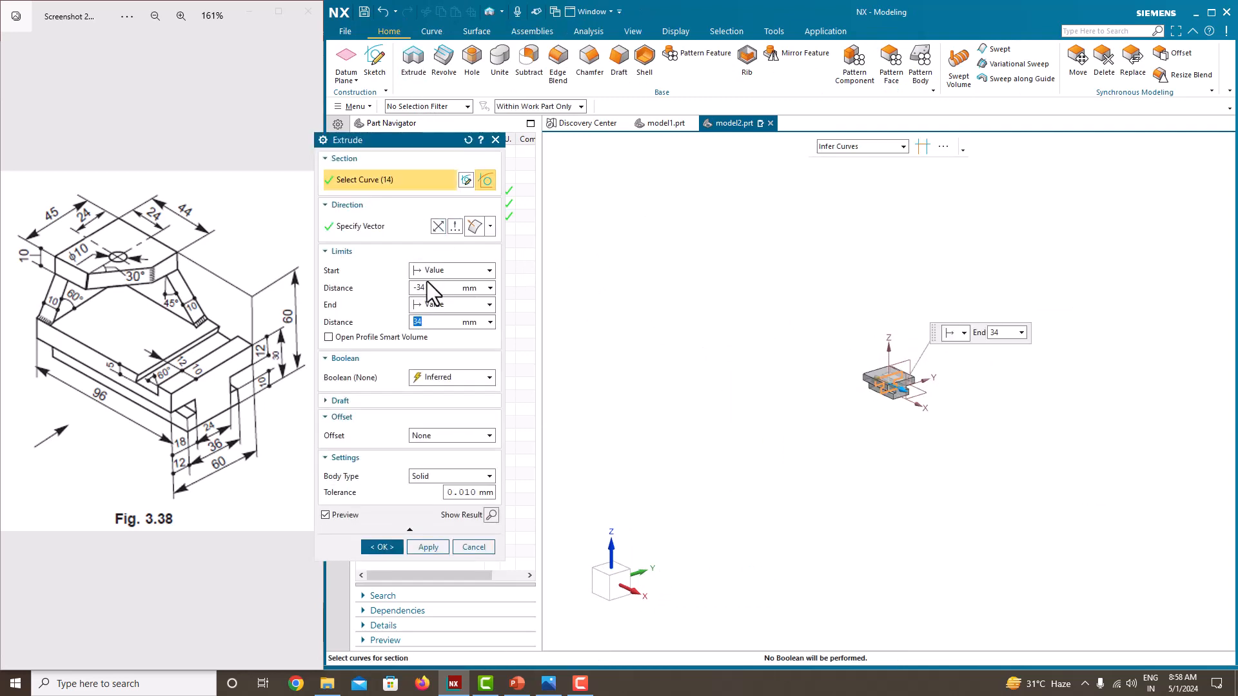
{"action": "left_click", "coordinate": [429, 305]}
{"action": "left_click", "coordinate": [445, 345]}
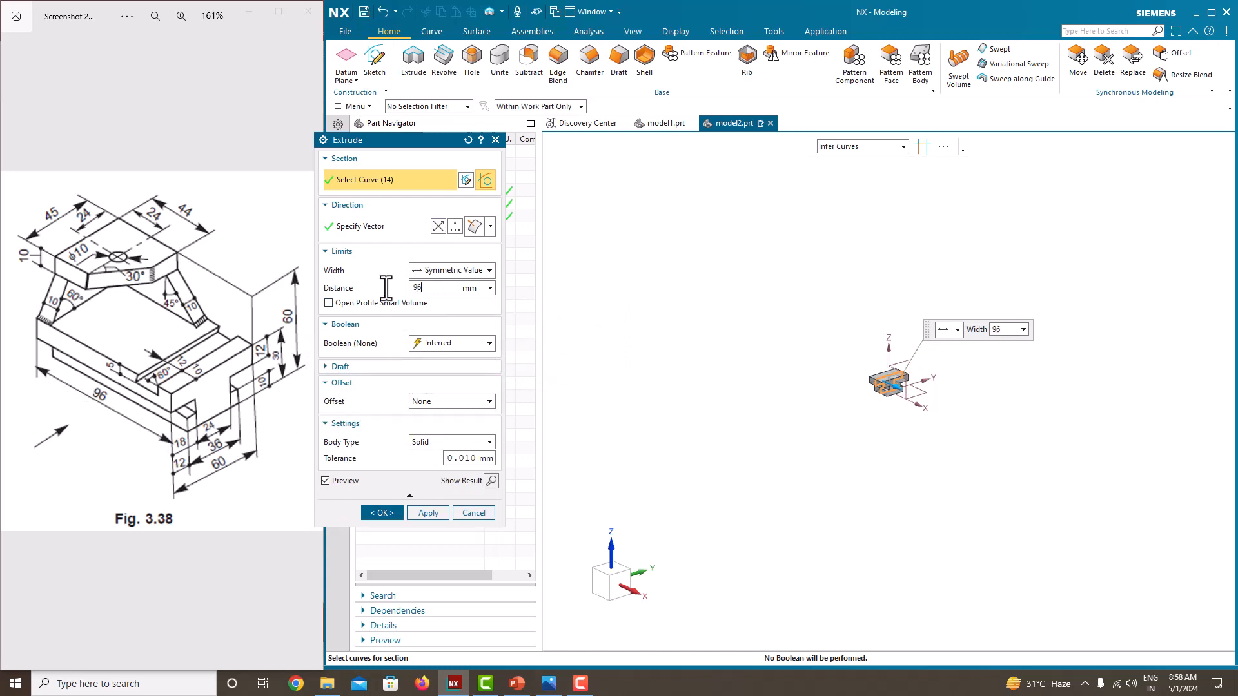
{"action": "type", "text": "96"}
{"action": "key", "text": "Return"}
{"action": "left_click", "coordinate": [383, 513]}
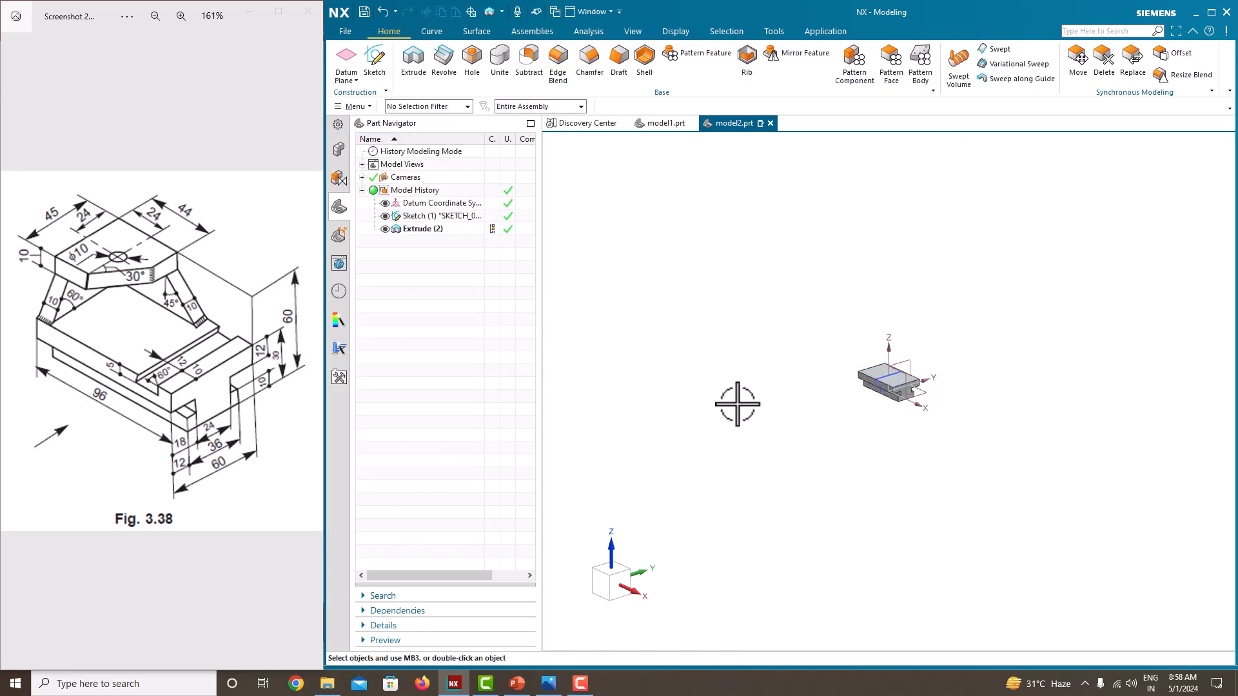
Step: Create an At Distance datum plane above the base, offset -60 mm from the base's underside face
{"action": "scroll", "coordinate": [895, 405], "scroll_direction": "up", "scroll_amount": 3}
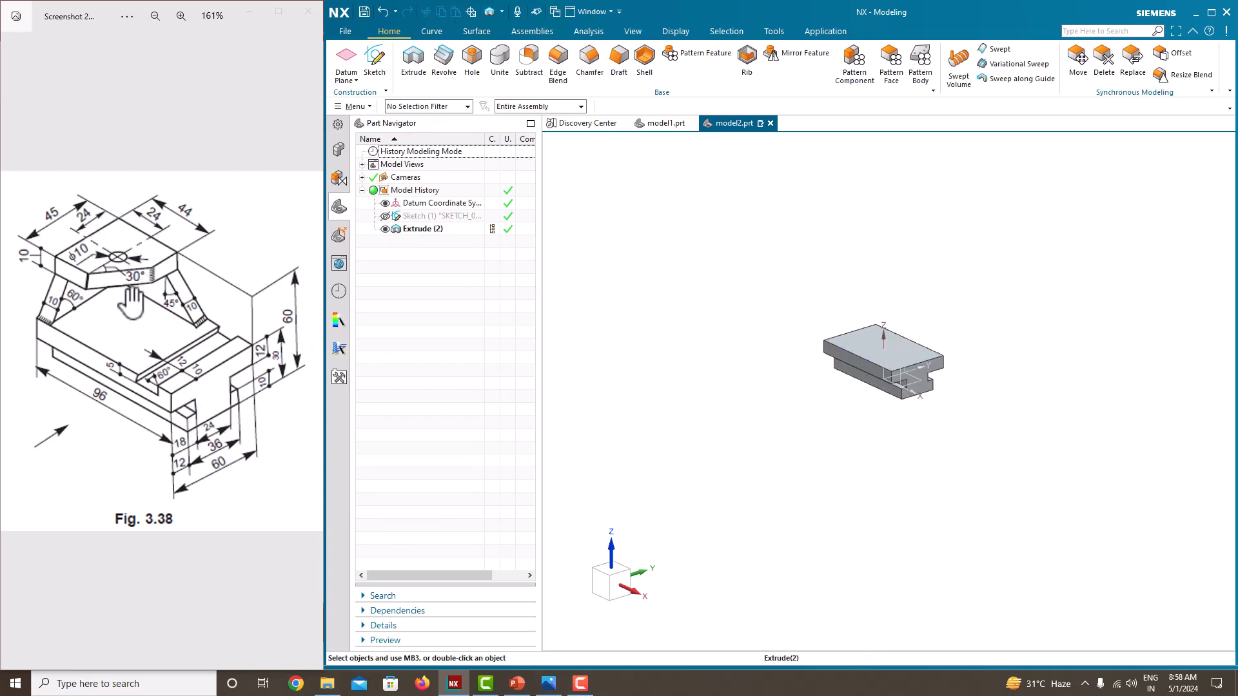
{"action": "scroll", "coordinate": [890, 314], "scroll_direction": "up", "scroll_amount": 3}
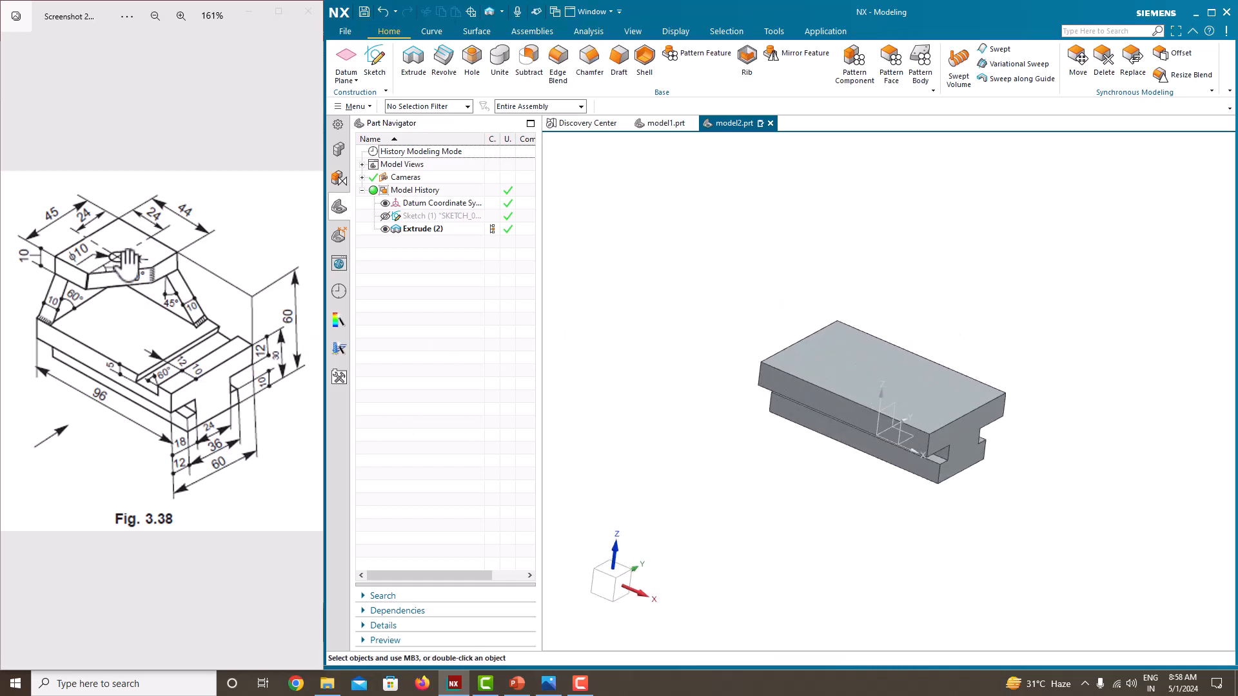
{"action": "left_click", "coordinate": [345, 64]}
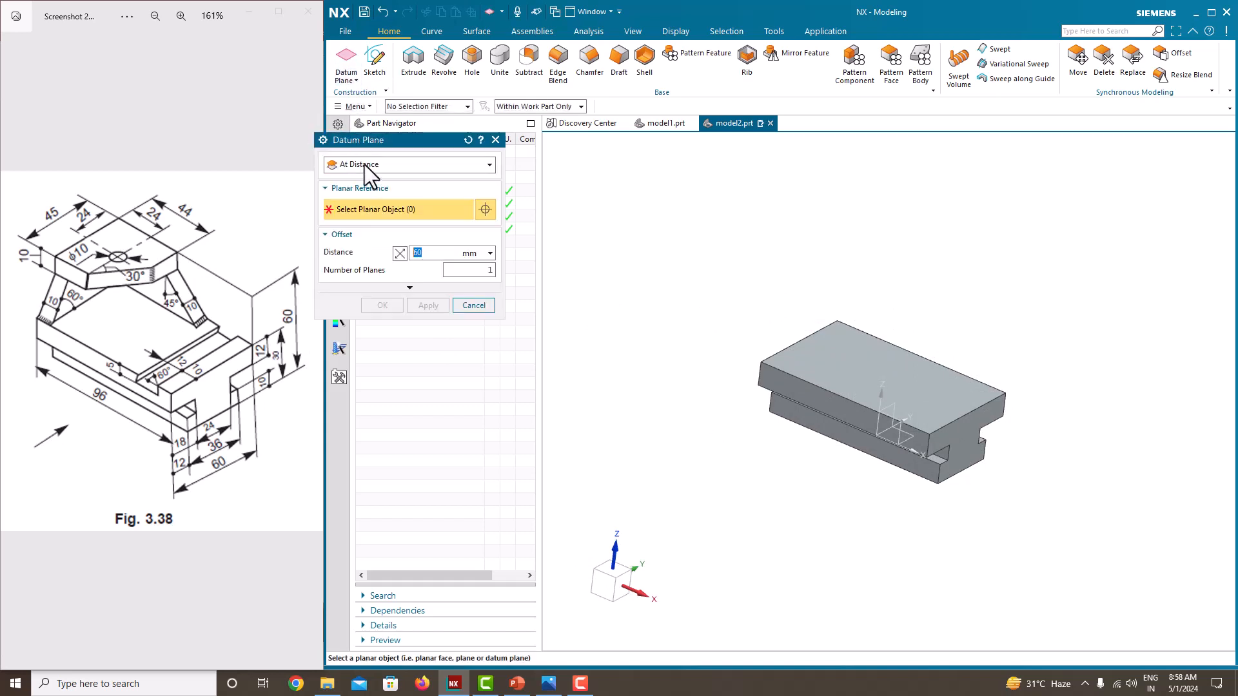
{"action": "left_click", "coordinate": [365, 164]}
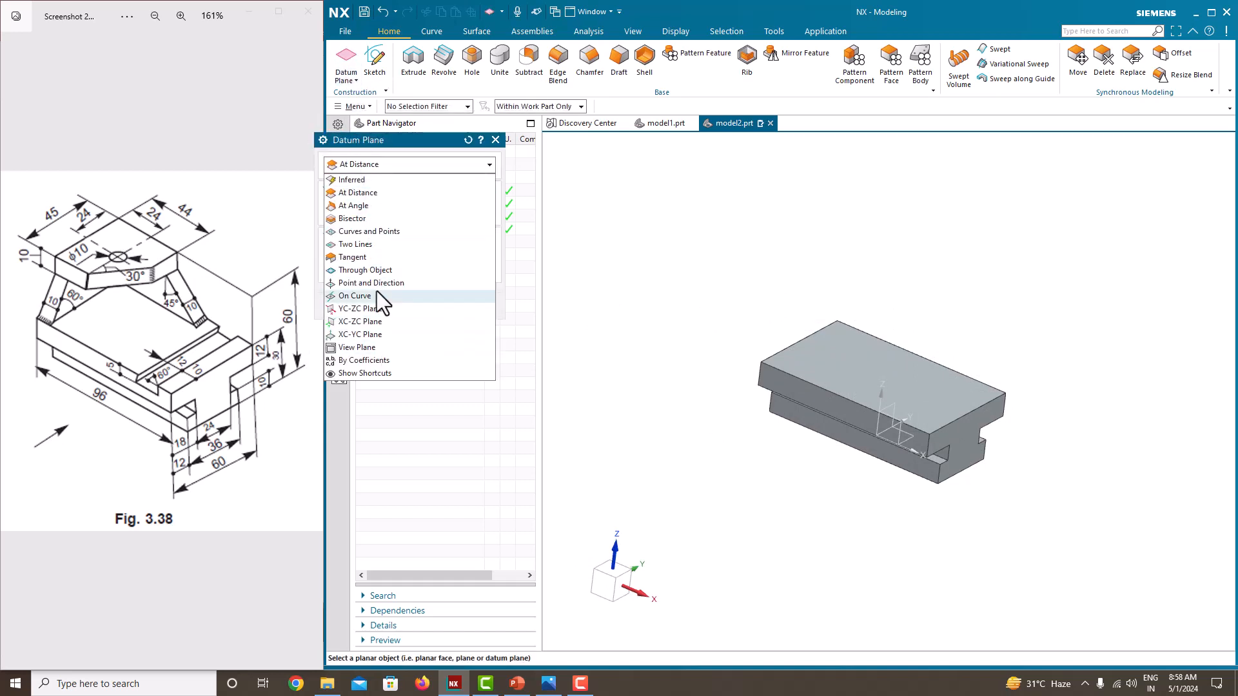
{"action": "left_click", "coordinate": [356, 192]}
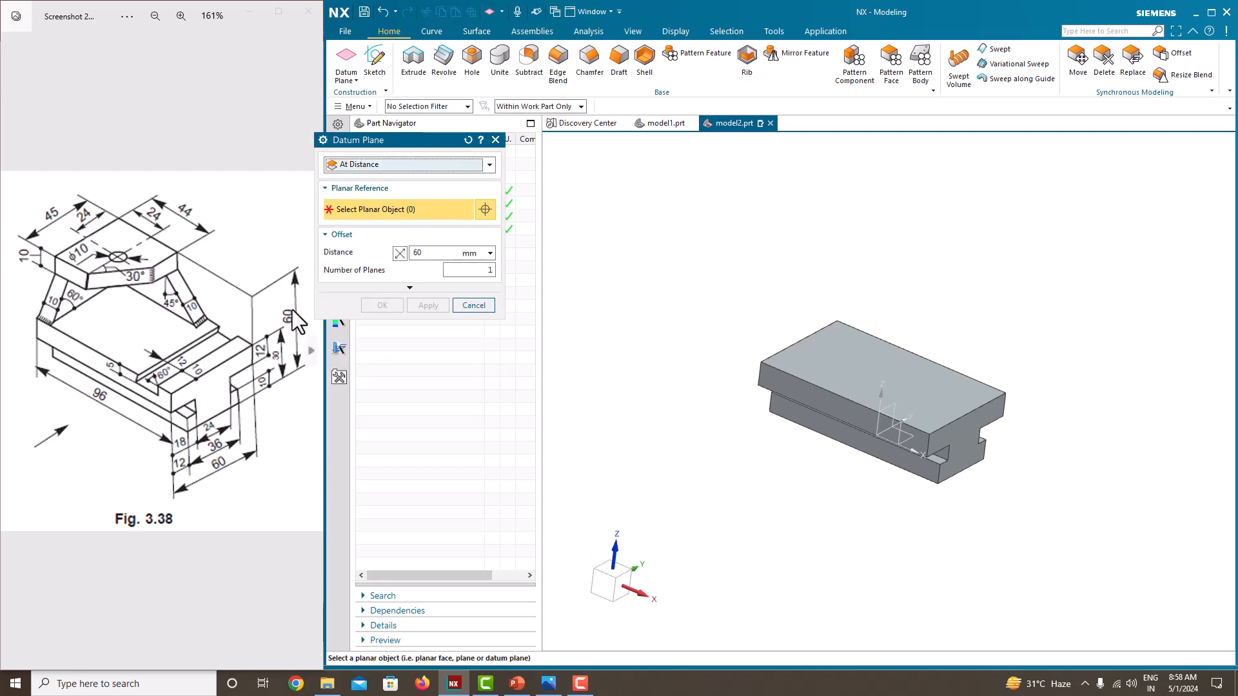
{"action": "mouse_move", "coordinate": [926, 445]}
{"action": "middle_mouse_down"}
{"action": "mouse_move", "coordinate": [912, 395]}
{"action": "mouse_move", "coordinate": [926, 422]}
{"action": "middle_mouse_up"}
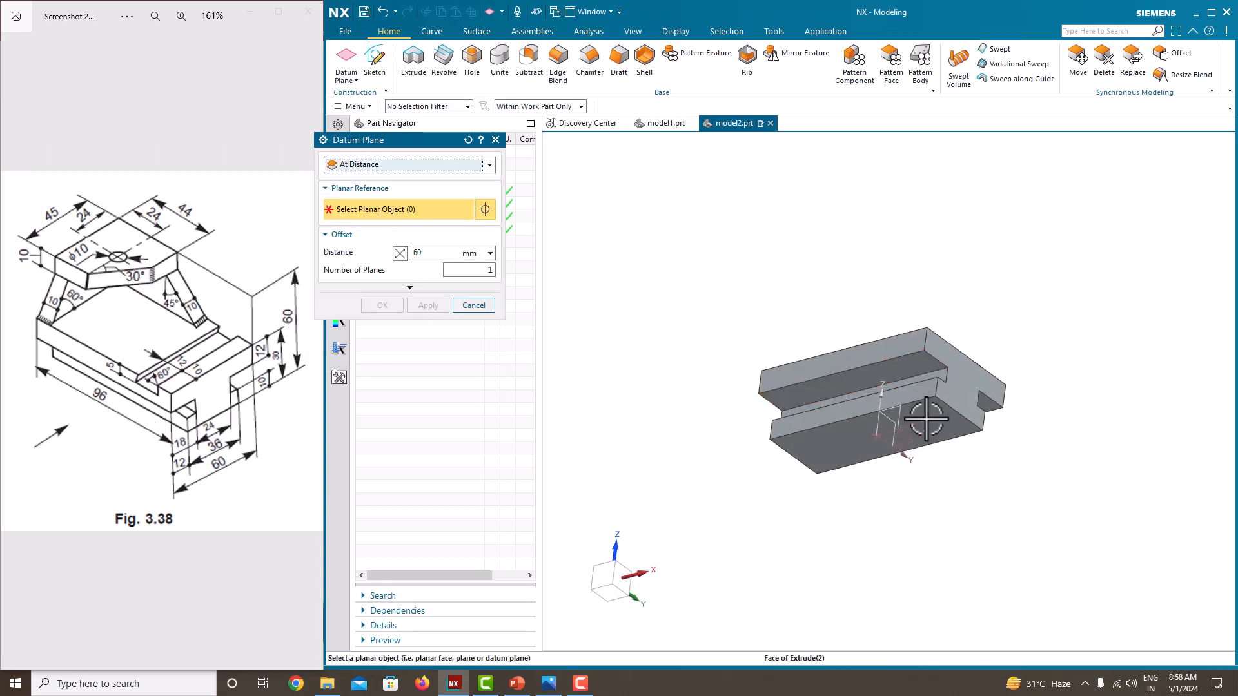
{"action": "left_click", "coordinate": [927, 422]}
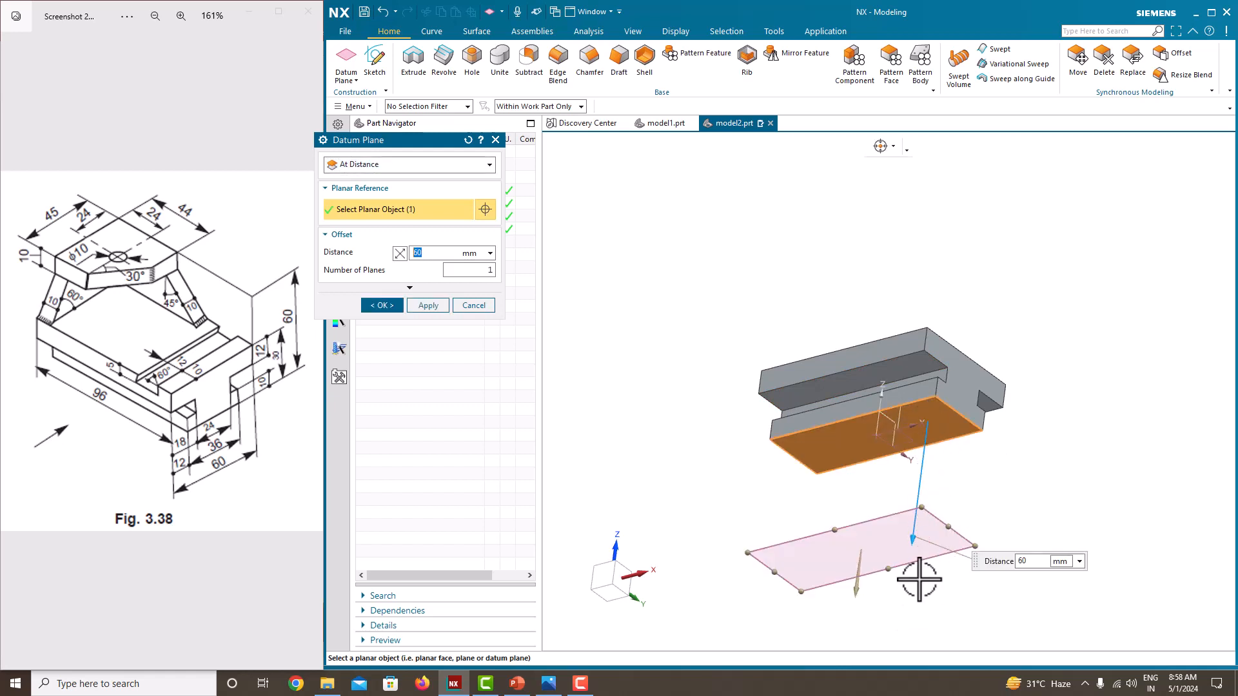
{"action": "left_click_drag", "start_coordinate": [915, 535], "coordinate": [787, 291]}
{"action": "middle_click_drag", "start_coordinate": [787, 290], "coordinate": [795, 361]}
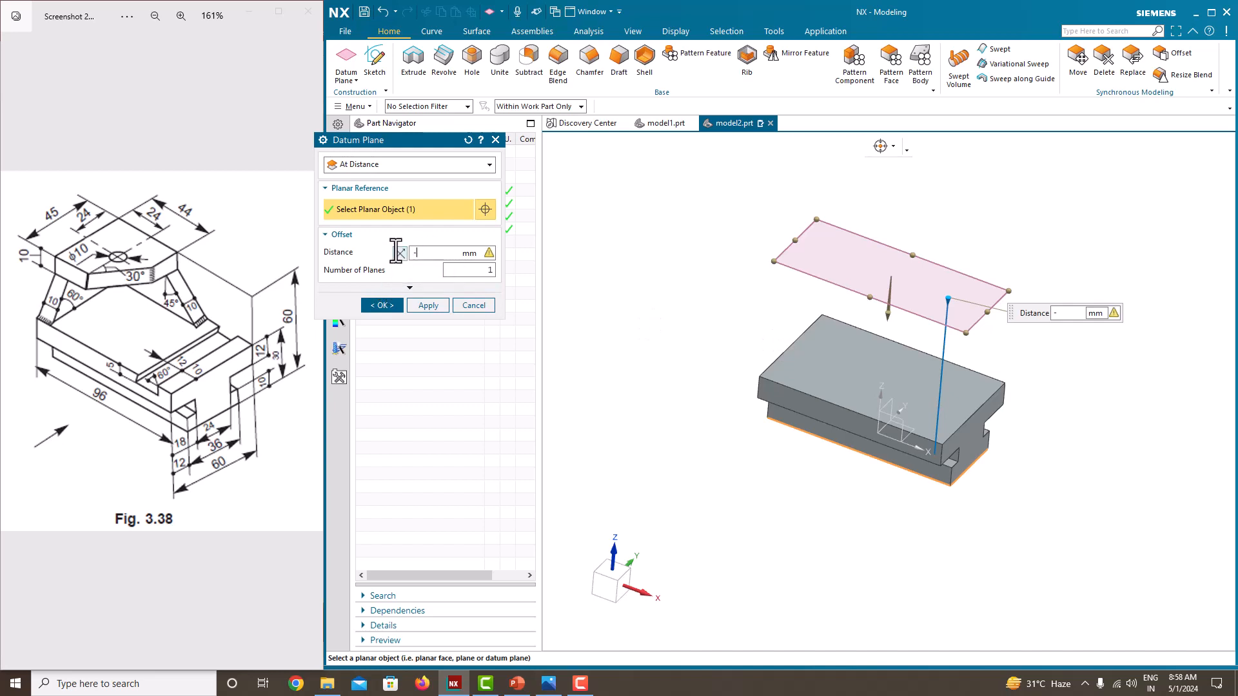
{"action": "type", "text": "0"}
{"action": "key", "text": "Return"}
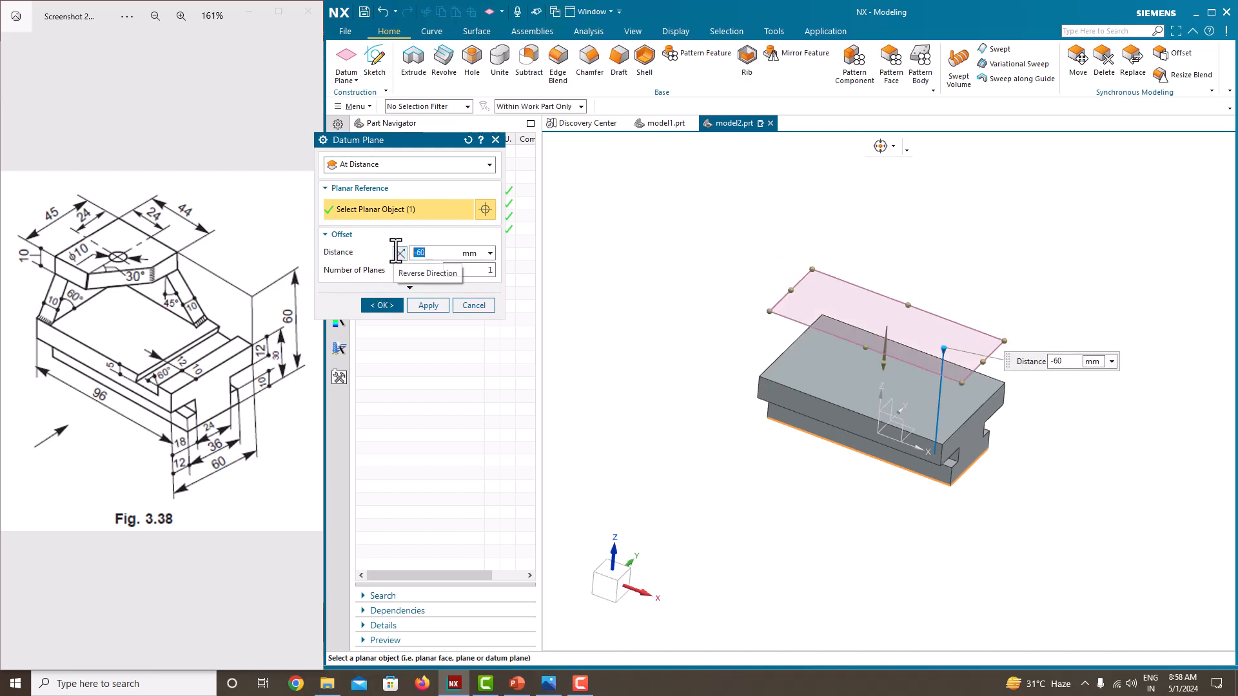
{"action": "left_click", "coordinate": [393, 311]}
Step: Start a sketch on the datum plane above the base, with the plane normal reversed
{"action": "middle_click_drag", "start_coordinate": [787, 401], "coordinate": [838, 419]}
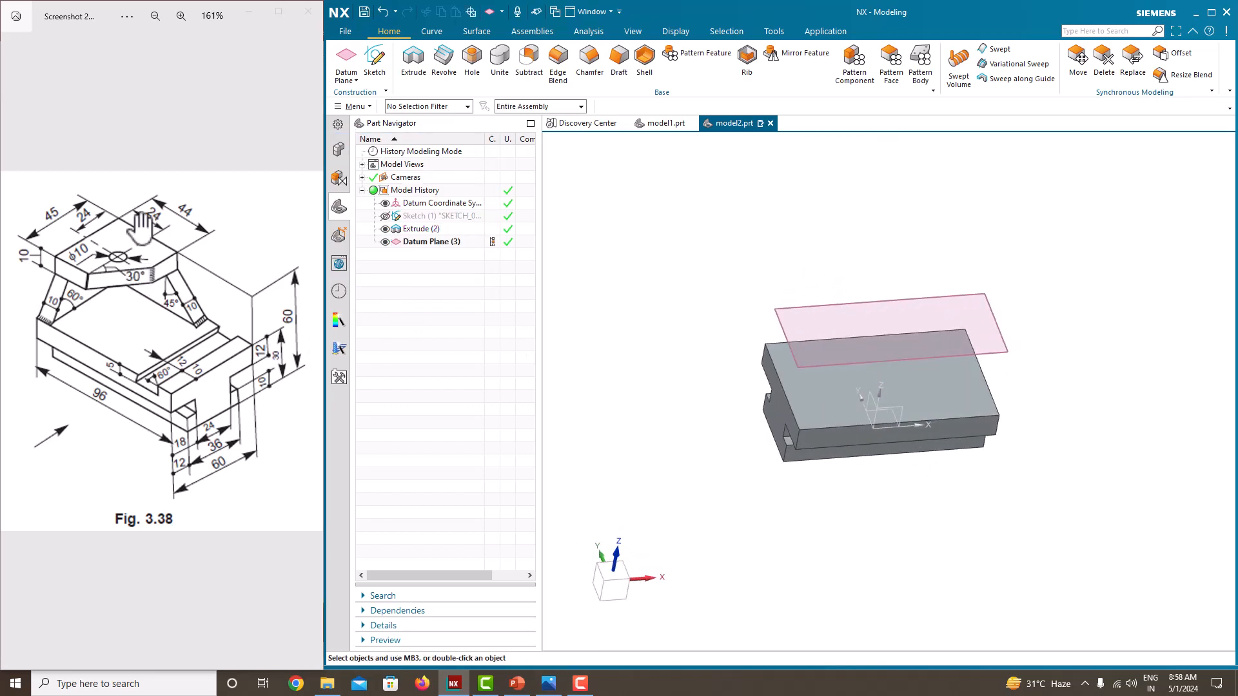
{"action": "middle_click_drag", "start_coordinate": [623, 211], "coordinate": [567, 188]}
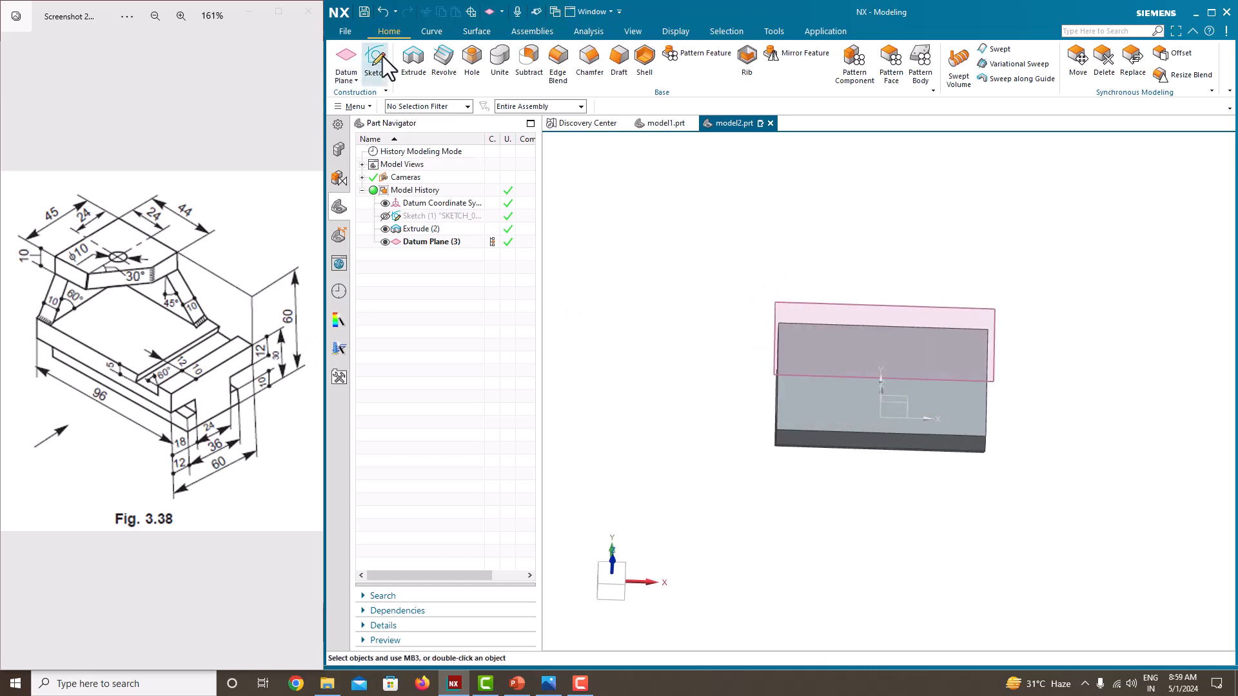
{"action": "left_click", "coordinate": [381, 56]}
{"action": "mouse_move", "coordinate": [835, 202]}
{"action": "middle_mouse_down"}
{"action": "mouse_move", "coordinate": [841, 249]}
{"action": "mouse_move", "coordinate": [939, 298]}
{"action": "middle_mouse_up"}
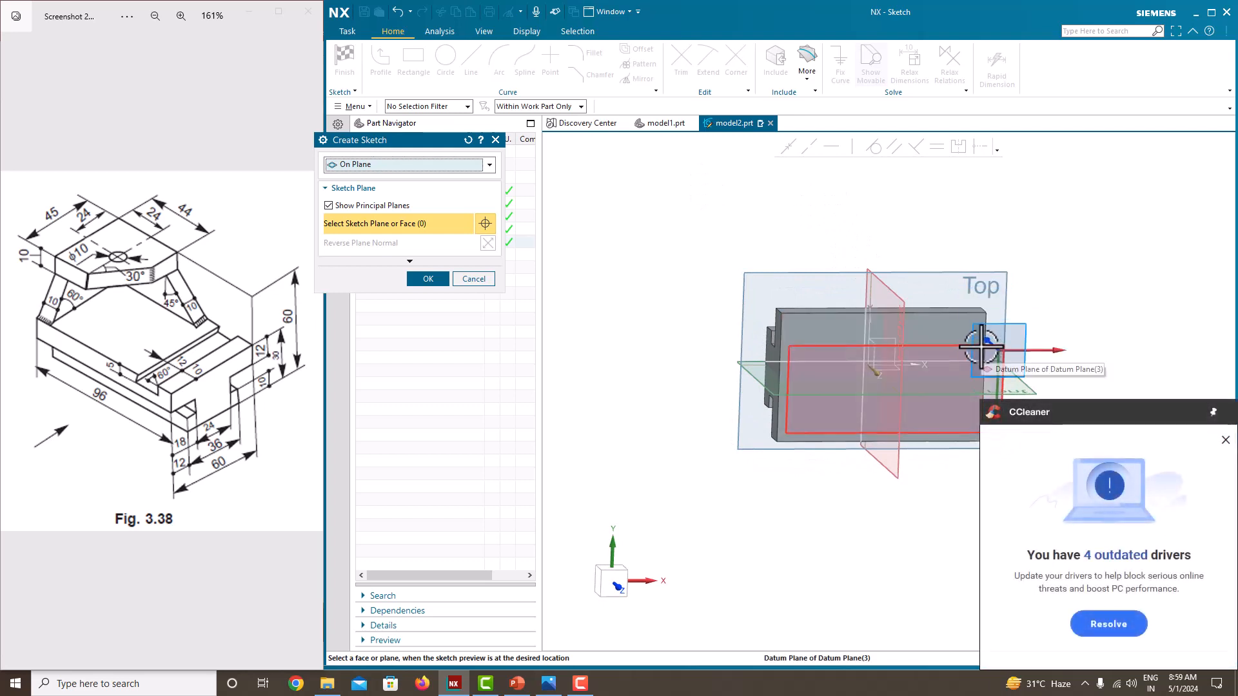
{"action": "left_click", "coordinate": [981, 348]}
{"action": "mouse_move", "coordinate": [911, 261]}
{"action": "middle_mouse_down"}
{"action": "mouse_move", "coordinate": [865, 199]}
{"action": "mouse_move", "coordinate": [891, 206]}
{"action": "middle_mouse_up"}
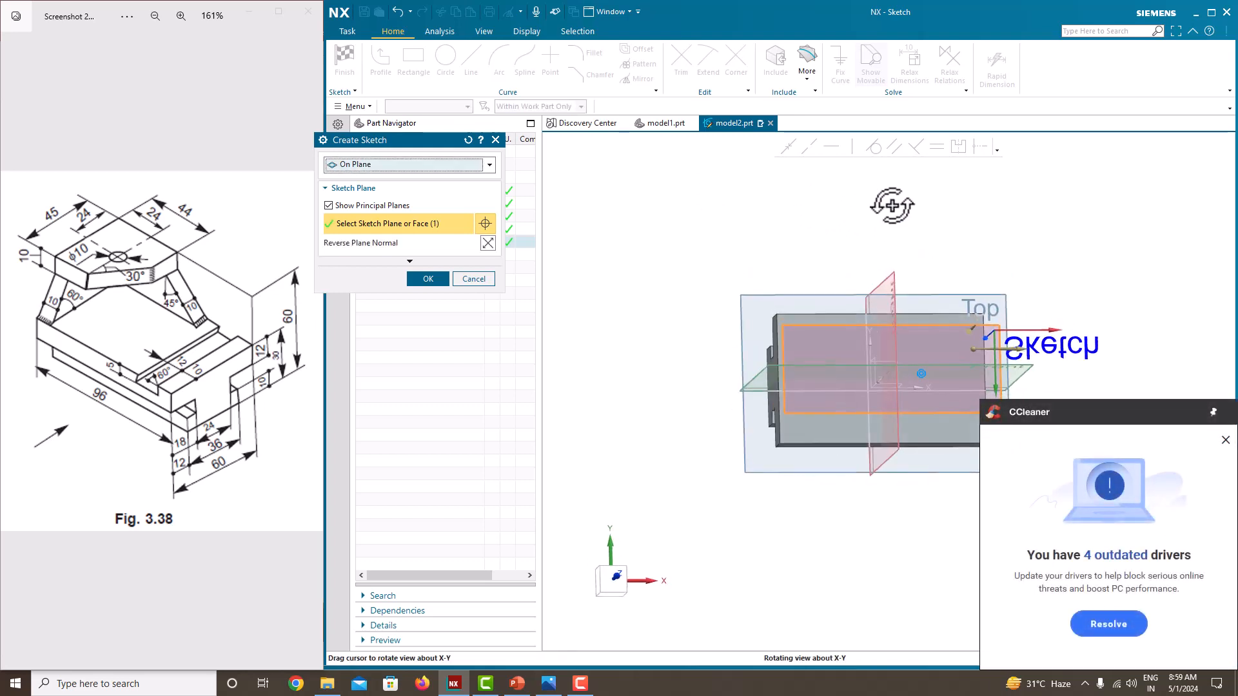
{"action": "left_click", "coordinate": [1224, 440]}
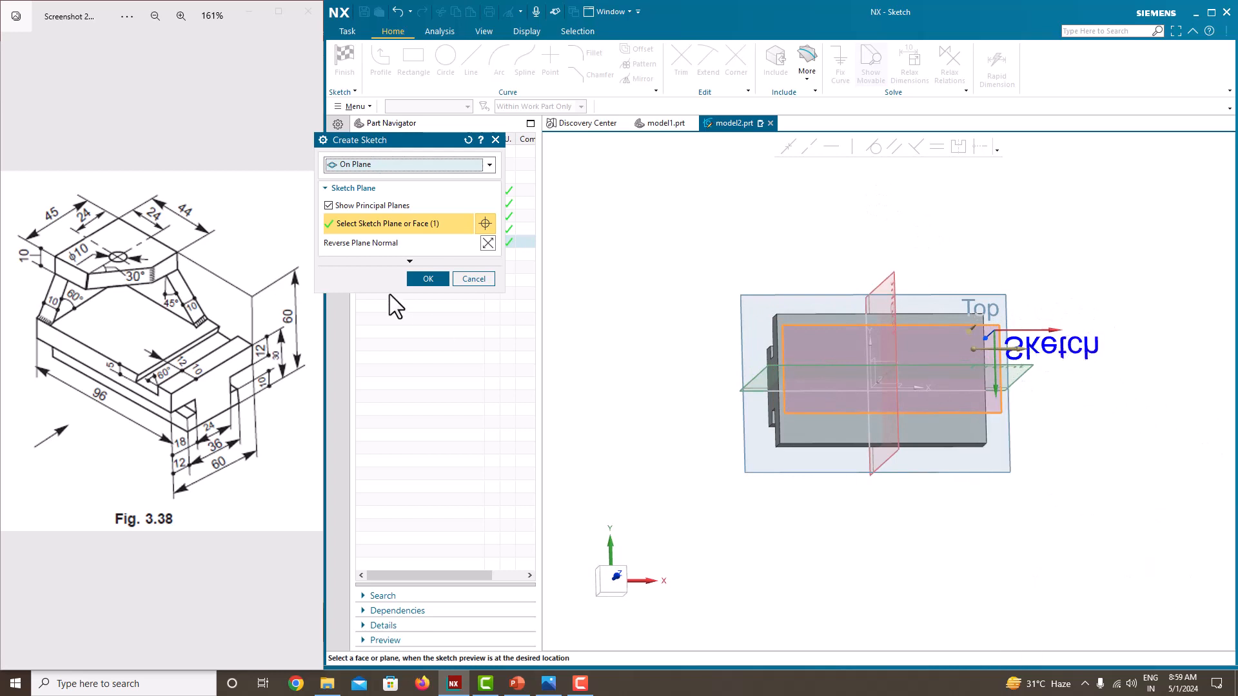
{"action": "left_click", "coordinate": [488, 243]}
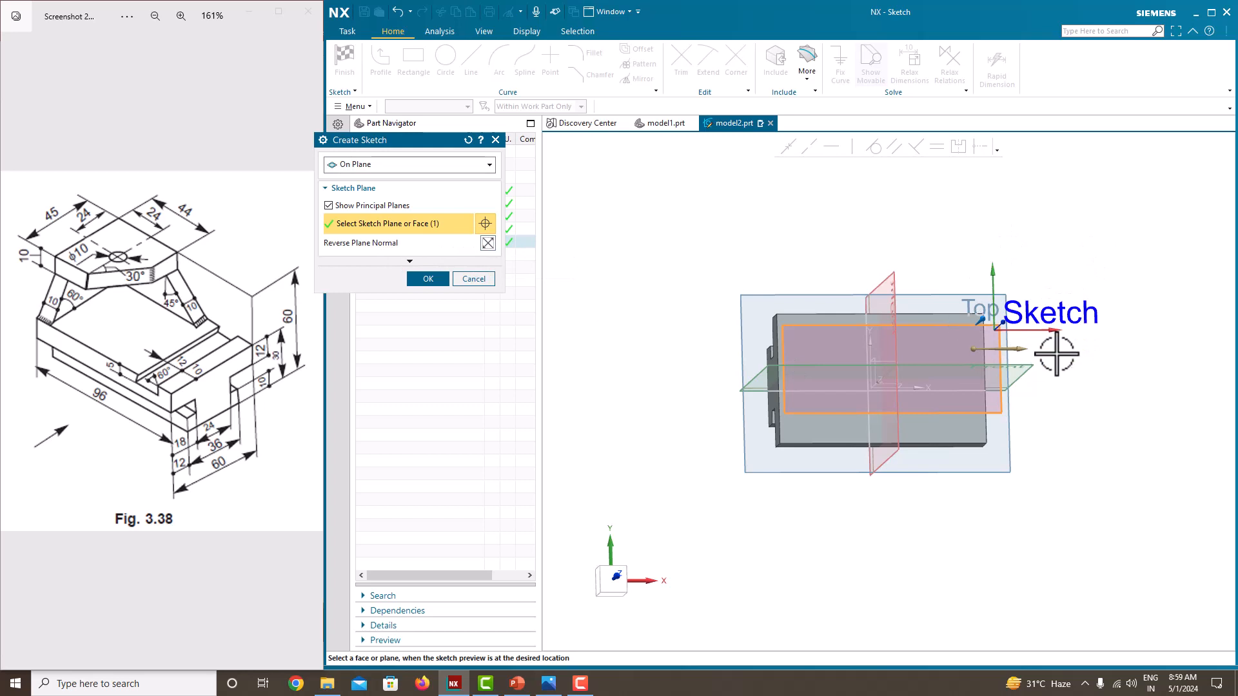
{"action": "left_click", "coordinate": [424, 280]}
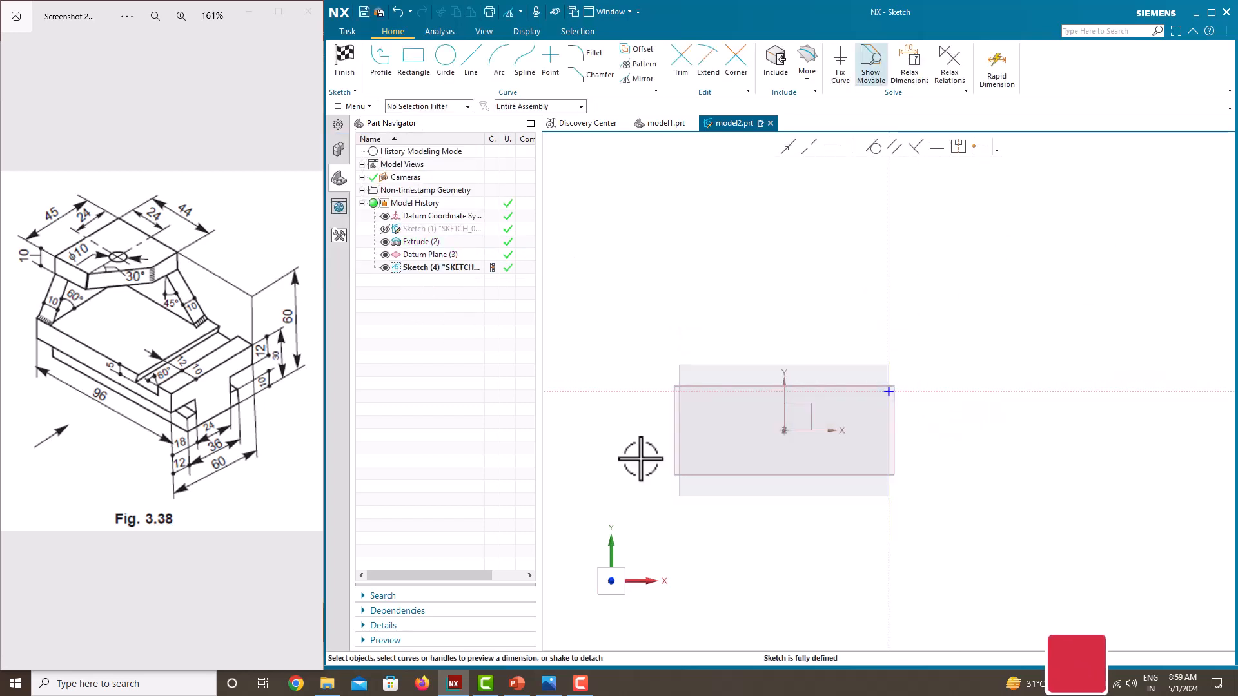
Step: Sketch a closed five-sided plate profile with one slanted side from the base outline's upper-left corner, about 42 mm long on its vertical edge
{"action": "scroll", "coordinate": [681, 471], "scroll_direction": "up", "scroll_amount": 2}
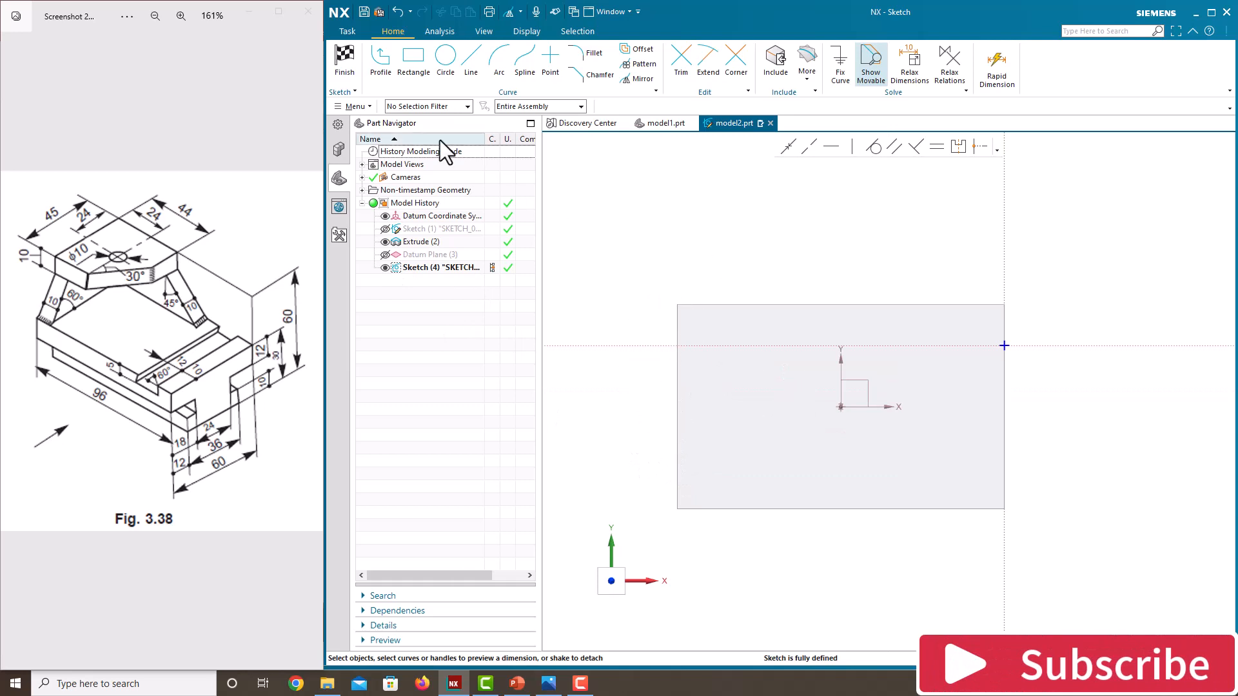
{"action": "left_click", "coordinate": [375, 73]}
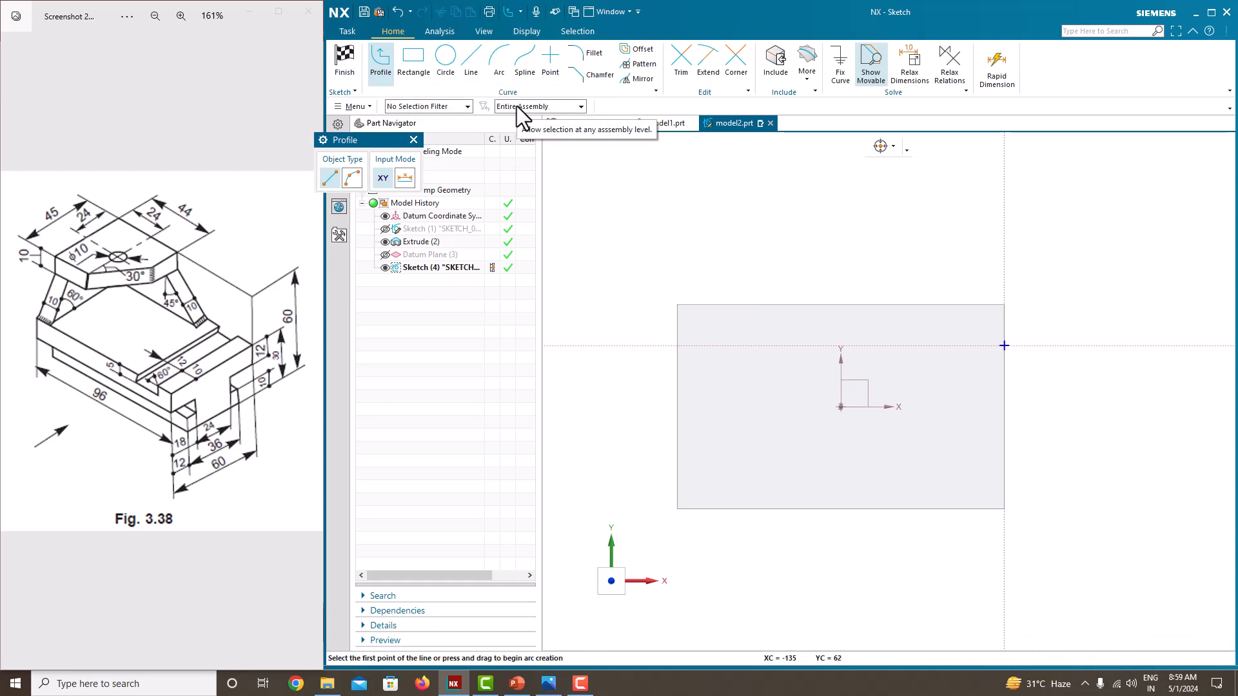
{"action": "left_click", "coordinate": [677, 305]}
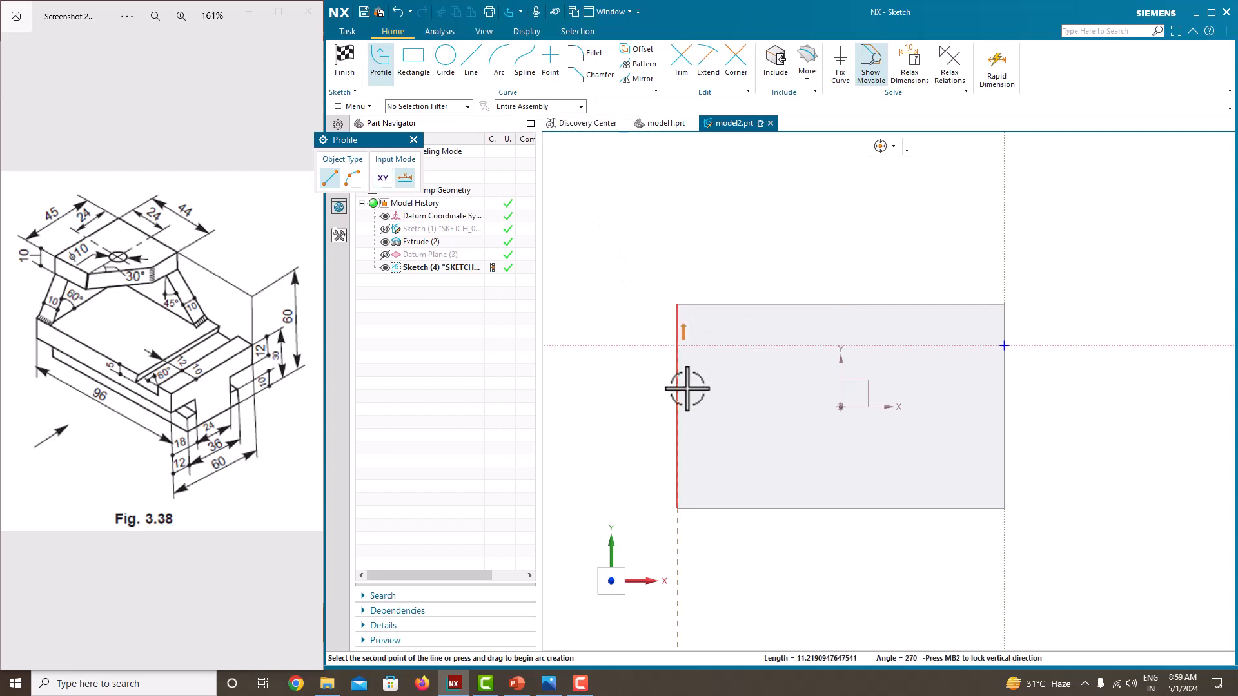
{"action": "left_click", "coordinate": [678, 446]}
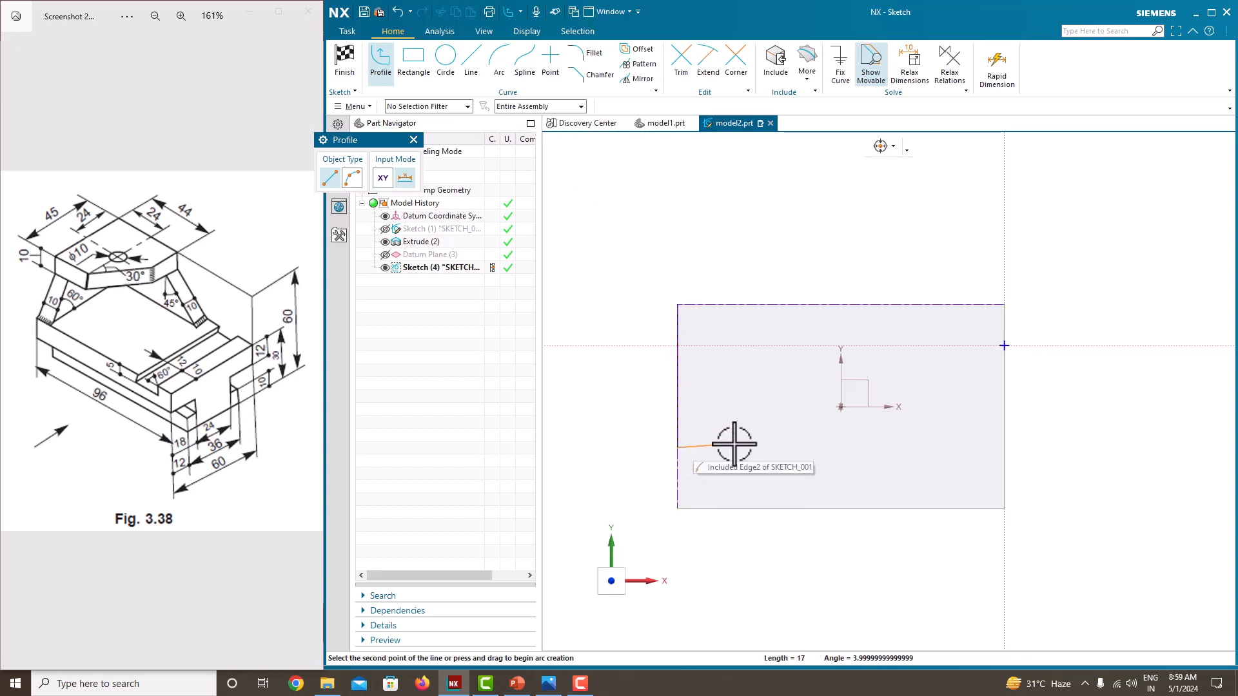
{"action": "left_click", "coordinate": [810, 361]}
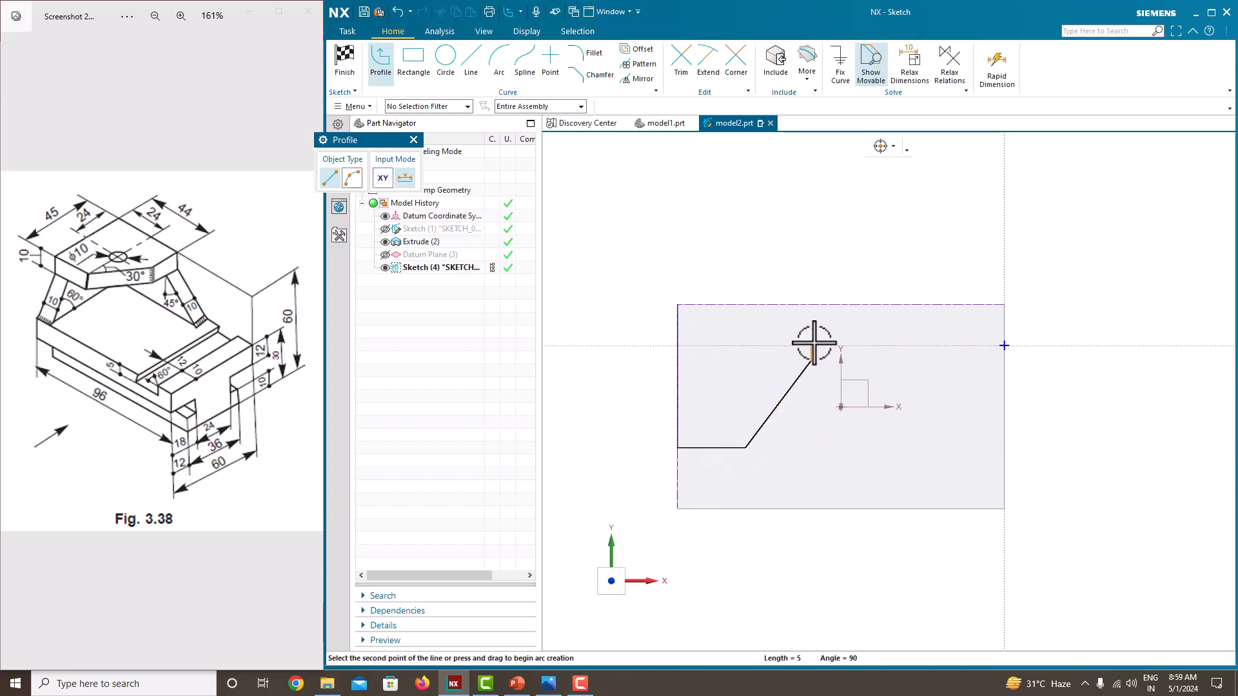
{"action": "scroll", "coordinate": [810, 304], "scroll_direction": "up", "scroll_amount": 1}
{"action": "left_click", "coordinate": [810, 304]}
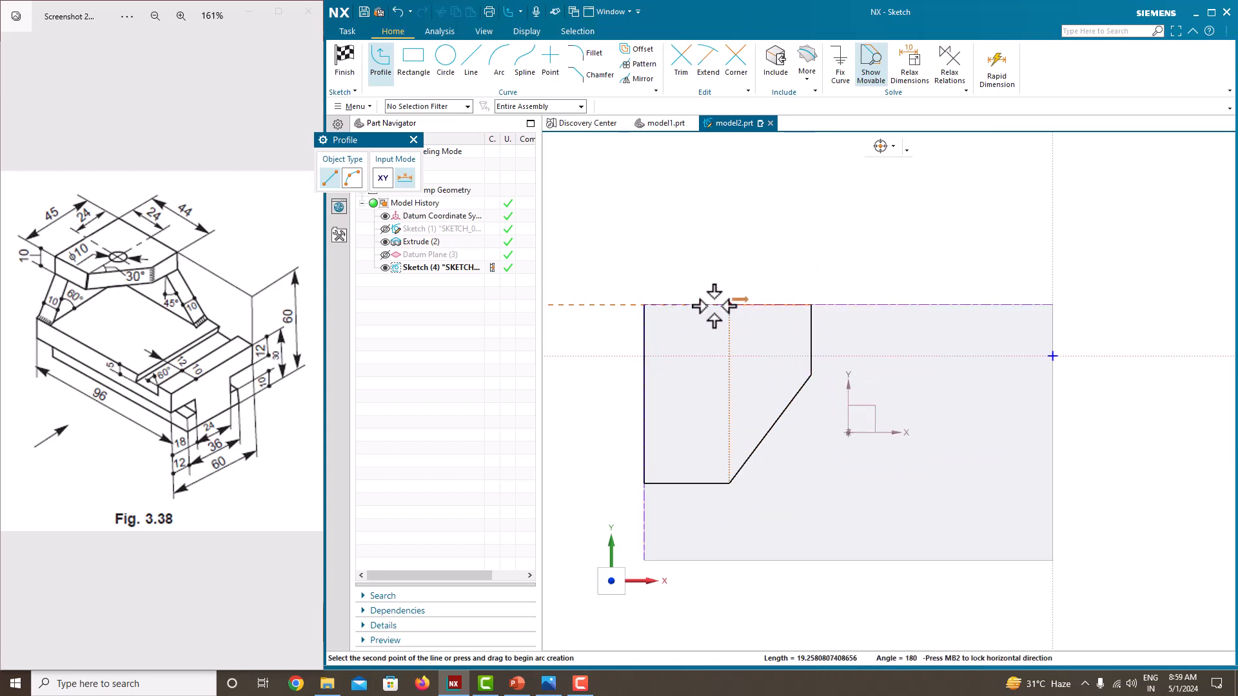
{"action": "left_click", "coordinate": [644, 304]}
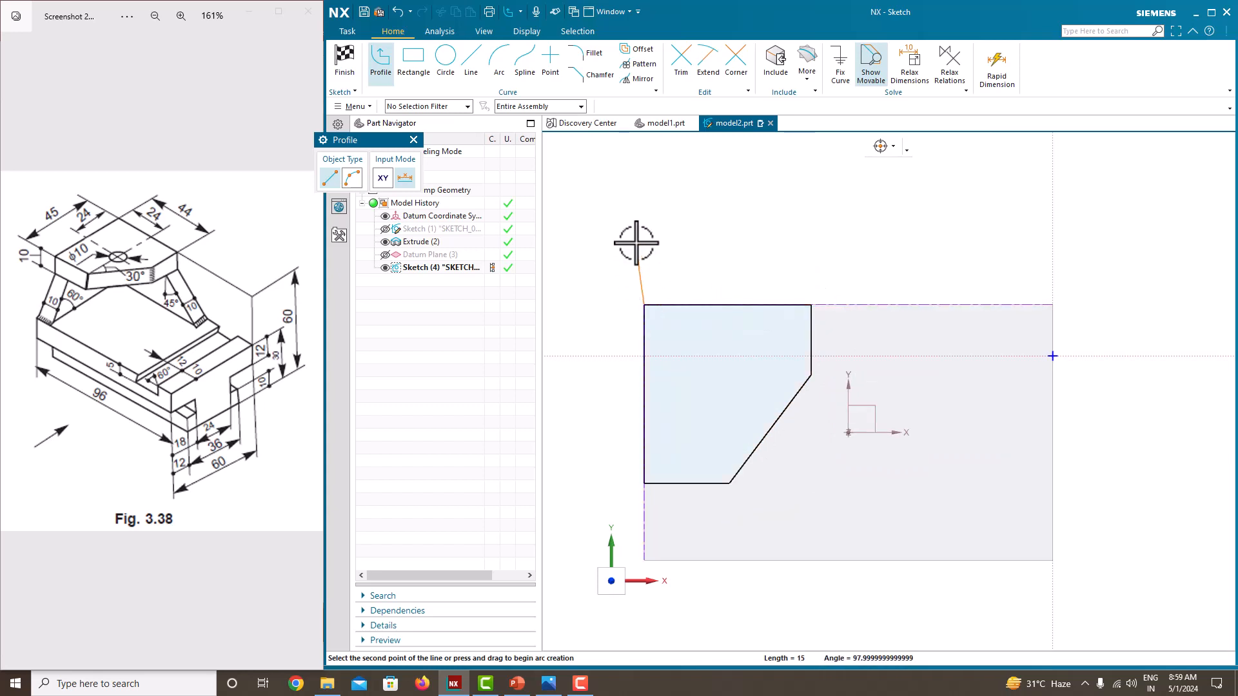
{"action": "key", "text": "Escape"}
{"action": "key", "text": "Escape"}
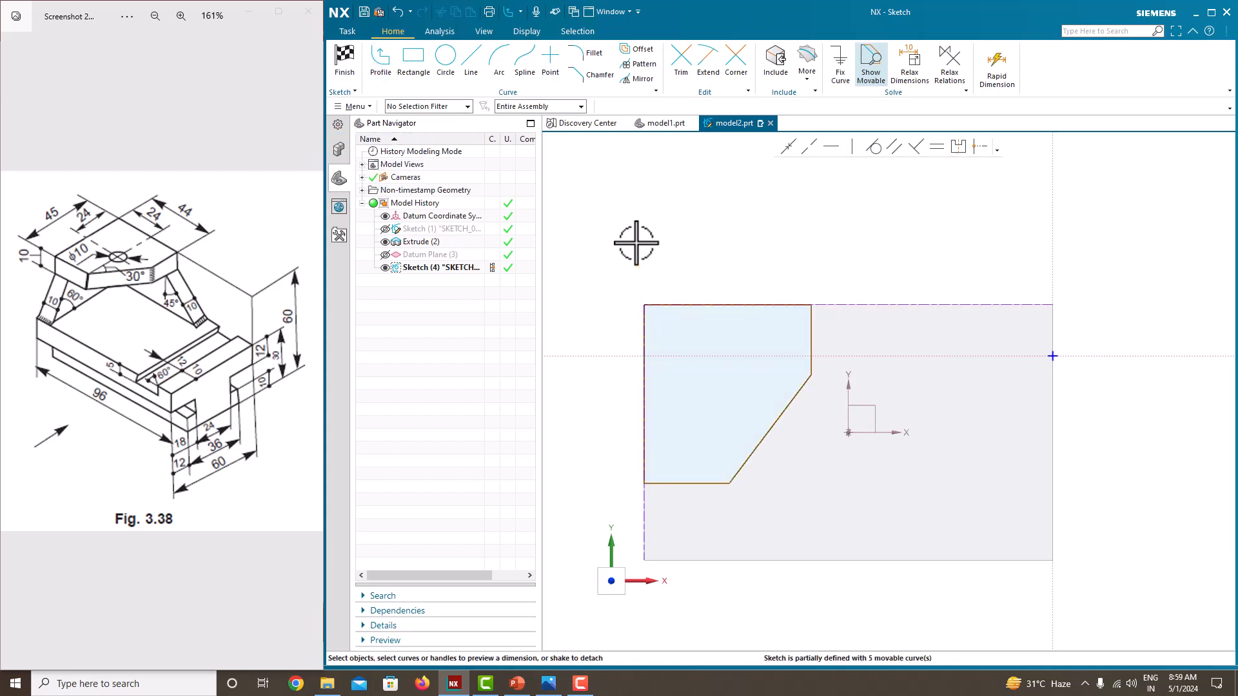
Step: Dimension the plate profile's long vertical edge to 45 mm and its upper horizontal edge to 44 mm
{"action": "scroll", "coordinate": [636, 243], "scroll_direction": "down", "scroll_amount": 1}
{"action": "scroll", "coordinate": [593, 381], "scroll_direction": "up", "scroll_amount": 1}
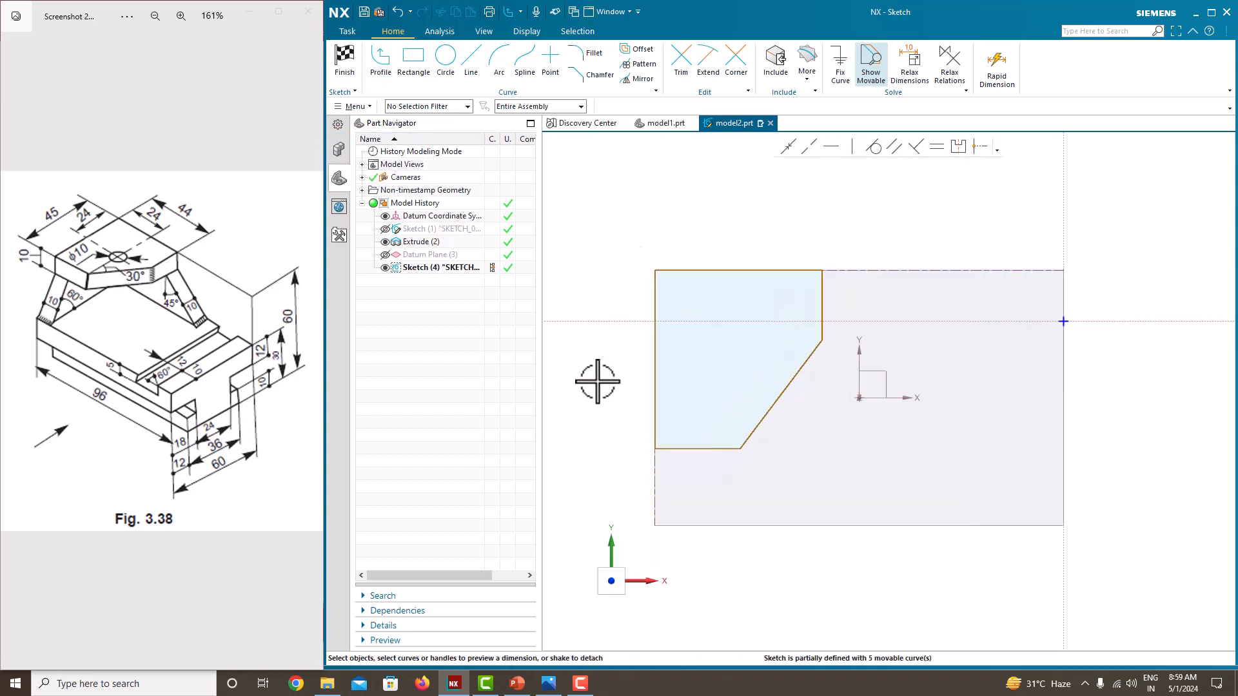
{"action": "left_click", "coordinate": [655, 380]}
{"action": "left_click", "coordinate": [634, 366]}
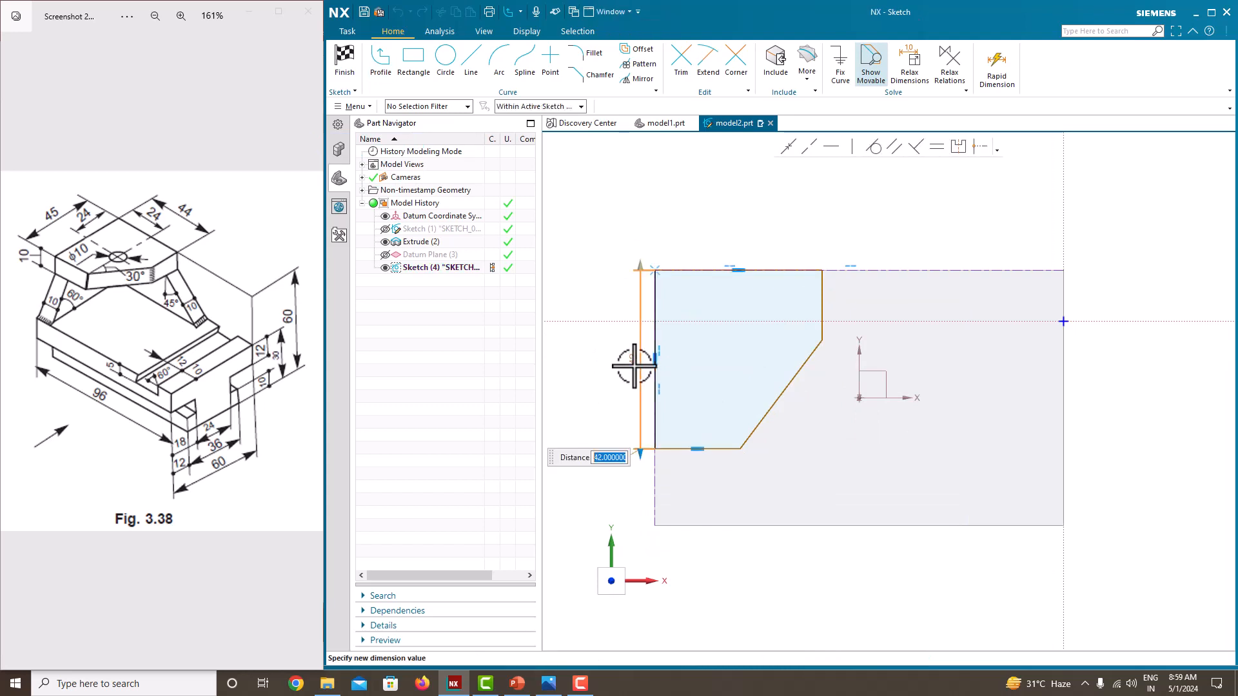
{"action": "type", "text": "45"}
{"action": "key", "text": "Return"}
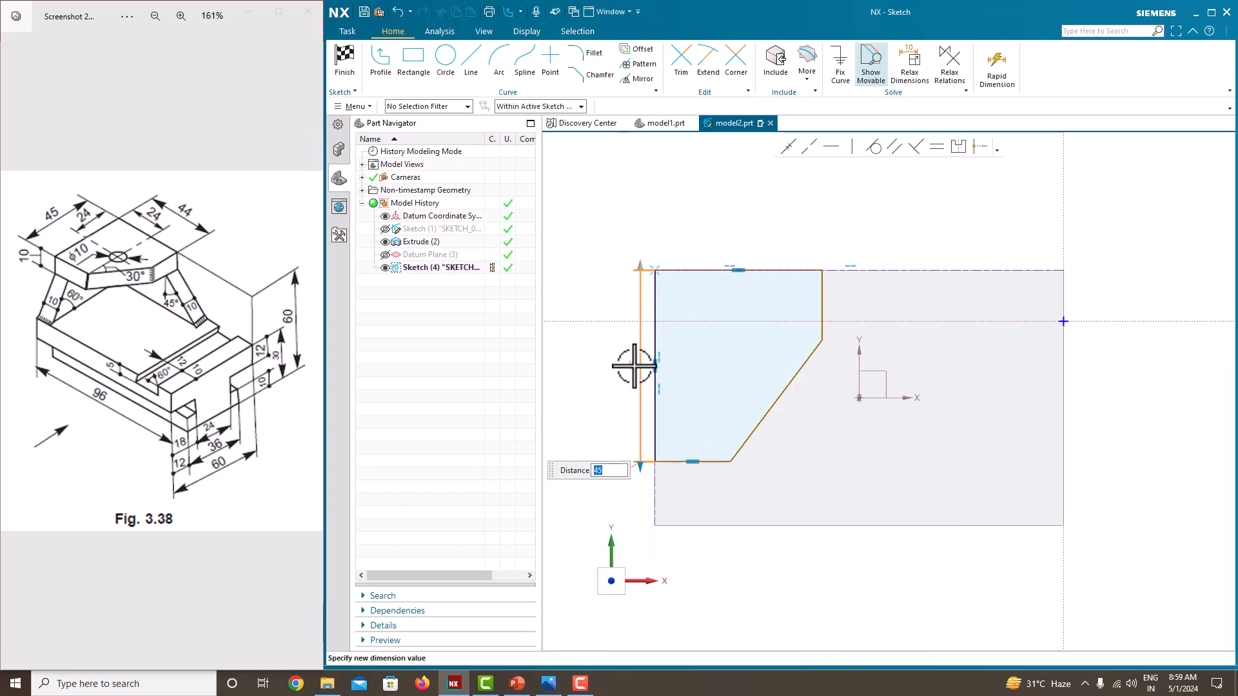
{"action": "left_click", "coordinate": [744, 268]}
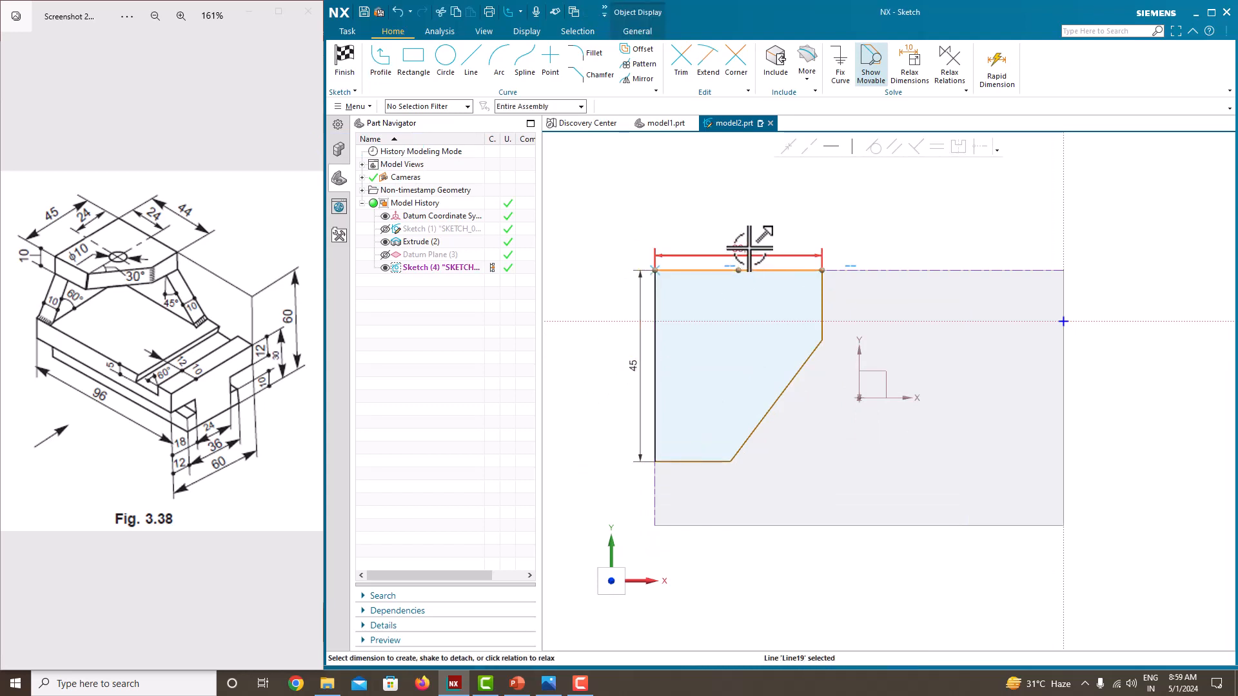
{"action": "left_click", "coordinate": [749, 249]}
{"action": "key", "text": "Return"}
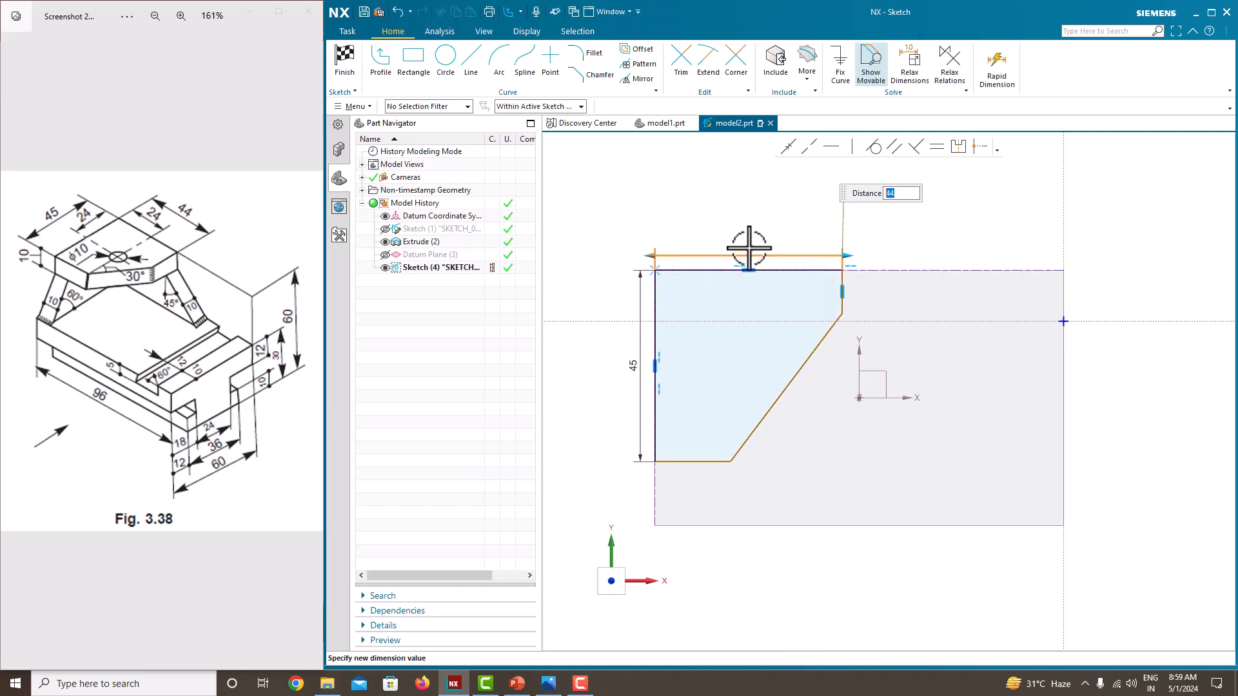
{"action": "left_click", "coordinate": [750, 216]}
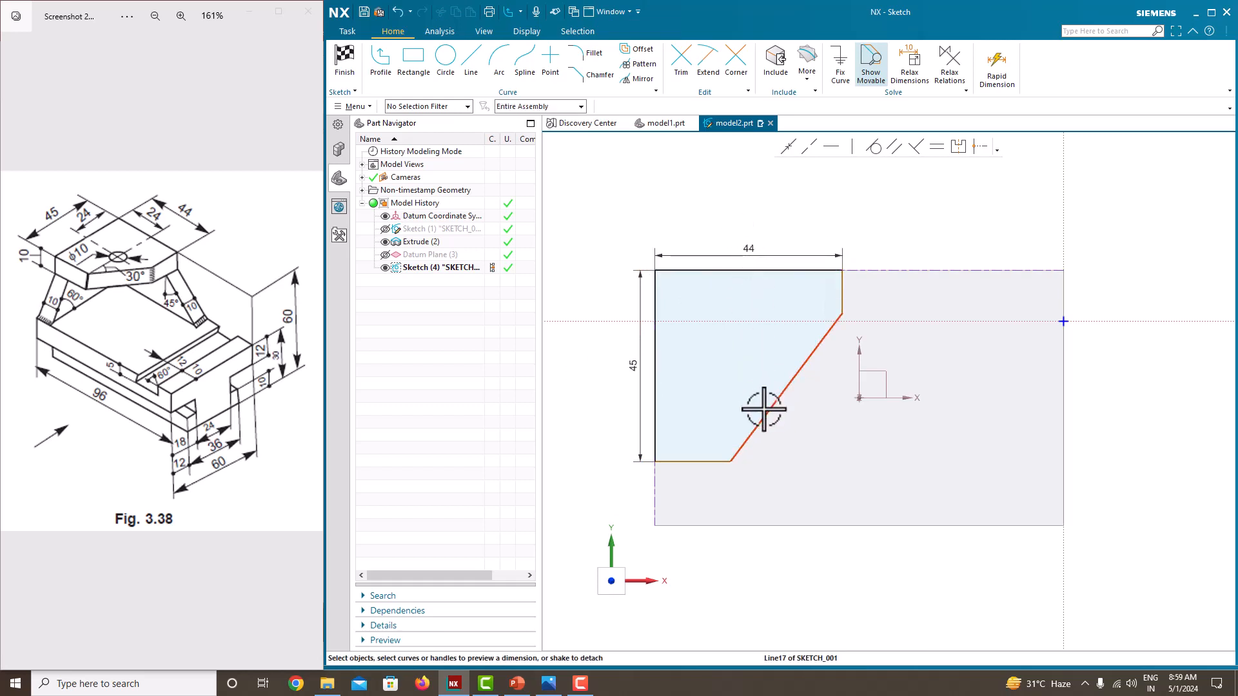
Step: Dimension the plate profile's lower horizontal edge to 24 mm and the slanted edge at 30° to the long vertical edge
{"action": "left_click", "coordinate": [706, 460]}
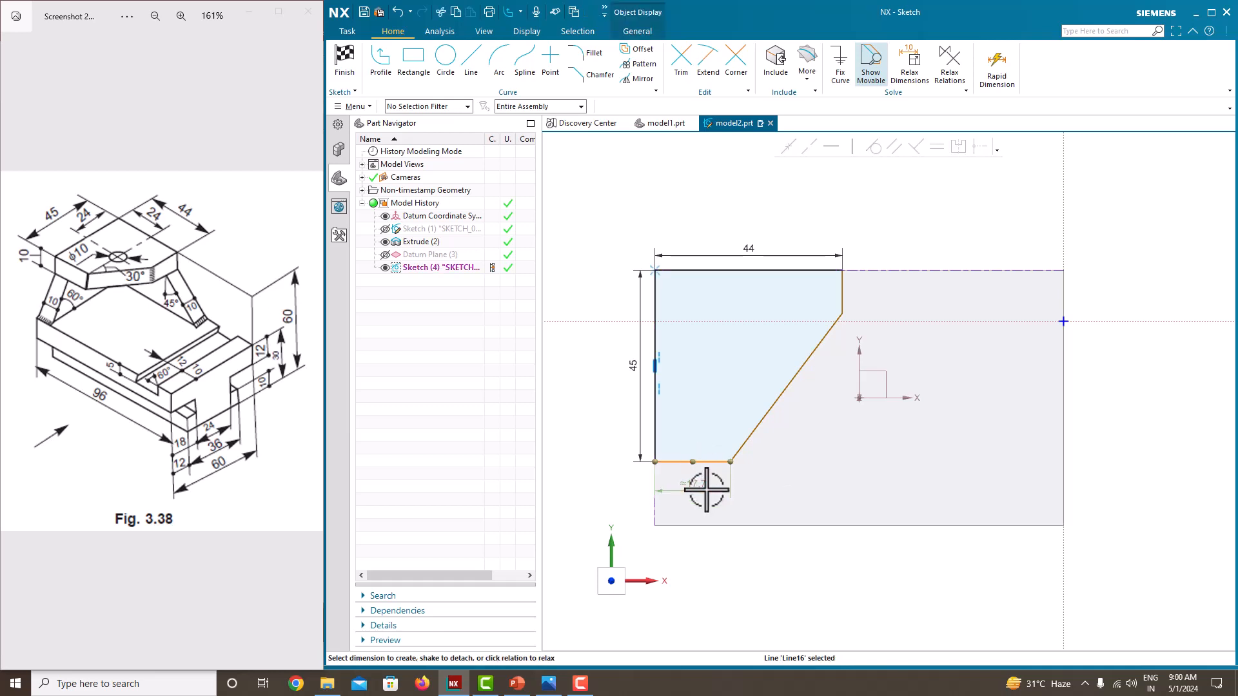
{"action": "left_click", "coordinate": [706, 490]}
{"action": "key", "text": "Return"}
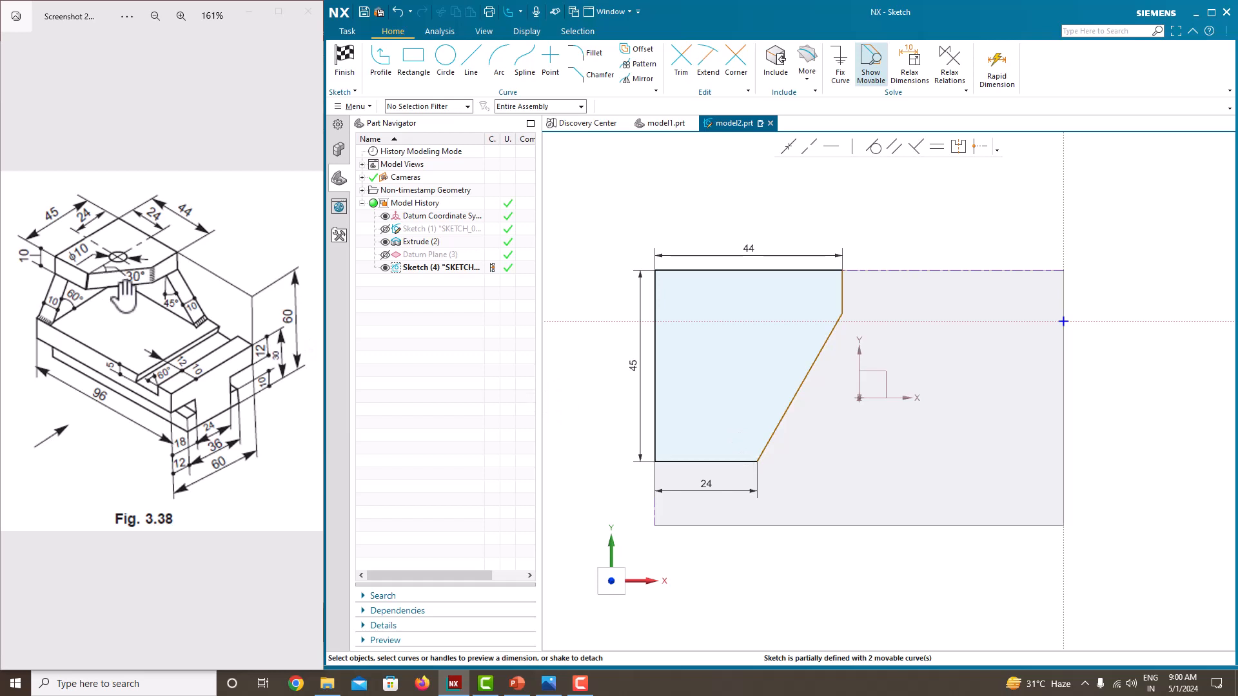
{"action": "left_click", "coordinate": [790, 414]}
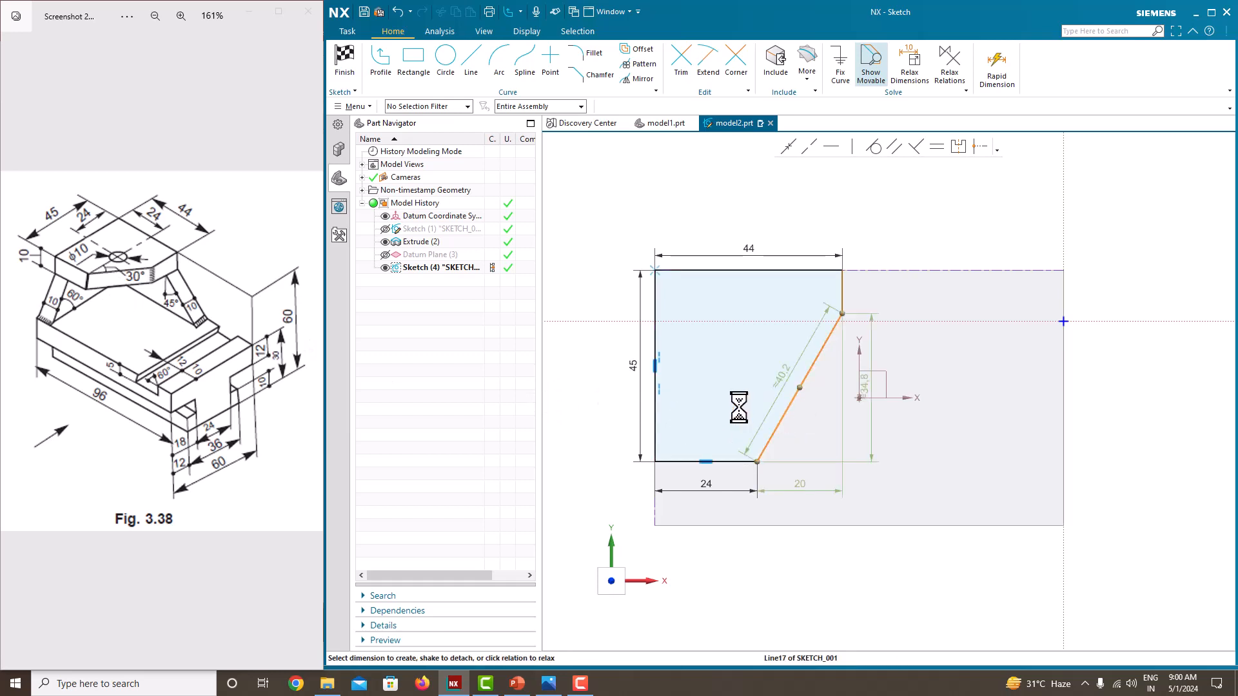
{"action": "left_click", "coordinate": [656, 409]}
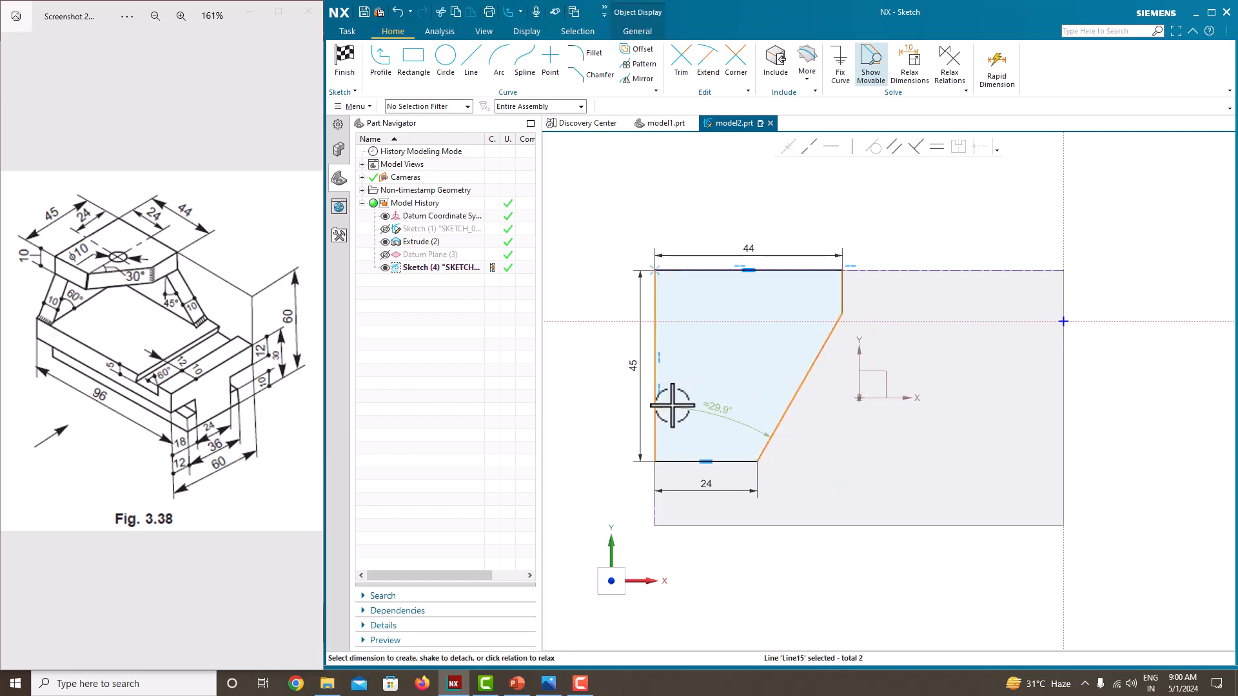
{"action": "left_click", "coordinate": [715, 406]}
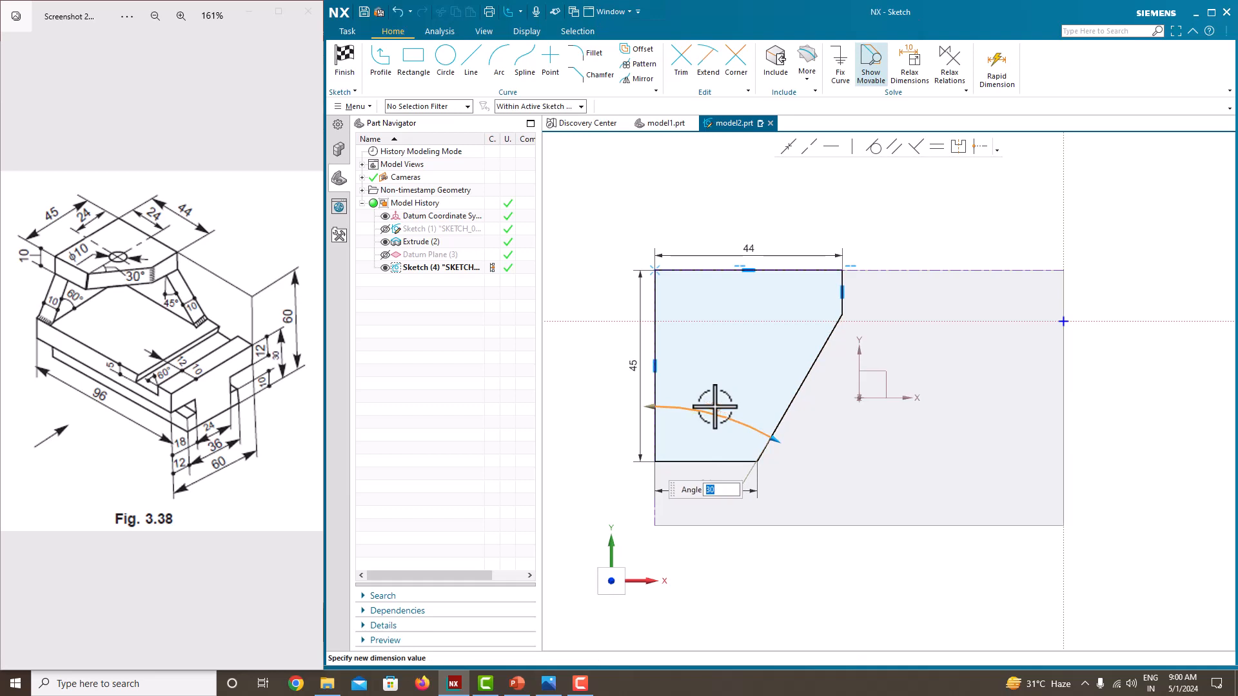
{"action": "key", "text": "Return"}
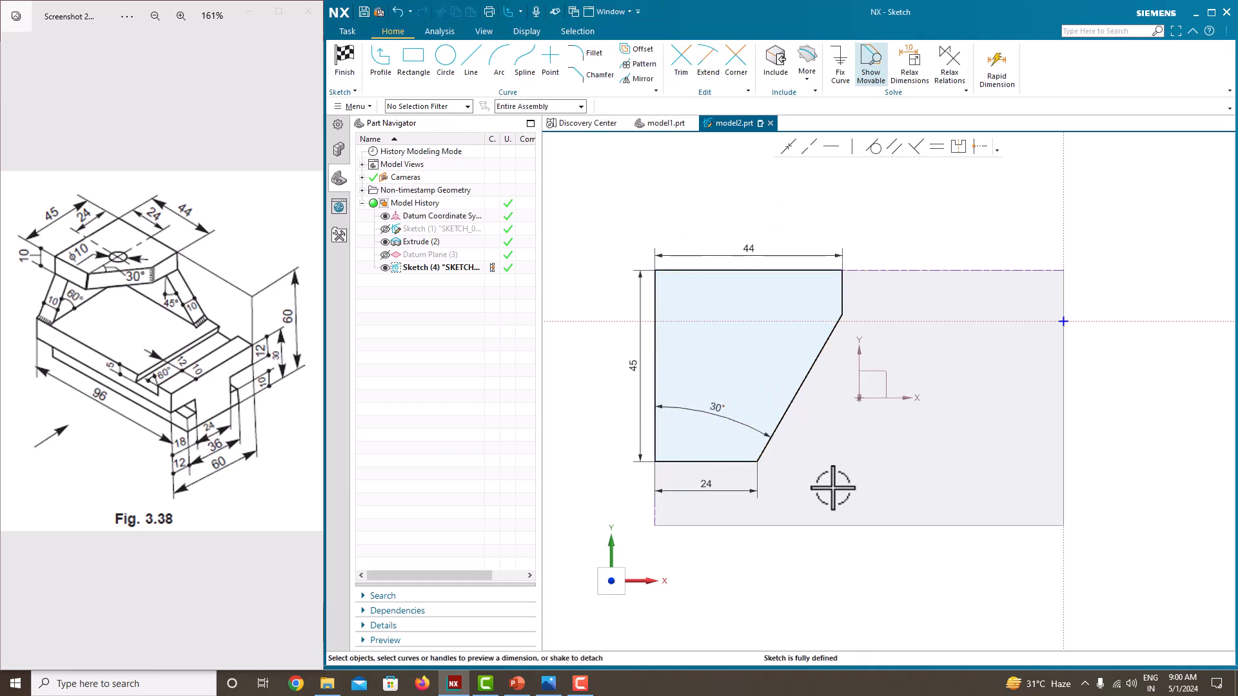
Step: Finish the plate sketch and extrude its profile 10 mm downward toward the base as a solid body
{"action": "right_click", "coordinate": [916, 230]}
{"action": "left_click", "coordinate": [921, 237]}
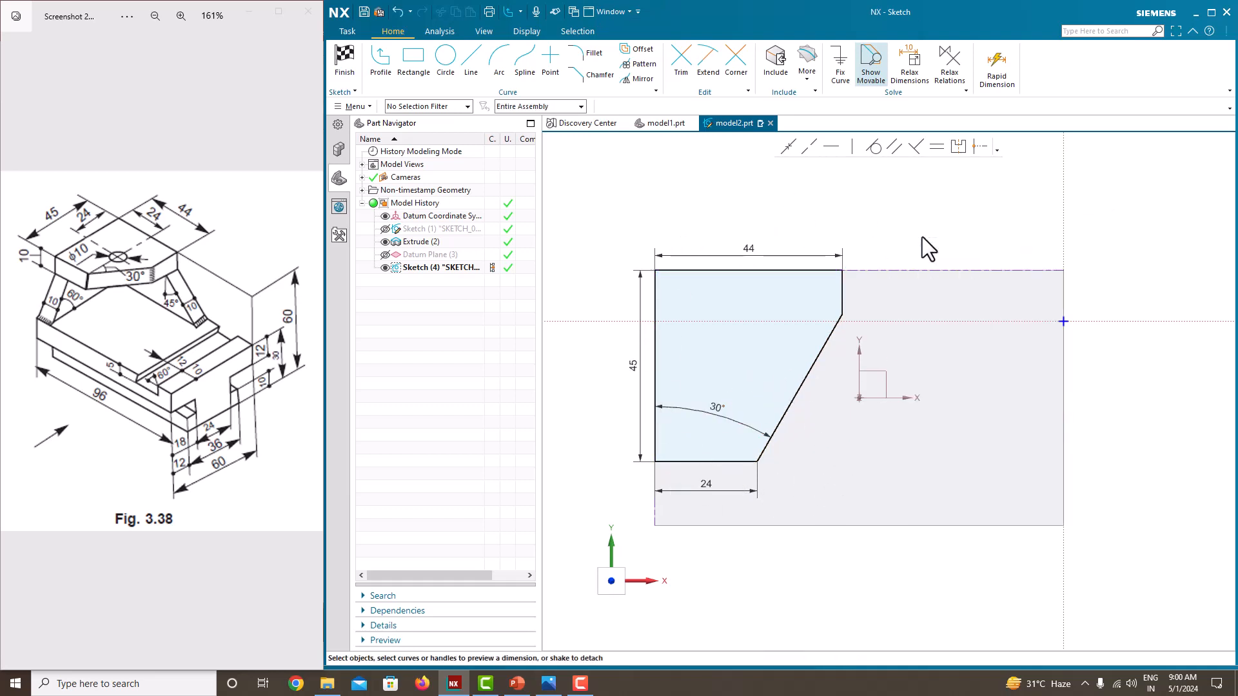
{"action": "left_click", "coordinate": [412, 64]}
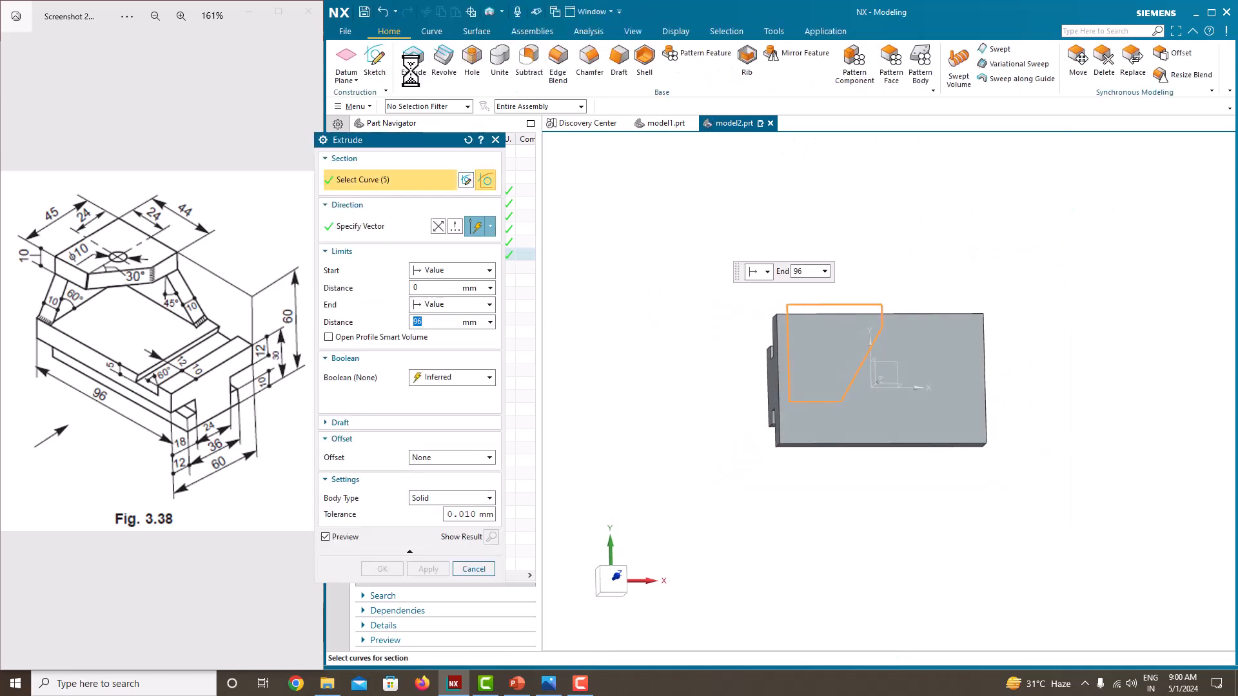
{"action": "middle_click_drag", "start_coordinate": [694, 376], "coordinate": [663, 293]}
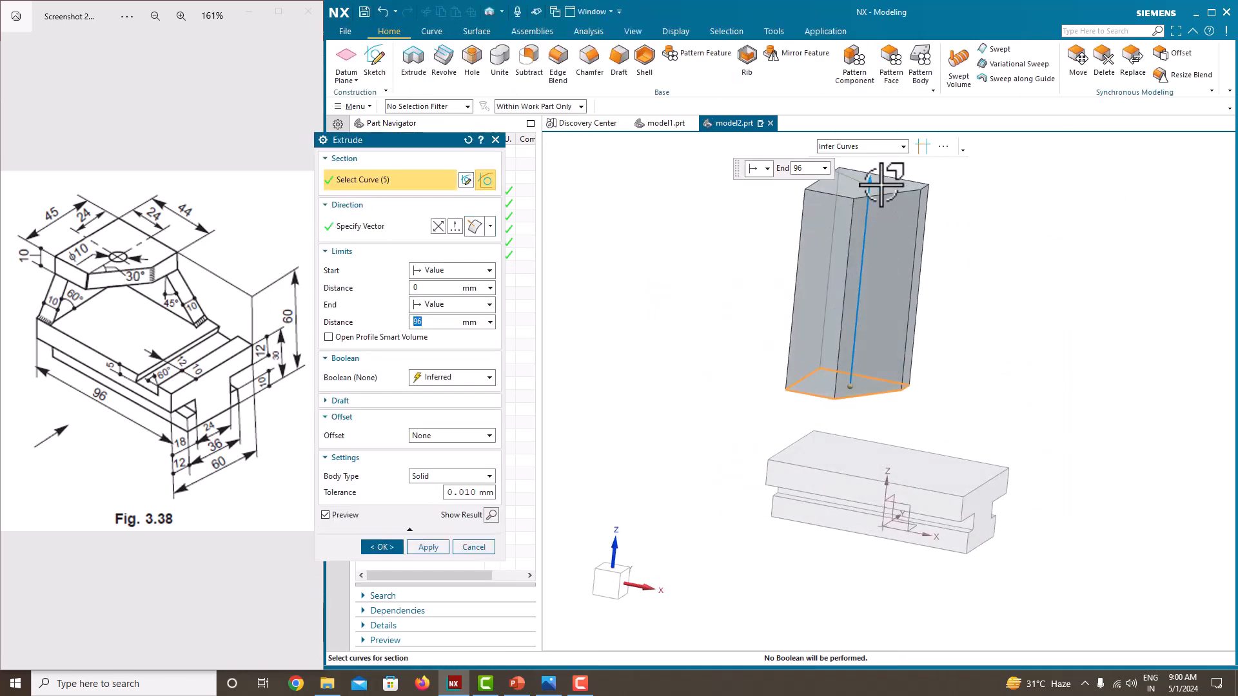
{"action": "left_click_drag", "start_coordinate": [874, 236], "coordinate": [849, 412]}
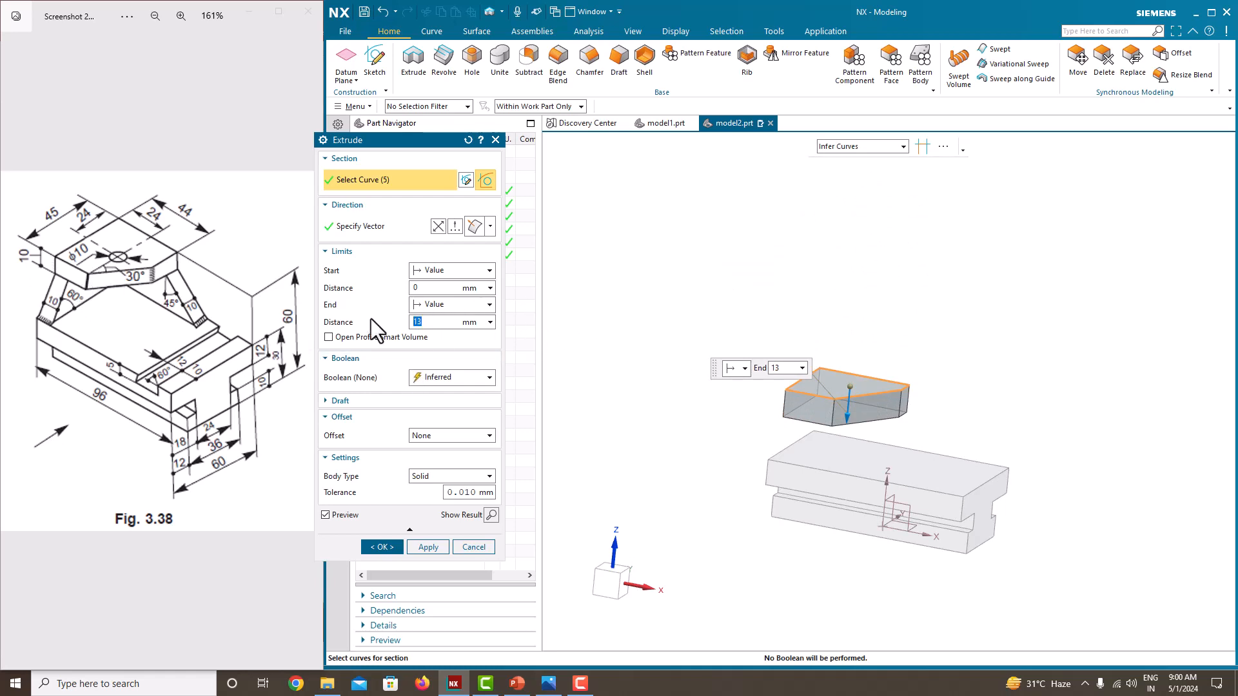
{"action": "type", "text": "10"}
{"action": "key", "text": "Return"}
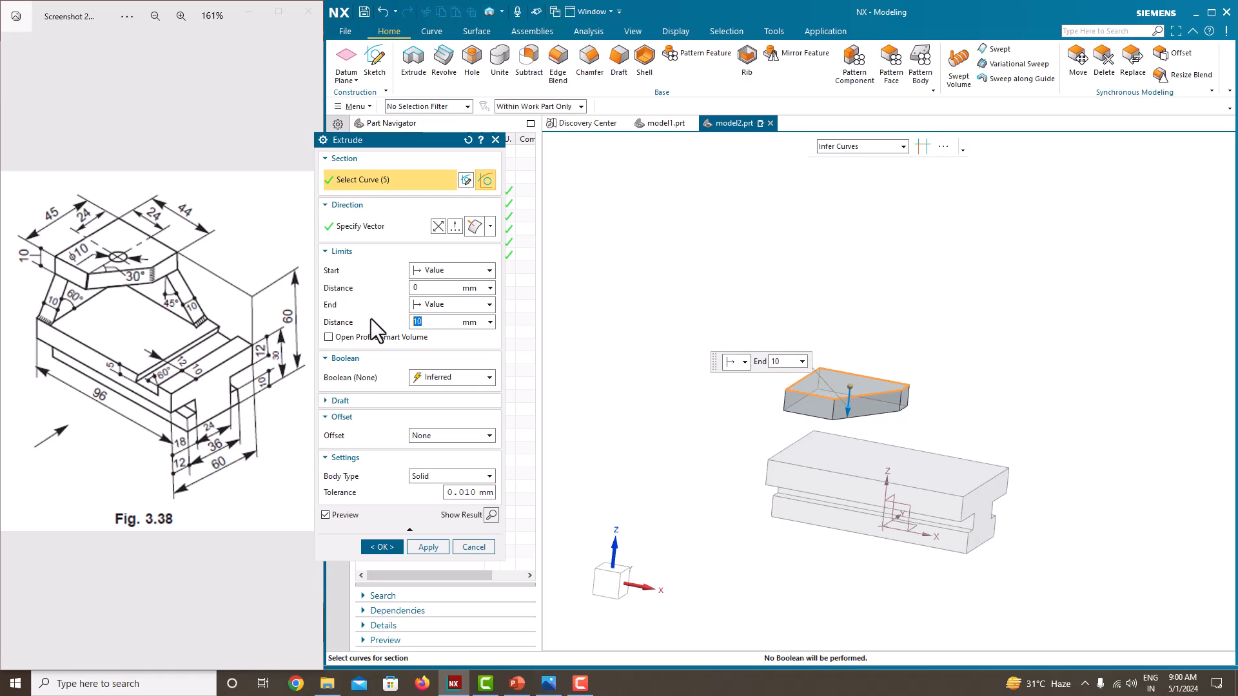
{"action": "left_click", "coordinate": [384, 546]}
Step: Start a sketch on the top plate's 45 mm long side face, flush with the base's end
{"action": "scroll", "coordinate": [857, 419], "scroll_direction": "down", "scroll_amount": 3}
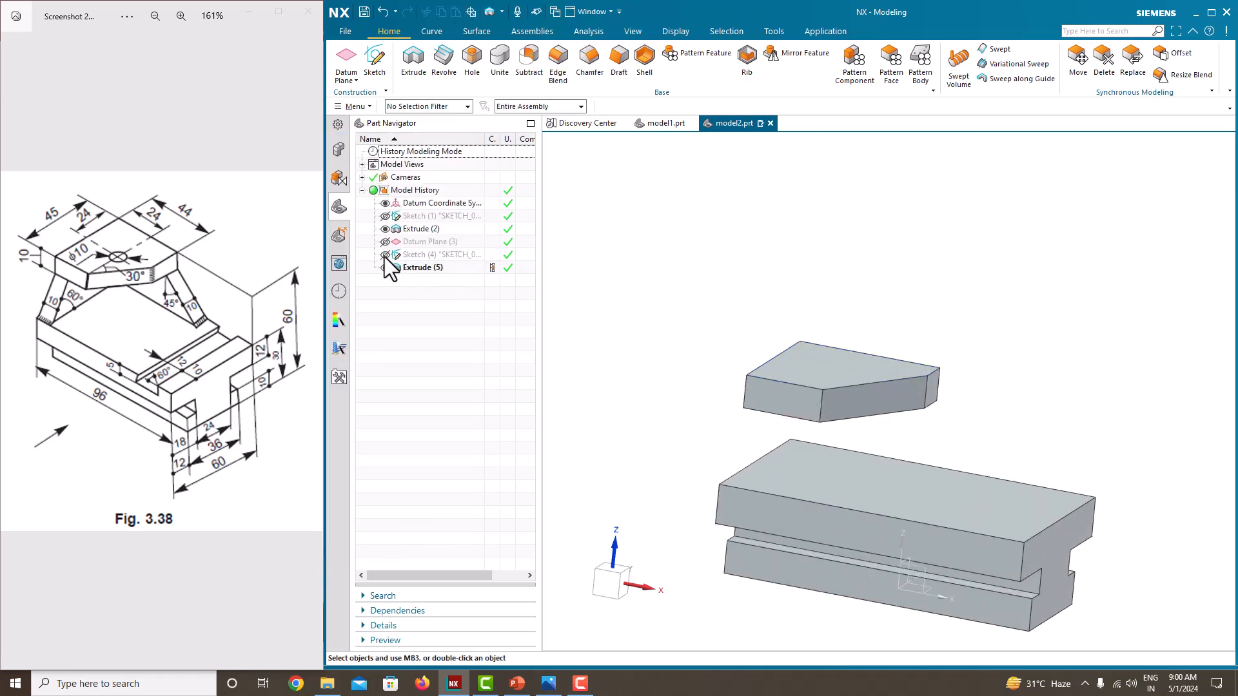
{"action": "scroll", "coordinate": [815, 373], "scroll_direction": "down", "scroll_amount": 2}
{"action": "scroll", "coordinate": [809, 423], "scroll_direction": "up", "scroll_amount": 5}
{"action": "middle_click_drag", "start_coordinate": [810, 423], "coordinate": [828, 378]}
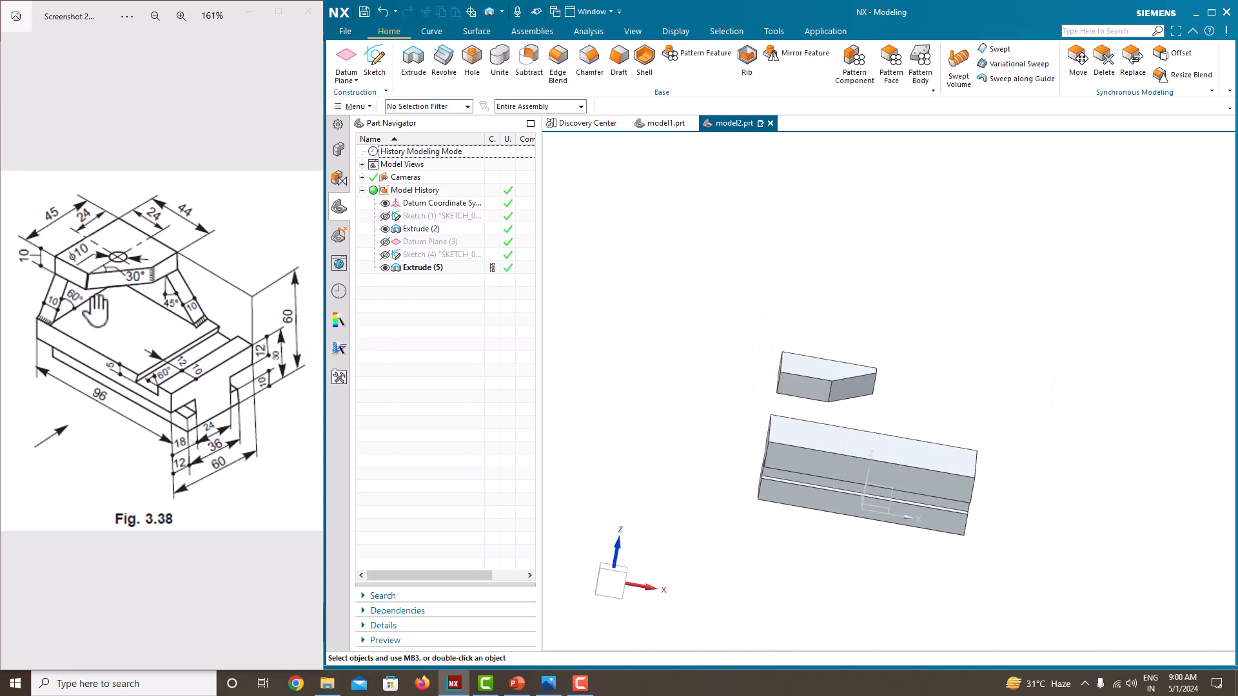
{"action": "middle_click_drag", "start_coordinate": [767, 413], "coordinate": [884, 387]}
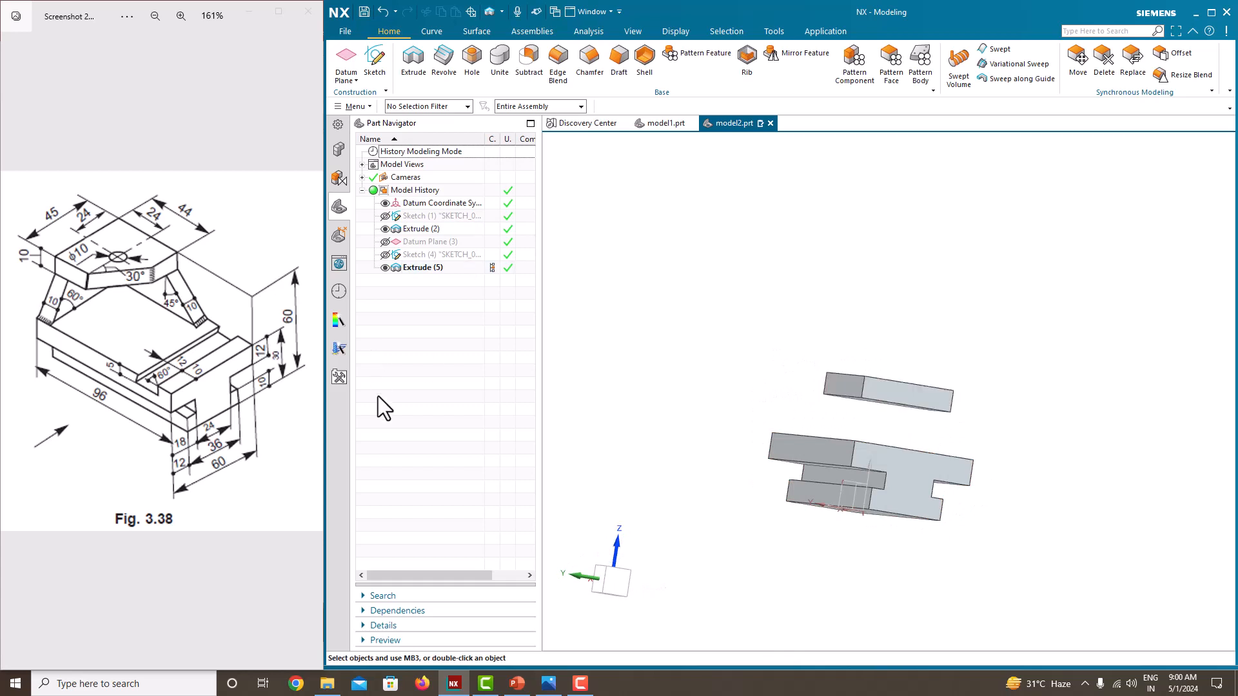
{"action": "middle_click_drag", "start_coordinate": [756, 407], "coordinate": [735, 412]}
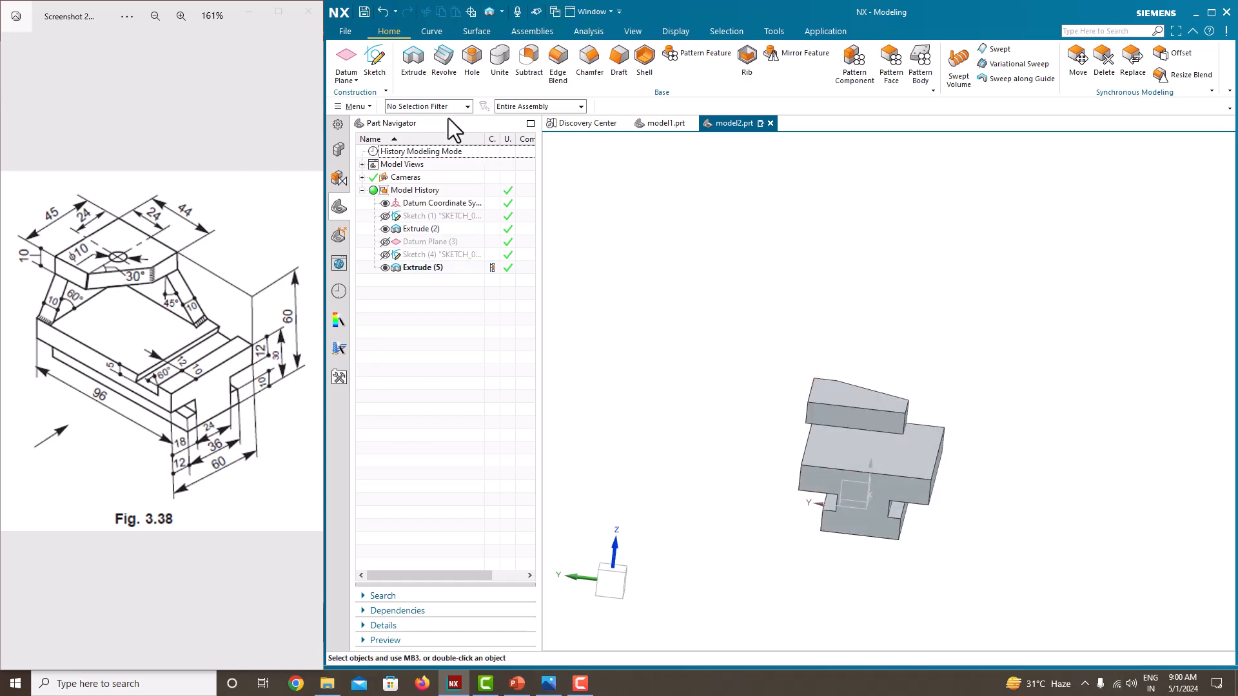
{"action": "left_click", "coordinate": [385, 64]}
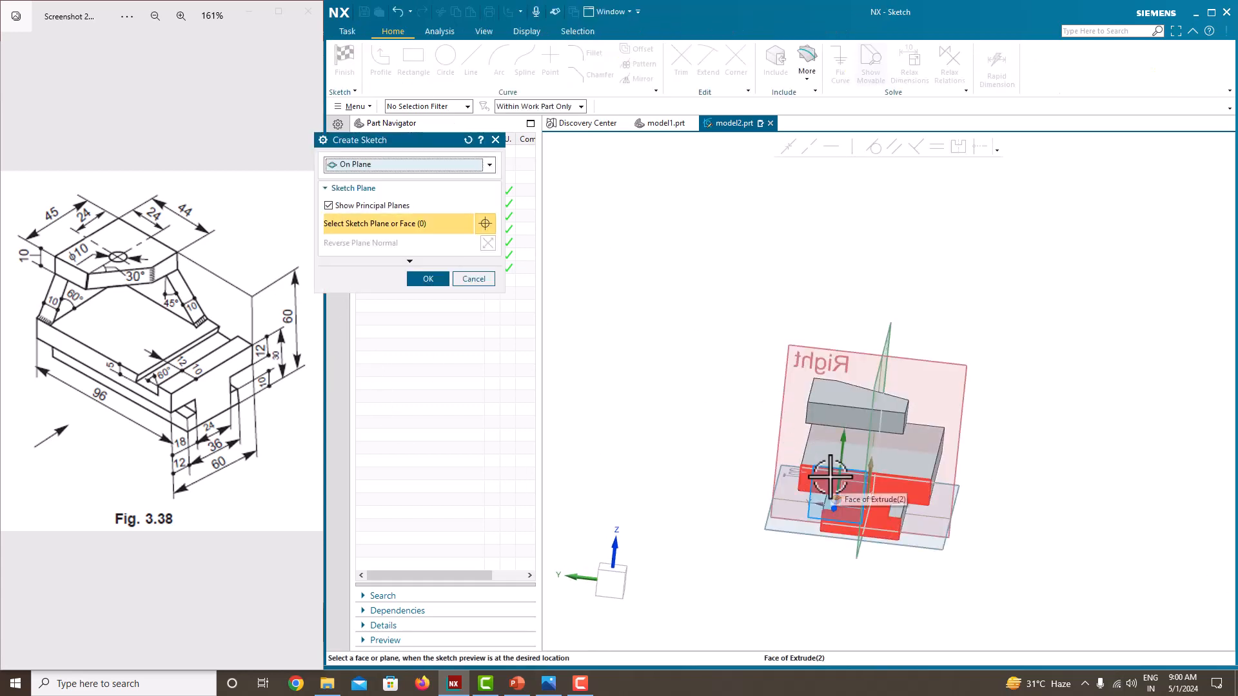
{"action": "scroll", "coordinate": [823, 476], "scroll_direction": "up", "scroll_amount": 4}
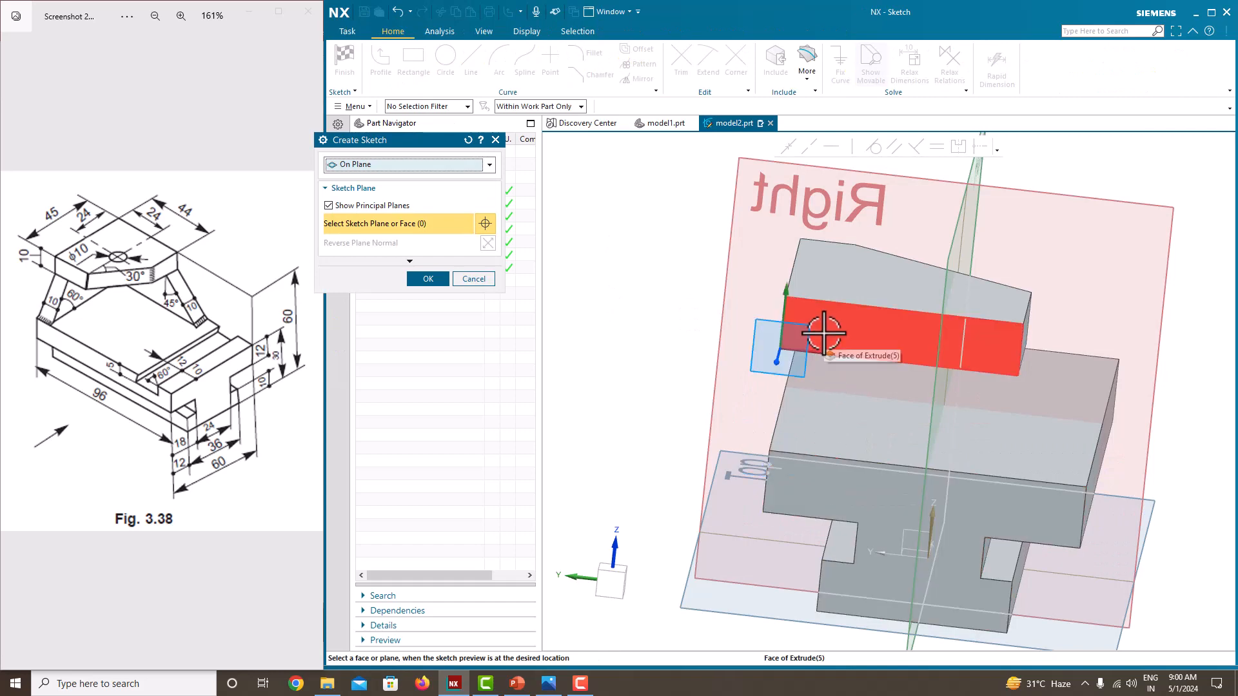
{"action": "left_click", "coordinate": [823, 333]}
{"action": "left_click", "coordinate": [431, 282]}
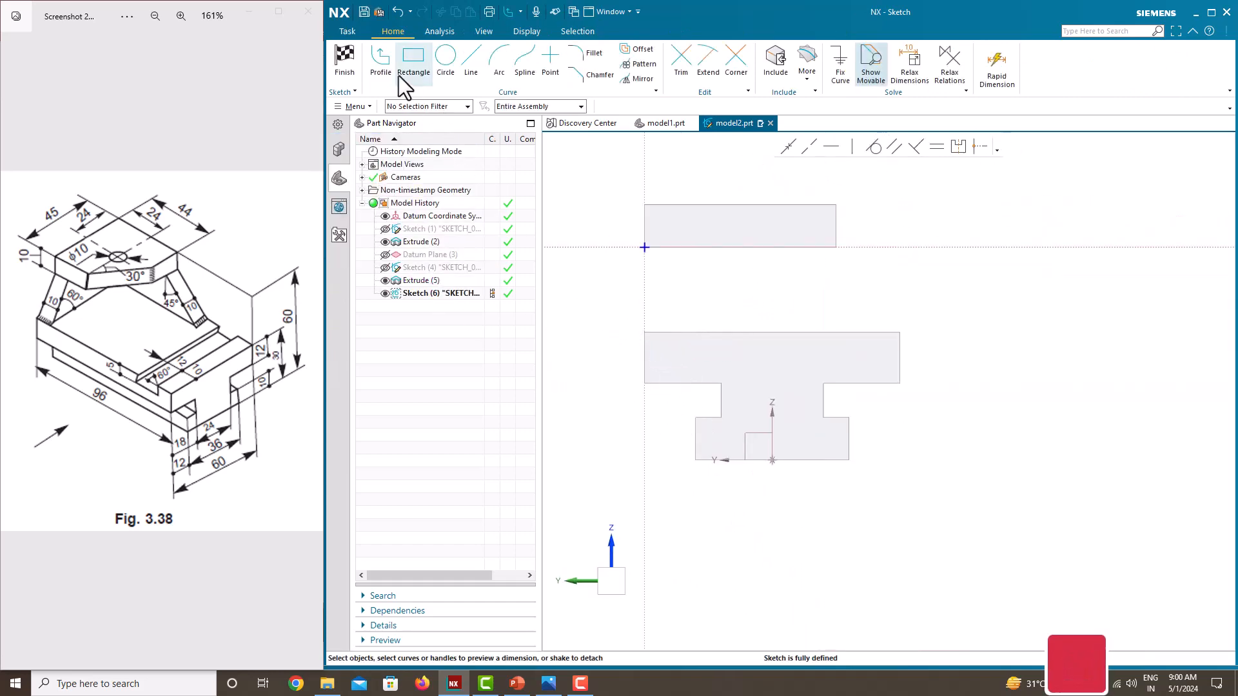
Step: Sketch a closed four-sided profile between the top plate's underside and the base's top, vertical on the flush side and slanted opposite
{"action": "left_click", "coordinate": [388, 68]}
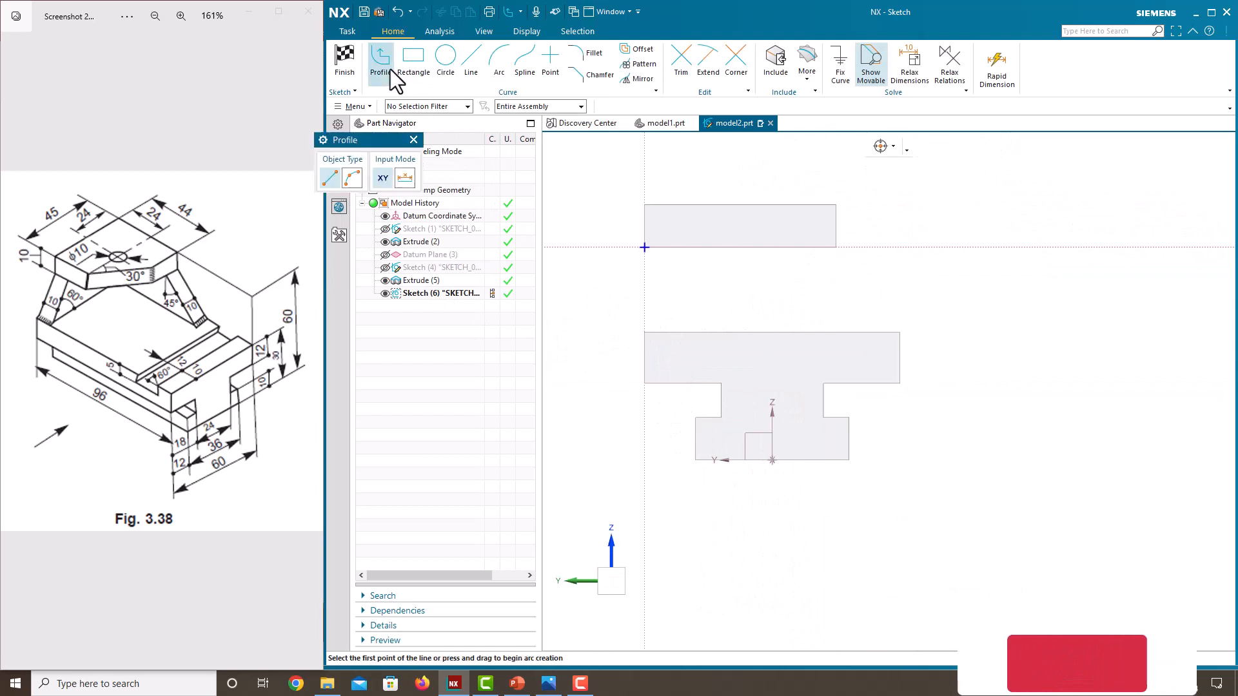
{"action": "left_click", "coordinate": [643, 247]}
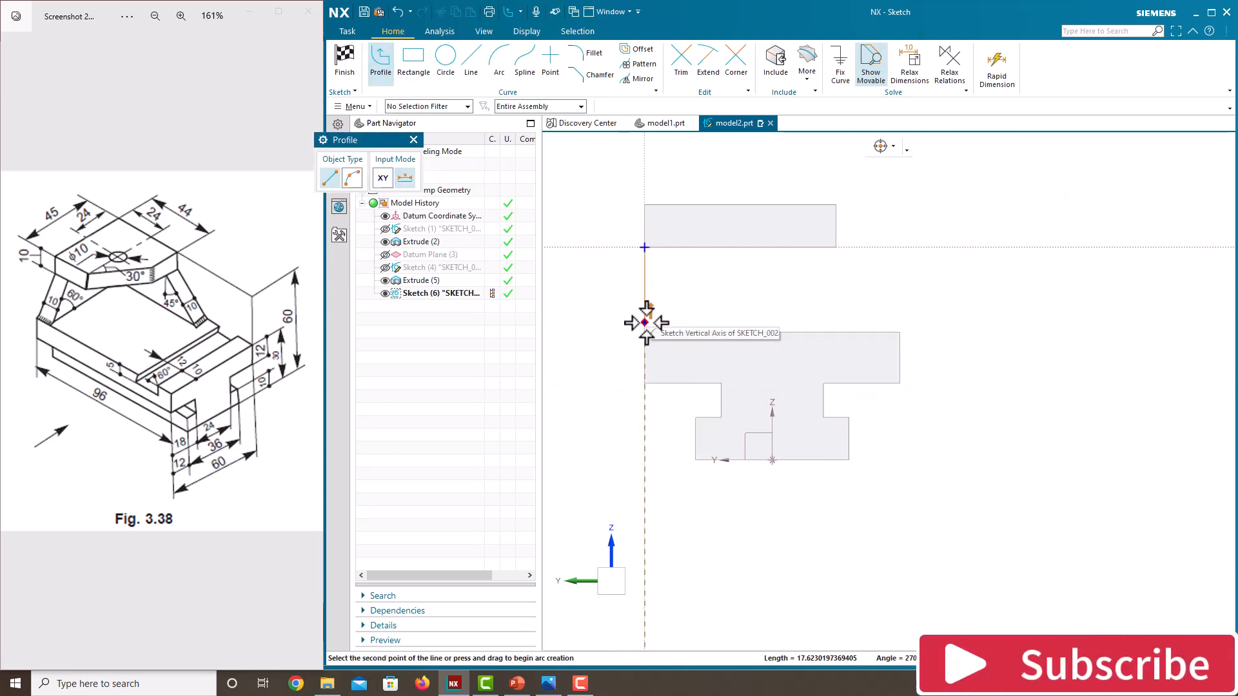
{"action": "scroll", "coordinate": [644, 332], "scroll_direction": "up", "scroll_amount": 3}
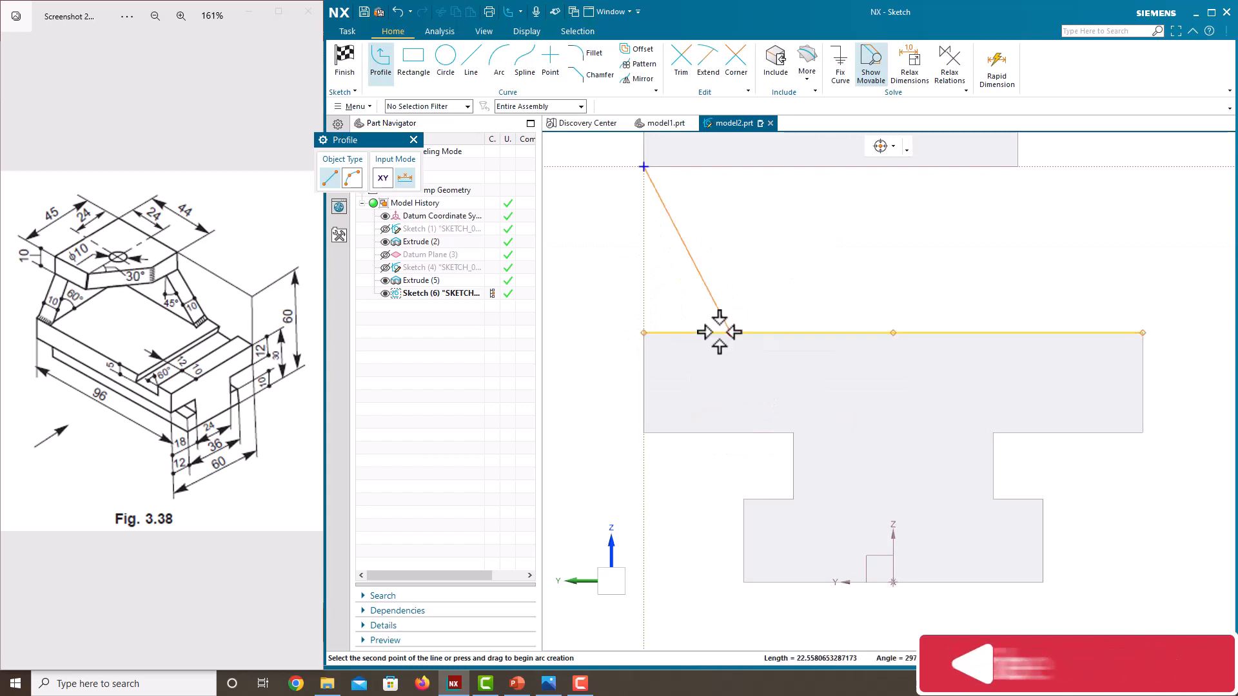
{"action": "left_click", "coordinate": [642, 332]}
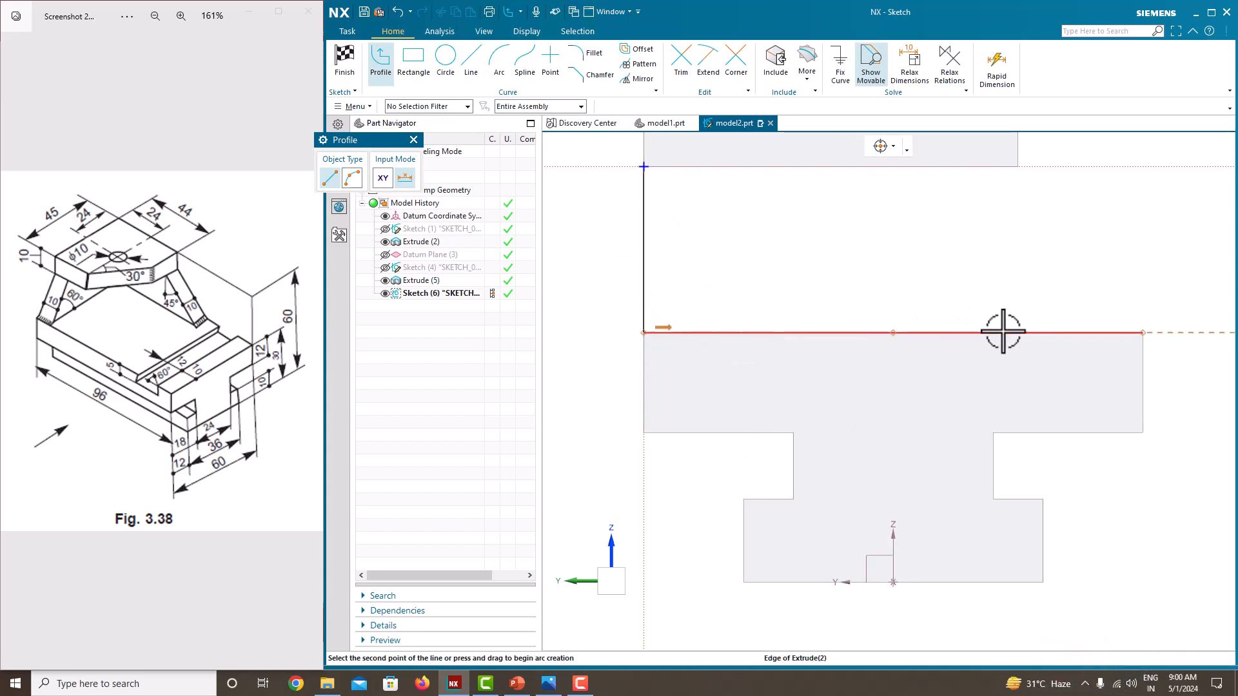
{"action": "scroll", "coordinate": [1003, 331], "scroll_direction": "down", "scroll_amount": 1}
{"action": "left_click", "coordinate": [1081, 332]}
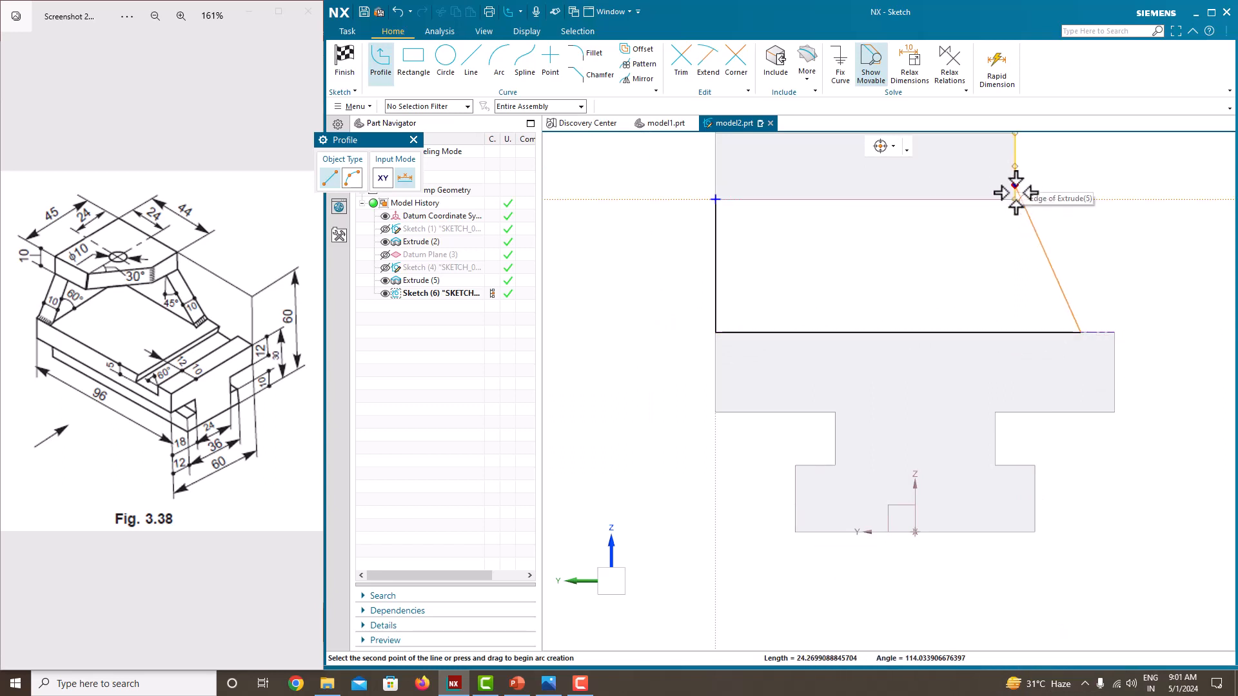
{"action": "scroll", "coordinate": [1012, 193], "scroll_direction": "up", "scroll_amount": 3}
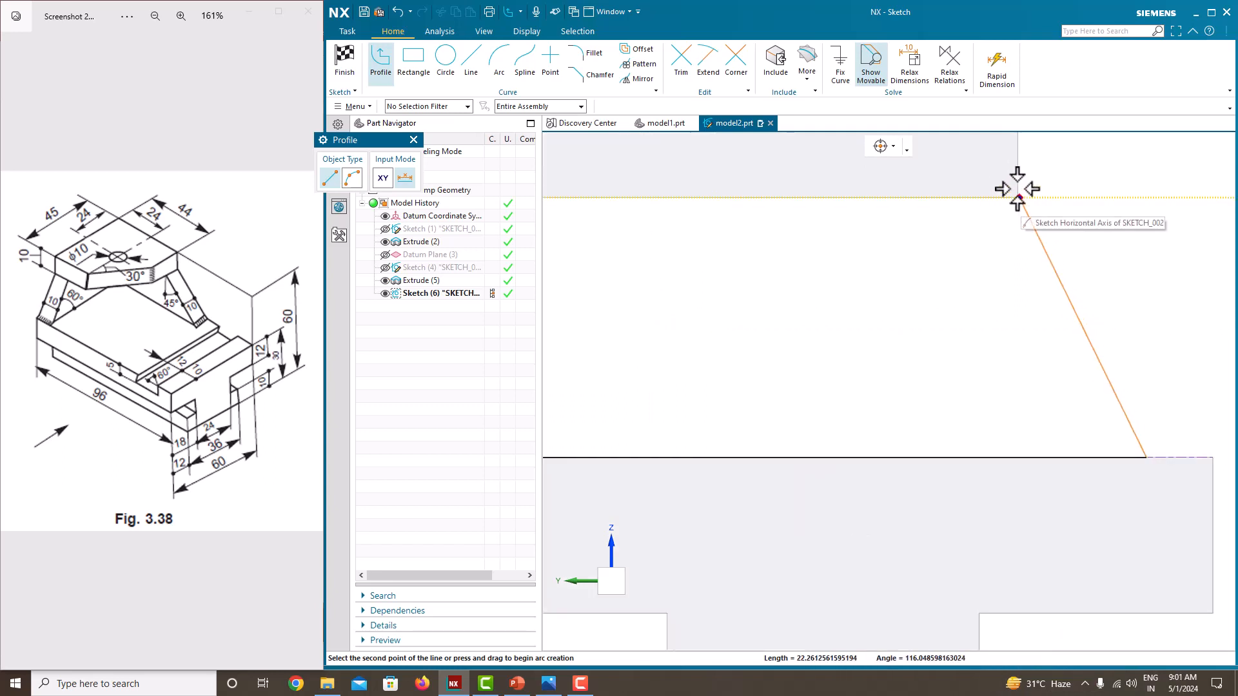
{"action": "left_click", "coordinate": [1019, 197]}
{"action": "scroll", "coordinate": [674, 197], "scroll_direction": "down", "scroll_amount": 3}
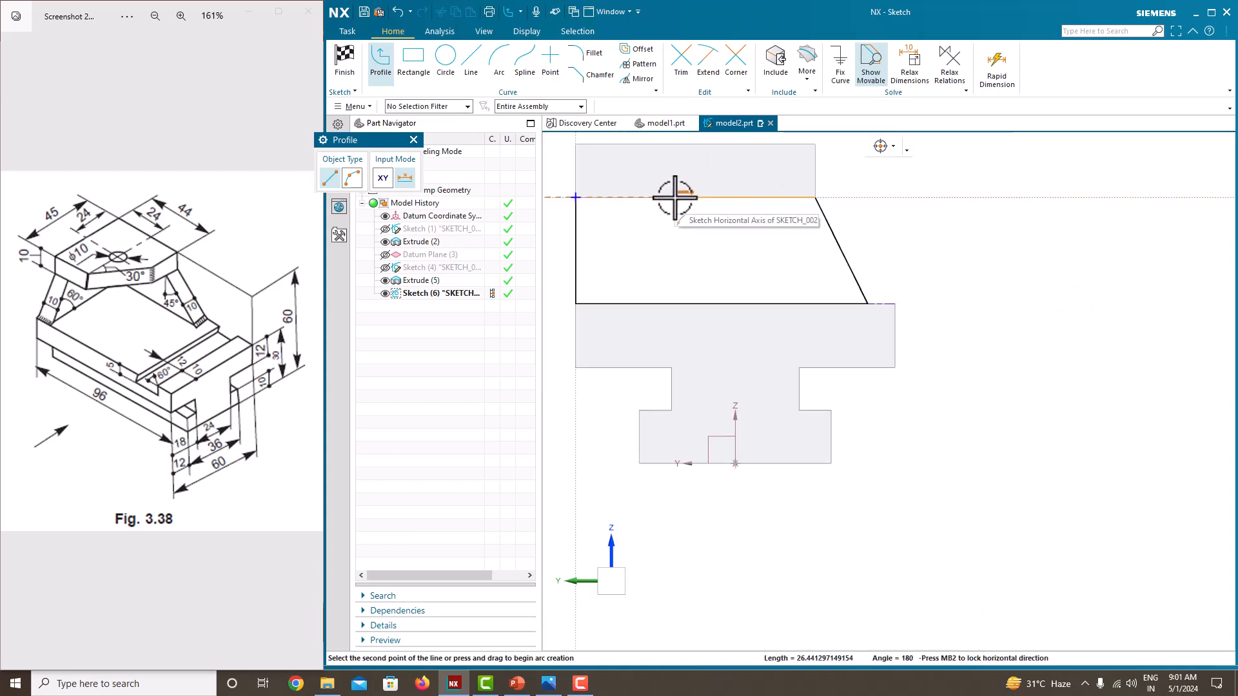
{"action": "left_click", "coordinate": [575, 198]}
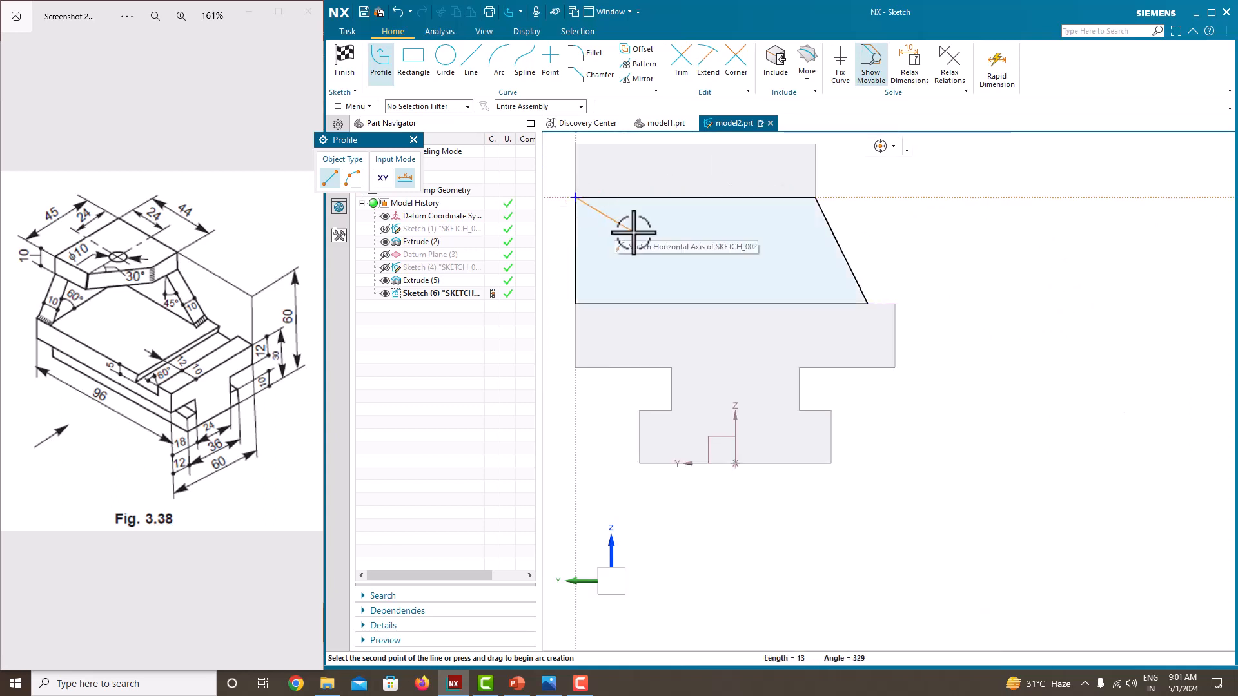
{"action": "key", "text": "Escape"}
{"action": "key", "text": "Escape"}
{"action": "scroll", "coordinate": [864, 256], "scroll_direction": "down", "scroll_amount": 5}
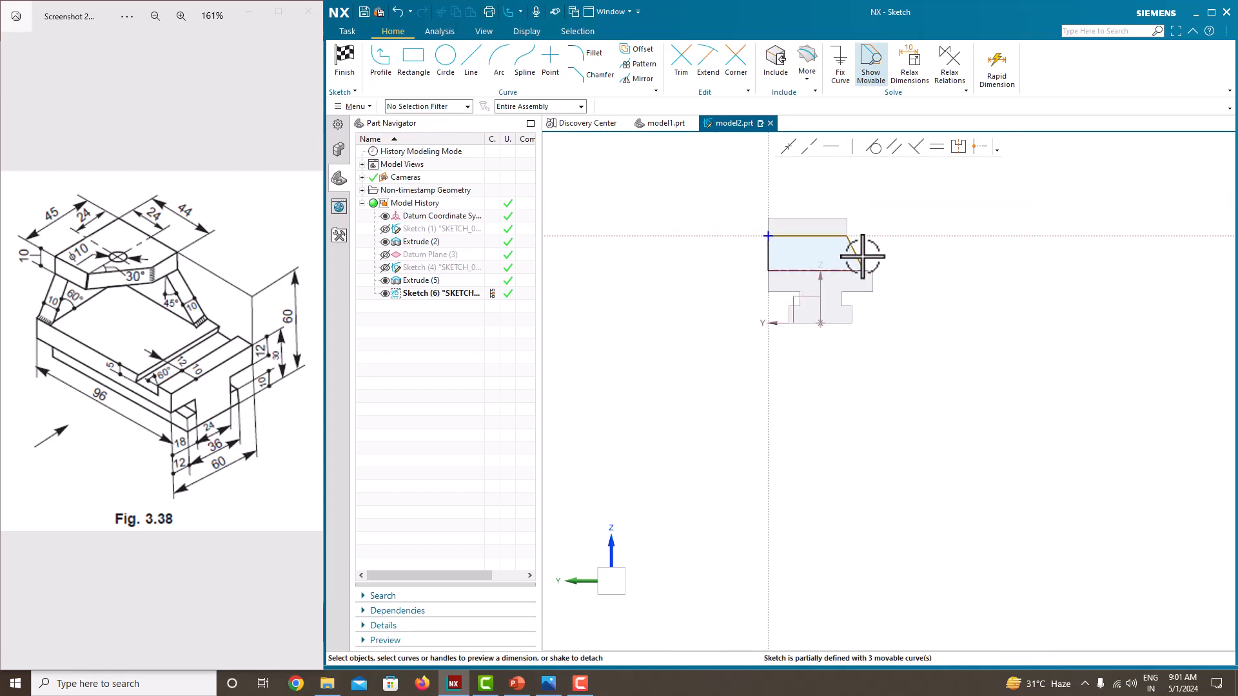
Step: Dimension the support profile's upper horizontal edge to 45 mm
{"action": "scroll", "coordinate": [807, 238], "scroll_direction": "up", "scroll_amount": 3}
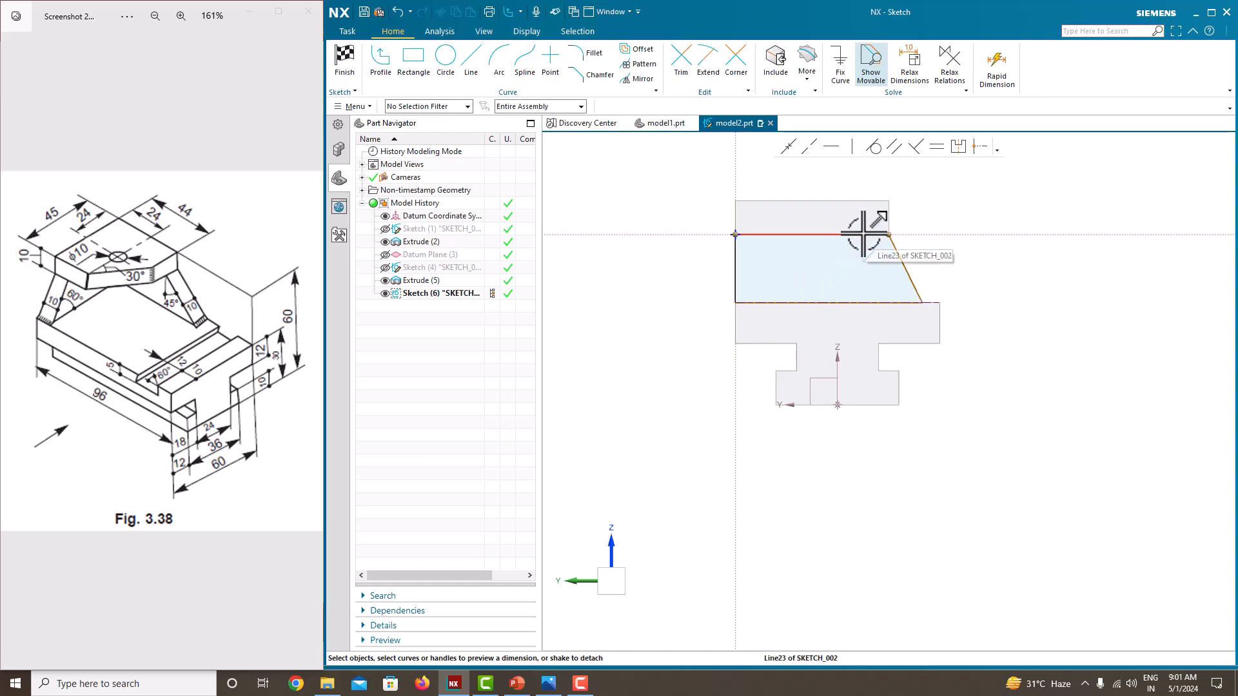
{"action": "scroll", "coordinate": [886, 235], "scroll_direction": "up", "scroll_amount": 4}
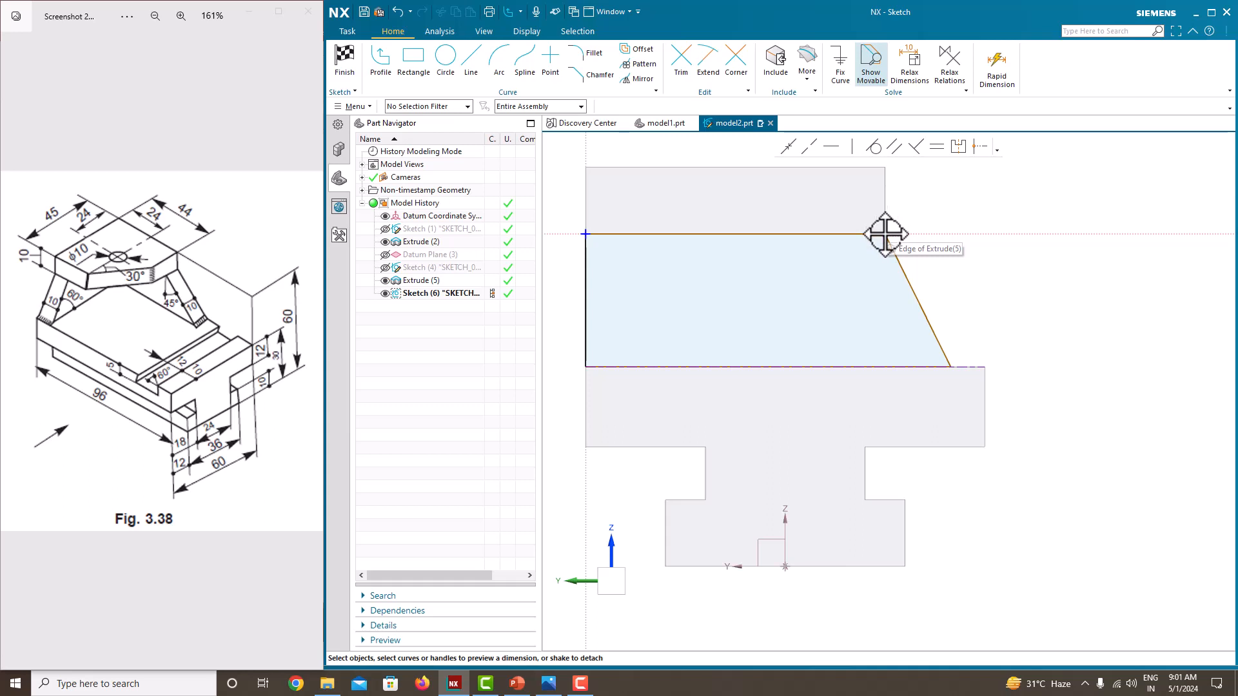
{"action": "scroll", "coordinate": [838, 248], "scroll_direction": "down", "scroll_amount": 2}
{"action": "left_click", "coordinate": [806, 238]}
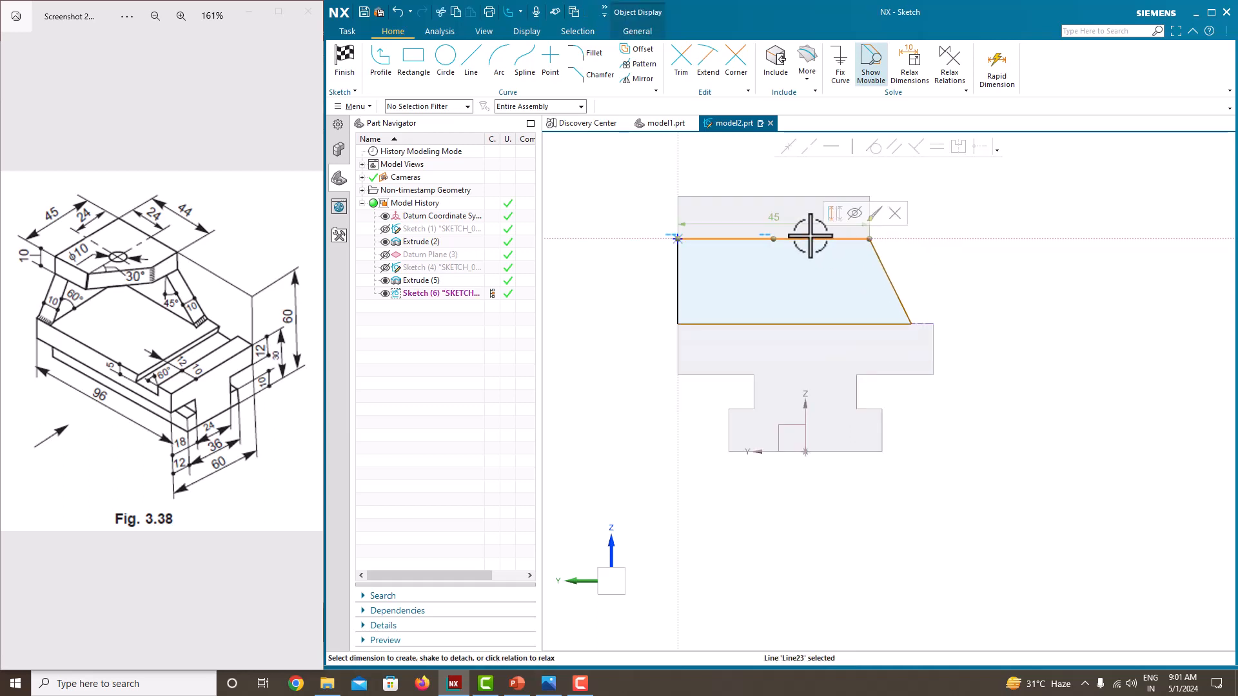
{"action": "double_click", "coordinate": [780, 216]}
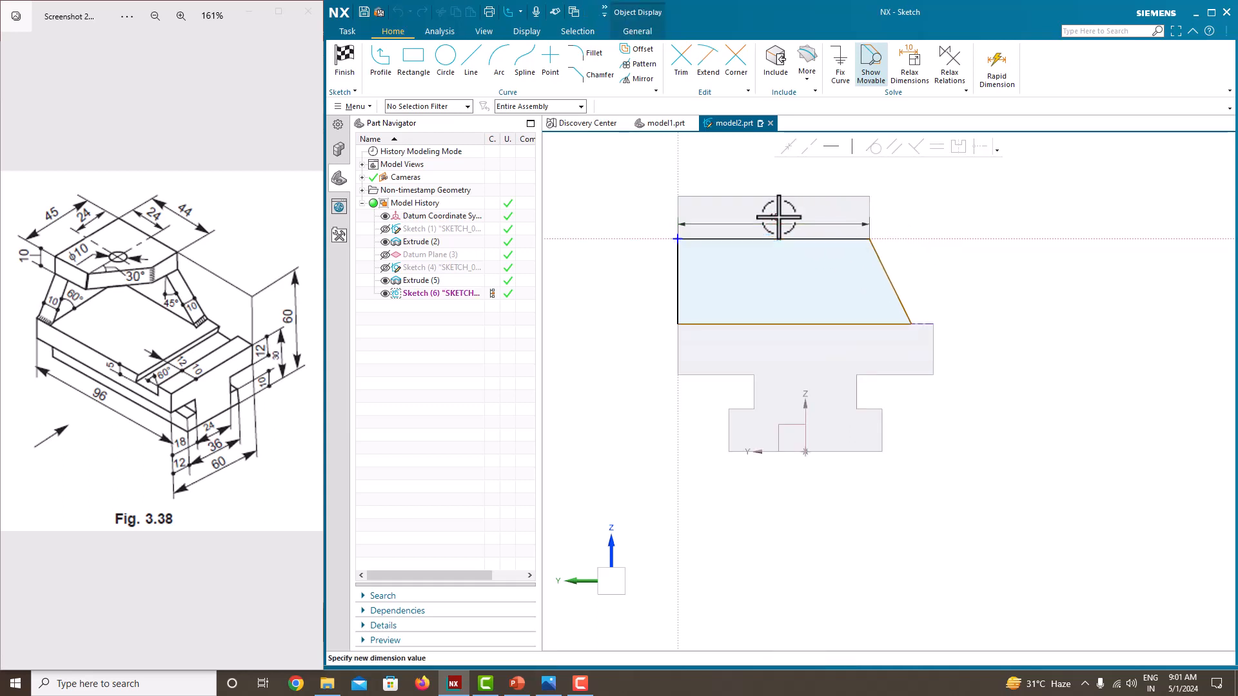
{"action": "left_click", "coordinate": [1065, 202]}
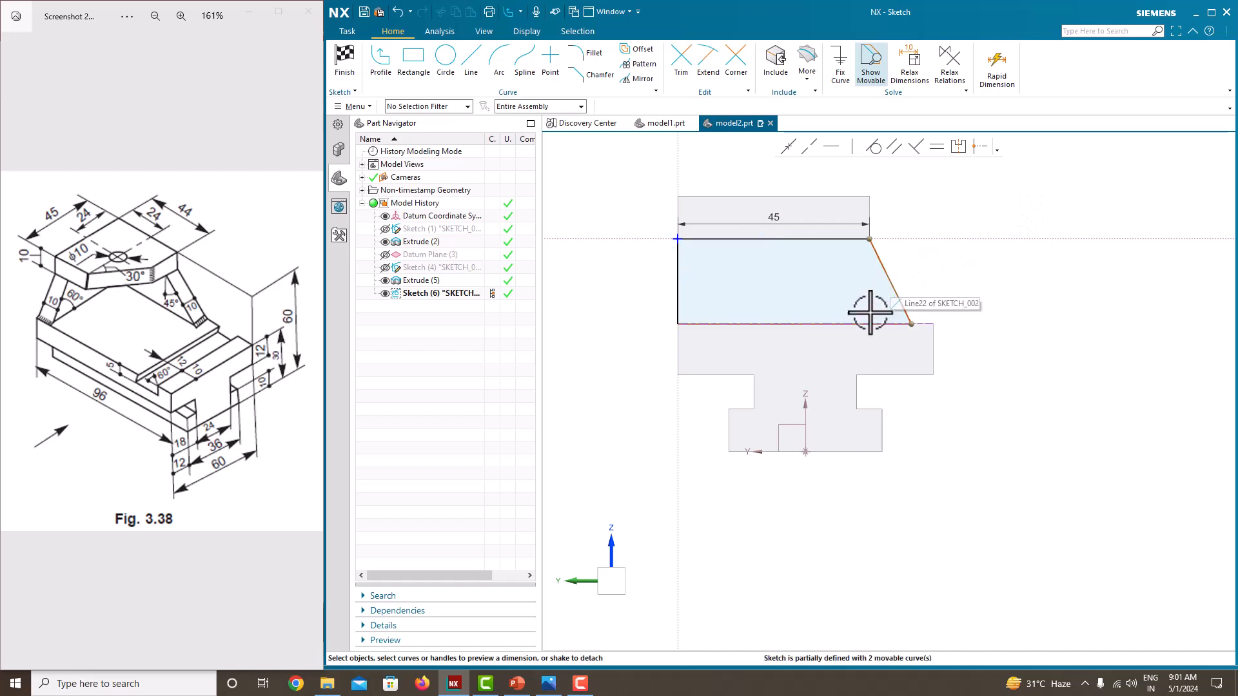
Step: Dimension the slanted edge at 60° to the support profile's bottom edge
{"action": "left_click", "coordinate": [887, 281]}
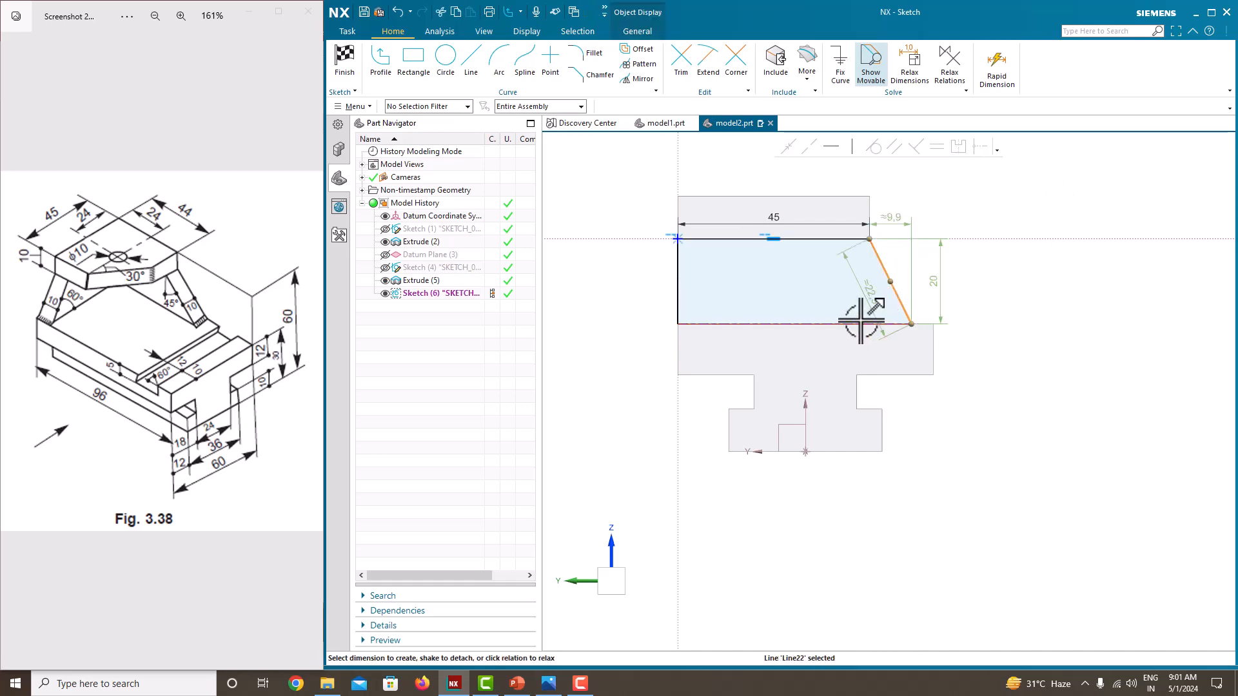
{"action": "left_click", "coordinate": [861, 323]}
{"action": "left_click", "coordinate": [872, 303]}
{"action": "type", "text": "6"}
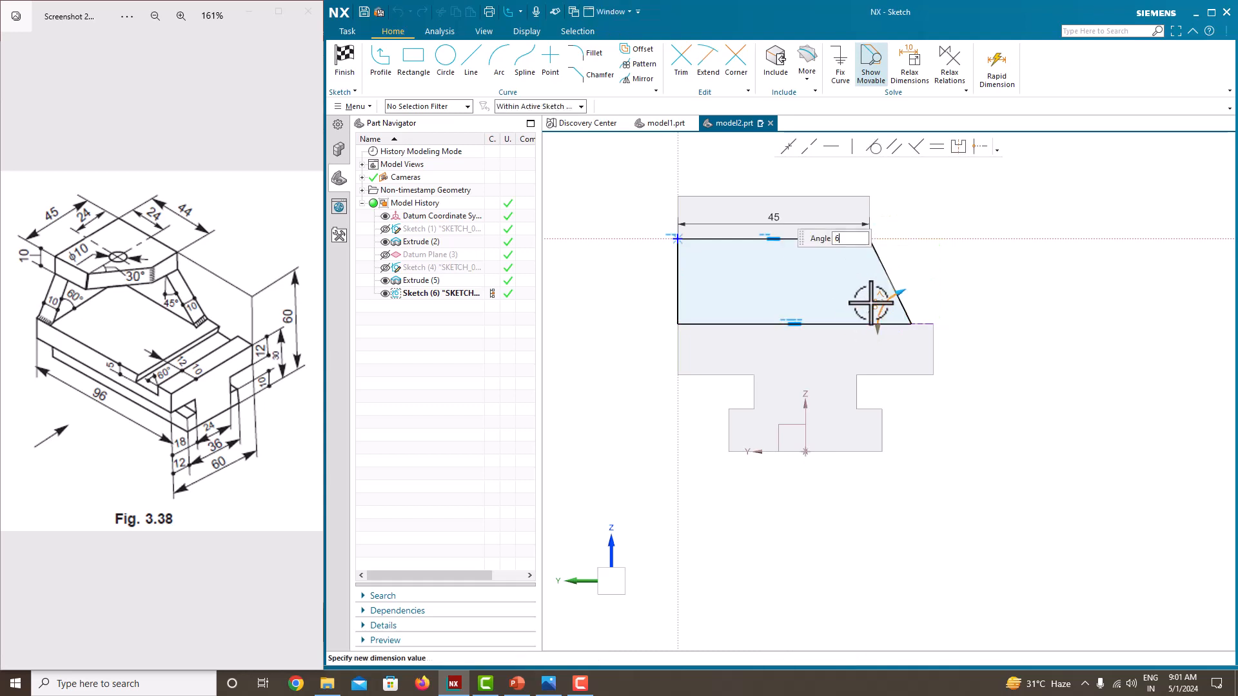
{"action": "type", "text": "0"}
{"action": "key", "text": "Return"}
{"action": "left_click", "coordinate": [984, 283]}
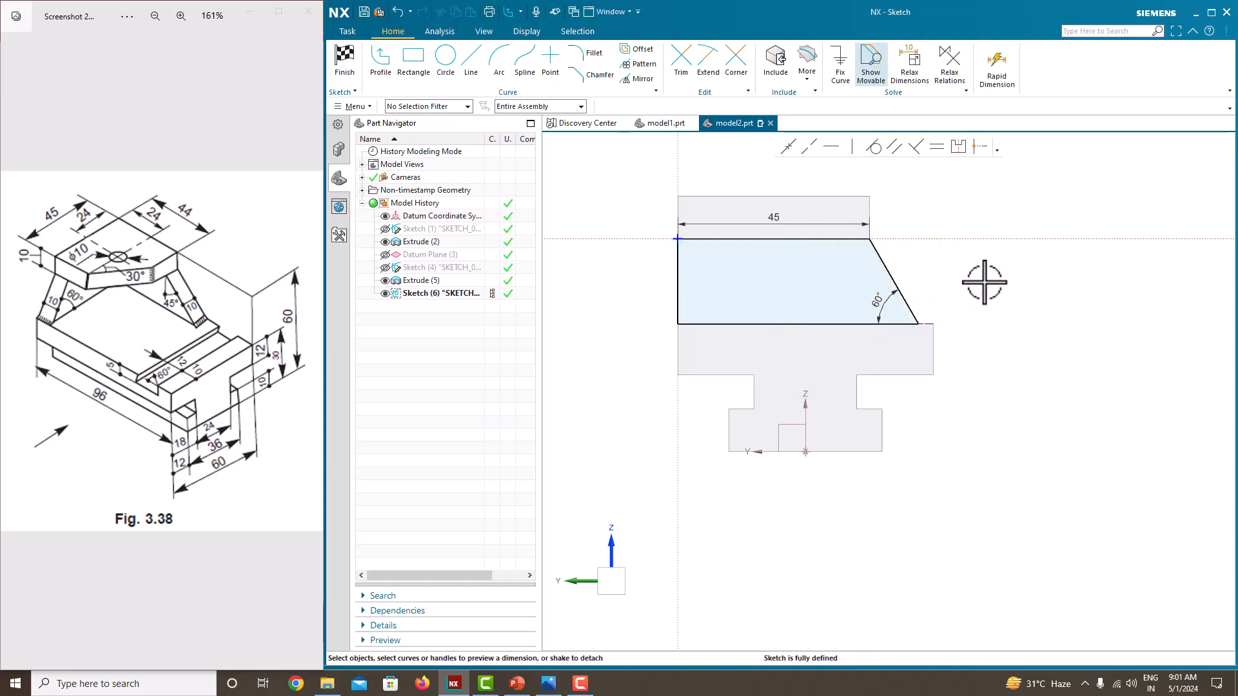
Step: Finish the support sketch and set up a 10 mm extrusion of its profile inward along the base, beneath the top plate
{"action": "right_click", "coordinate": [916, 284]}
{"action": "left_click", "coordinate": [970, 284]}
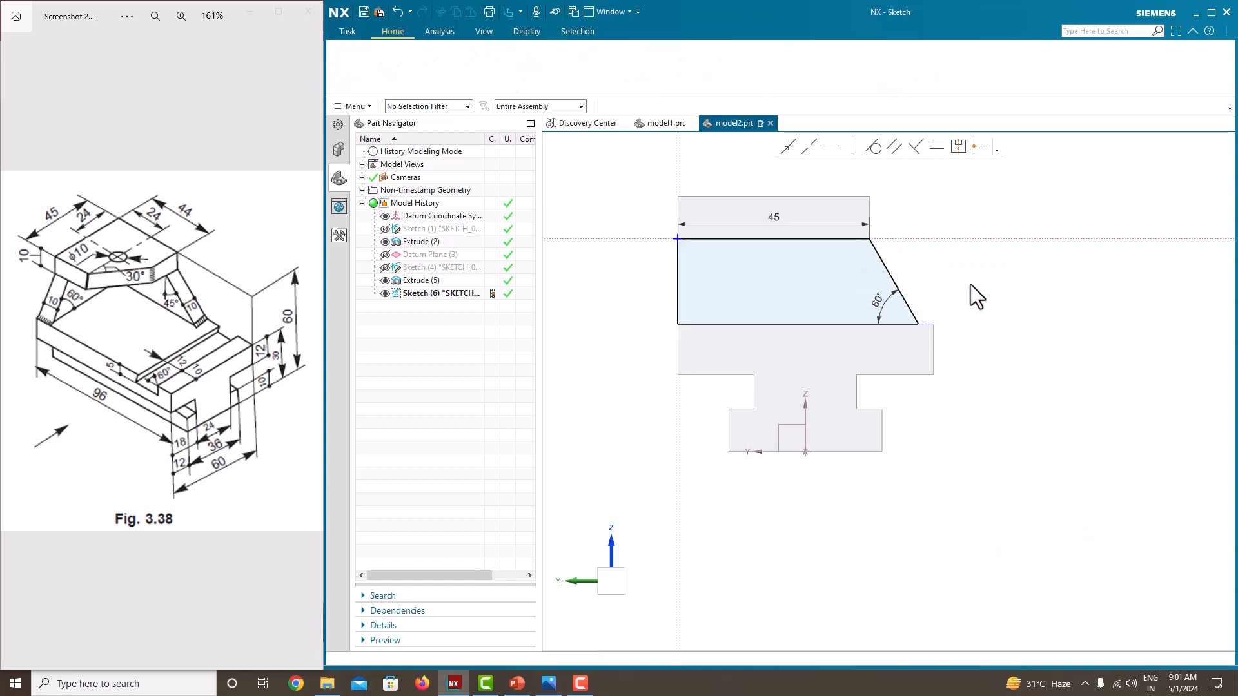
{"action": "left_click", "coordinate": [416, 64]}
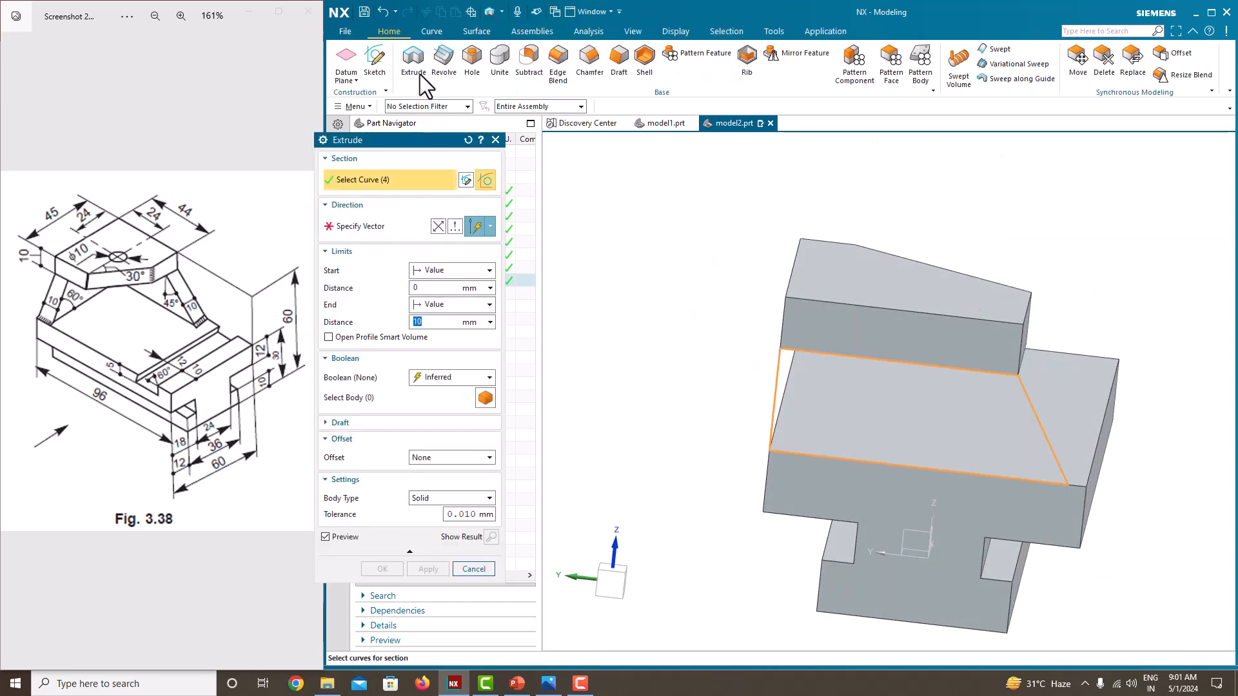
{"action": "middle_click_drag", "start_coordinate": [959, 434], "coordinate": [765, 415]}
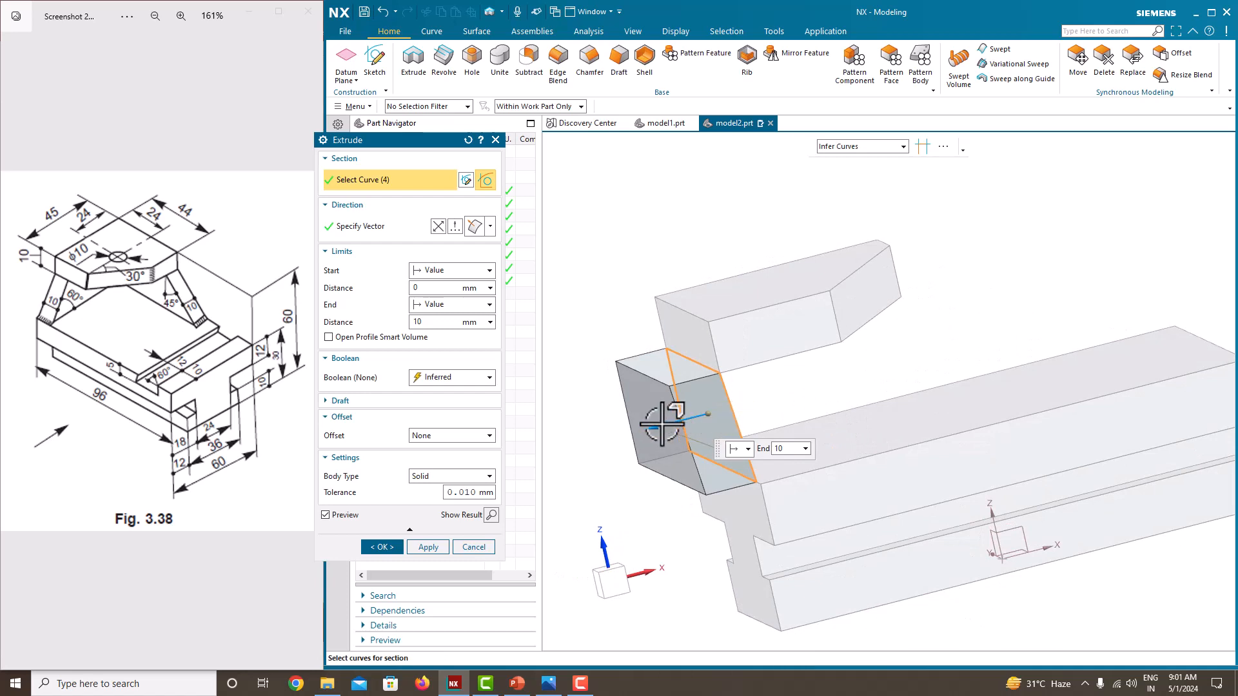
{"action": "left_click_drag", "start_coordinate": [696, 416], "coordinate": [829, 371]}
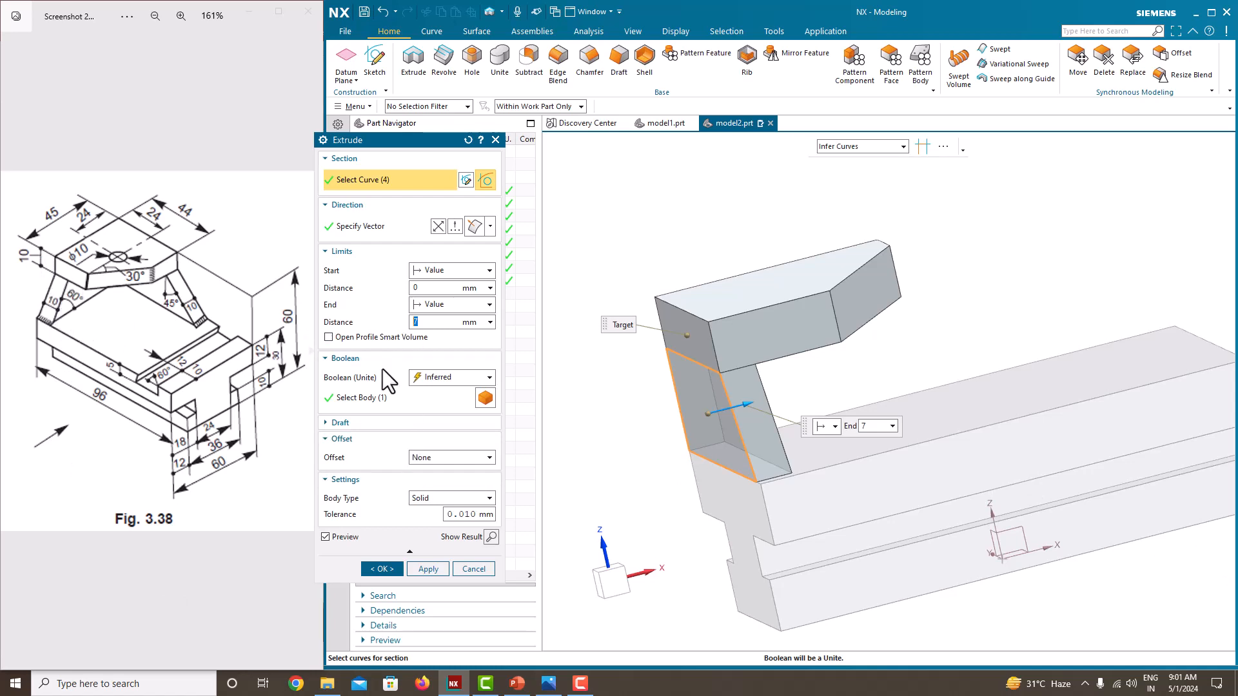
{"action": "type", "text": "0"}
{"action": "key", "text": "Return"}
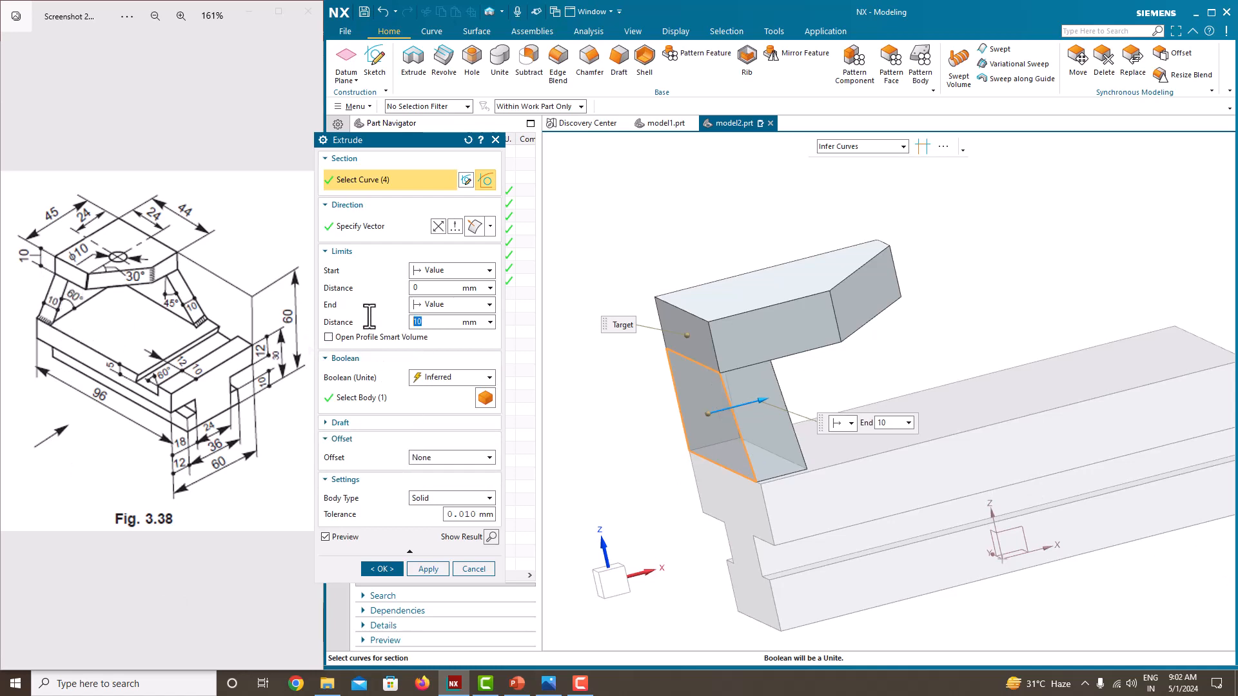
Step: Keep the top plate as the body to unite with and create the support extrusion
{"action": "middle_click_drag", "start_coordinate": [748, 390], "coordinate": [820, 404]}
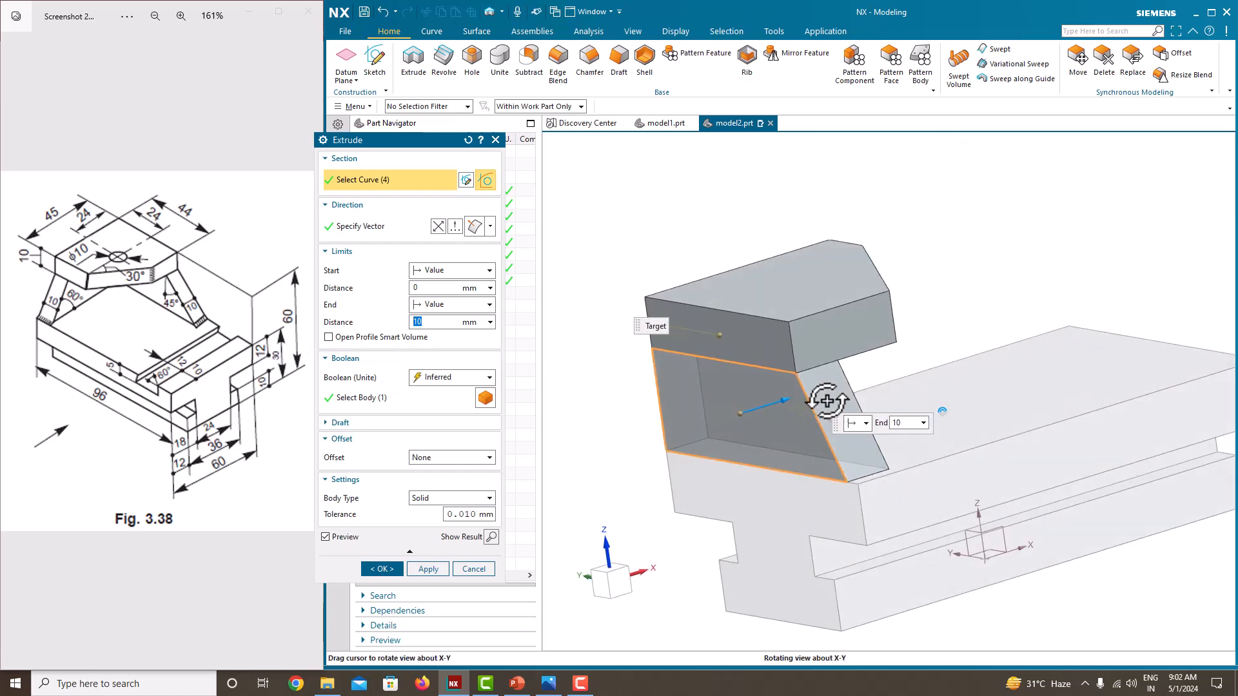
{"action": "left_click", "coordinate": [386, 398]}
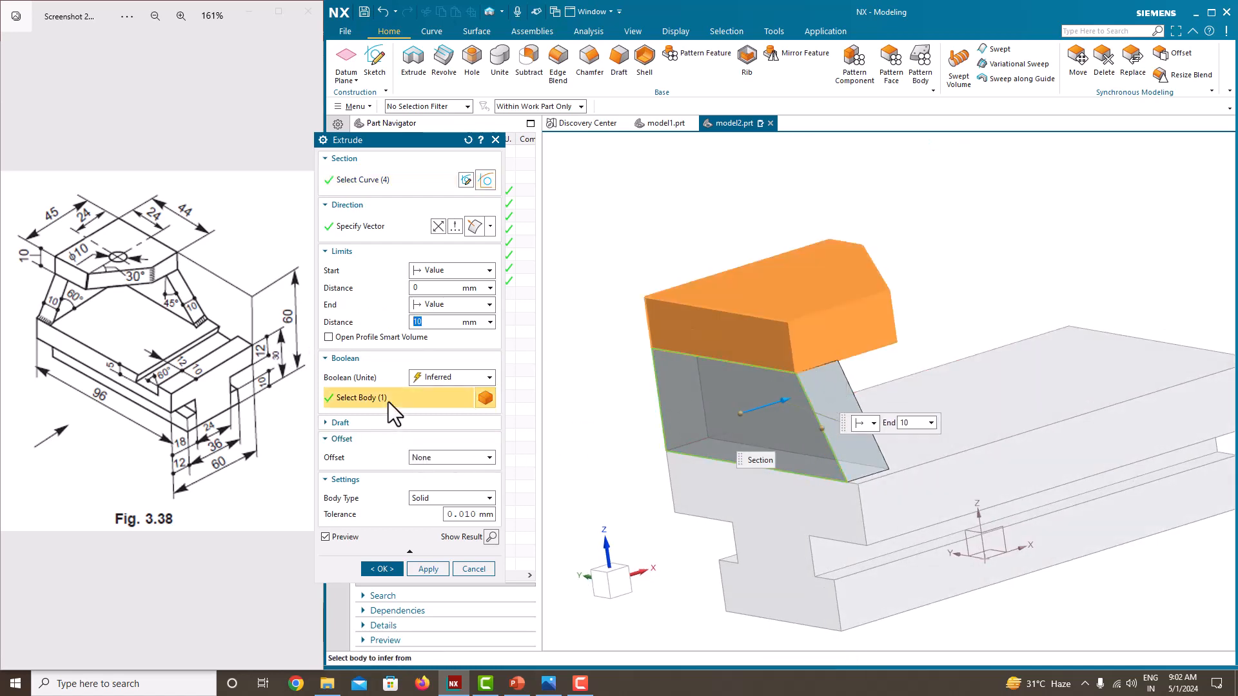
{"action": "left_click", "coordinate": [879, 505]}
{"action": "left_click", "coordinate": [765, 310]}
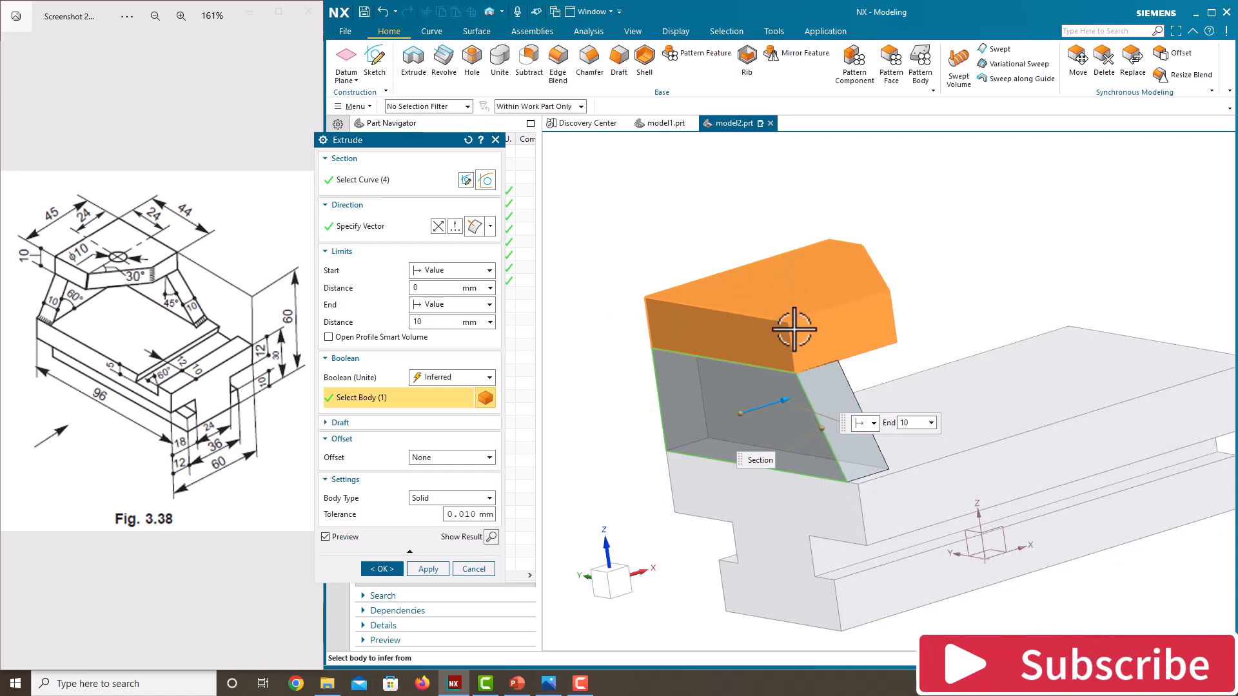
{"action": "left_click", "coordinate": [389, 569]}
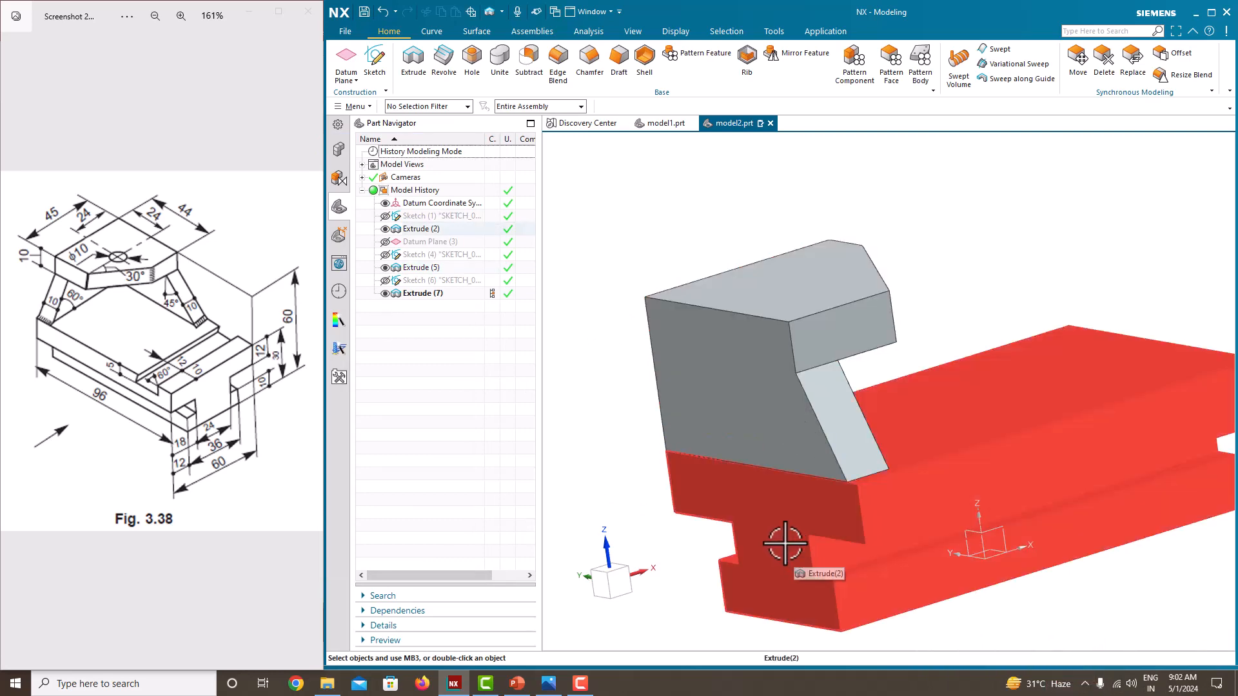
Step: Unite the base with the combined top plate and support, using the plate and support body as the target
{"action": "scroll", "coordinate": [765, 491], "scroll_direction": "up", "scroll_amount": 3}
{"action": "scroll", "coordinate": [926, 461], "scroll_direction": "up", "scroll_amount": 4}
{"action": "scroll", "coordinate": [925, 461], "scroll_direction": "down", "scroll_amount": 9}
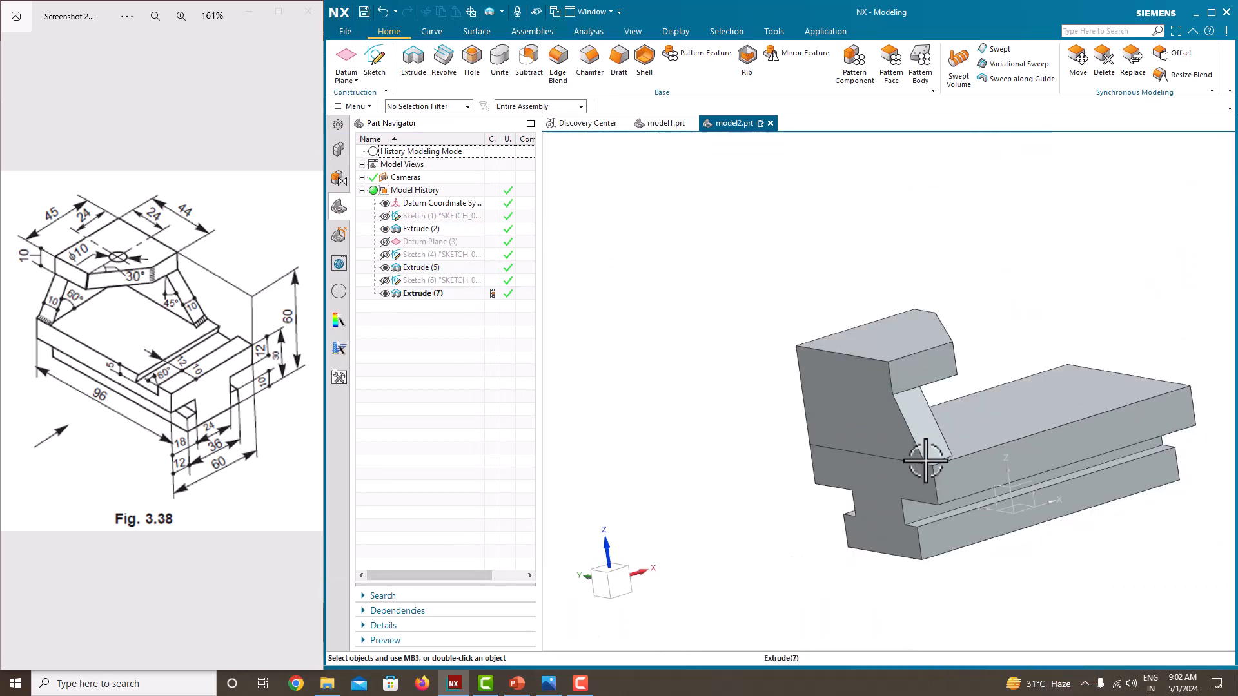
{"action": "left_click", "coordinate": [500, 73]}
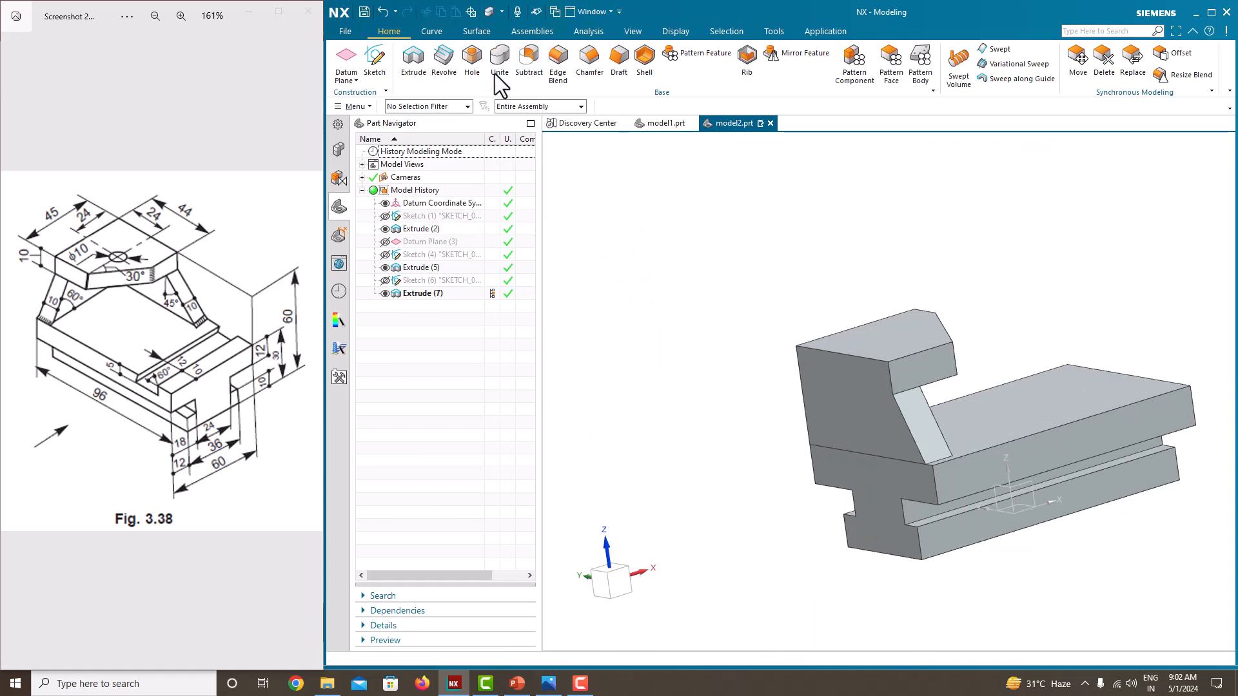
{"action": "left_click", "coordinate": [874, 365]}
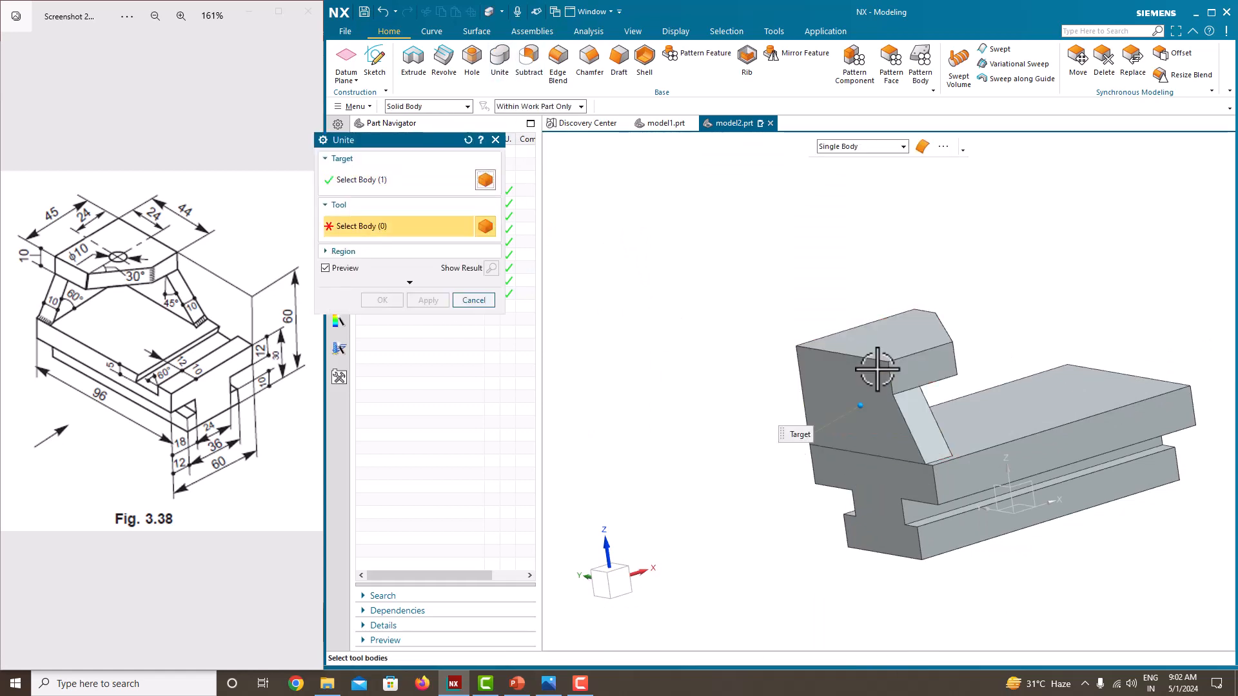
{"action": "left_click", "coordinate": [888, 478]}
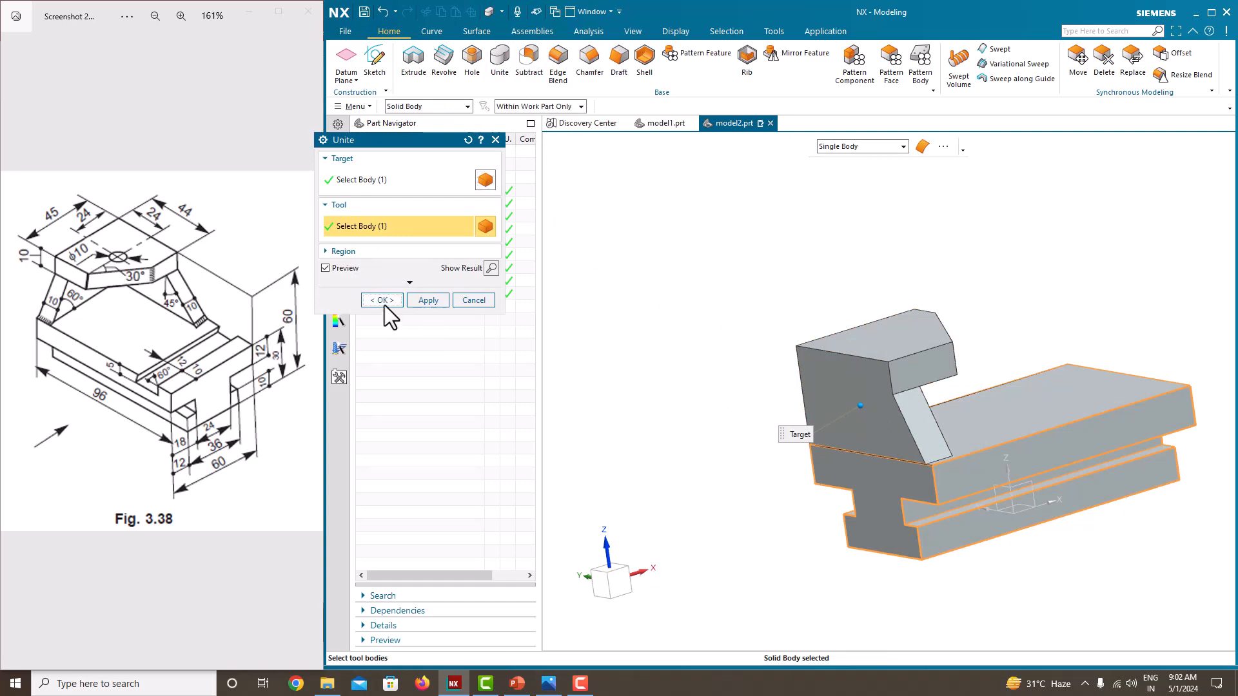
{"action": "left_click", "coordinate": [383, 302]}
Step: Start a sketch on the base's long side face that is flush with the top plate, and activate the Profile tool
{"action": "middle_click_drag", "start_coordinate": [724, 340], "coordinate": [823, 353]}
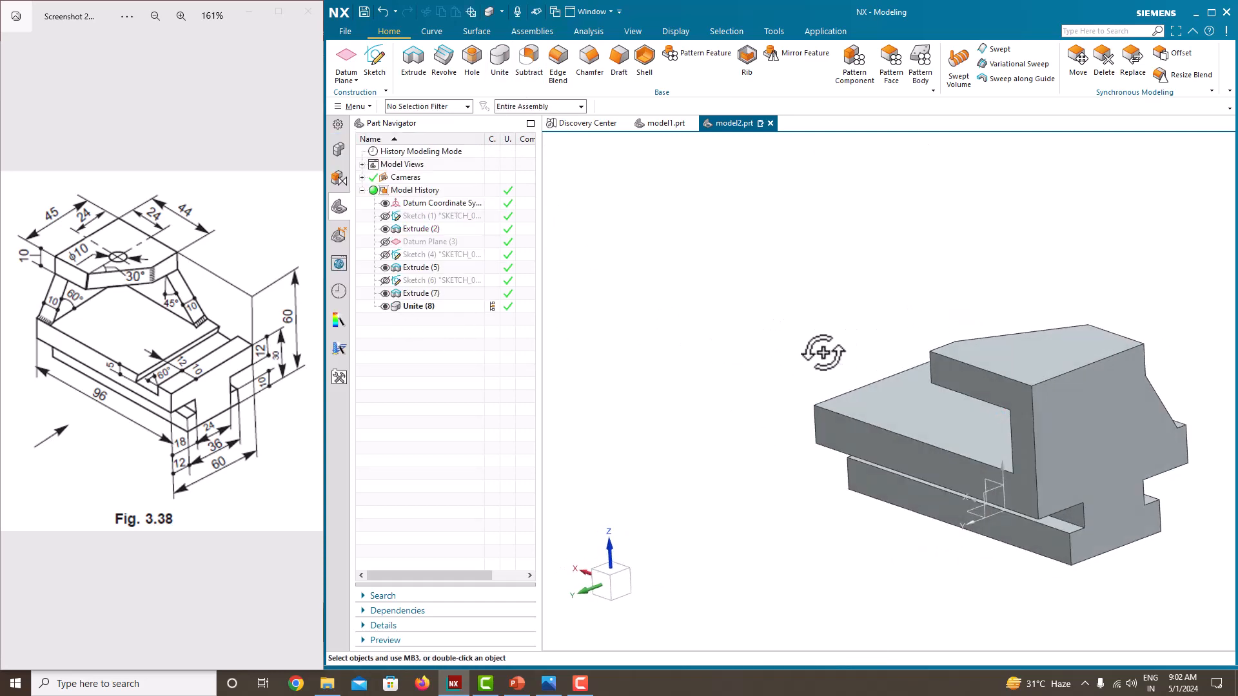
{"action": "middle_click_drag", "start_coordinate": [690, 276], "coordinate": [744, 279]}
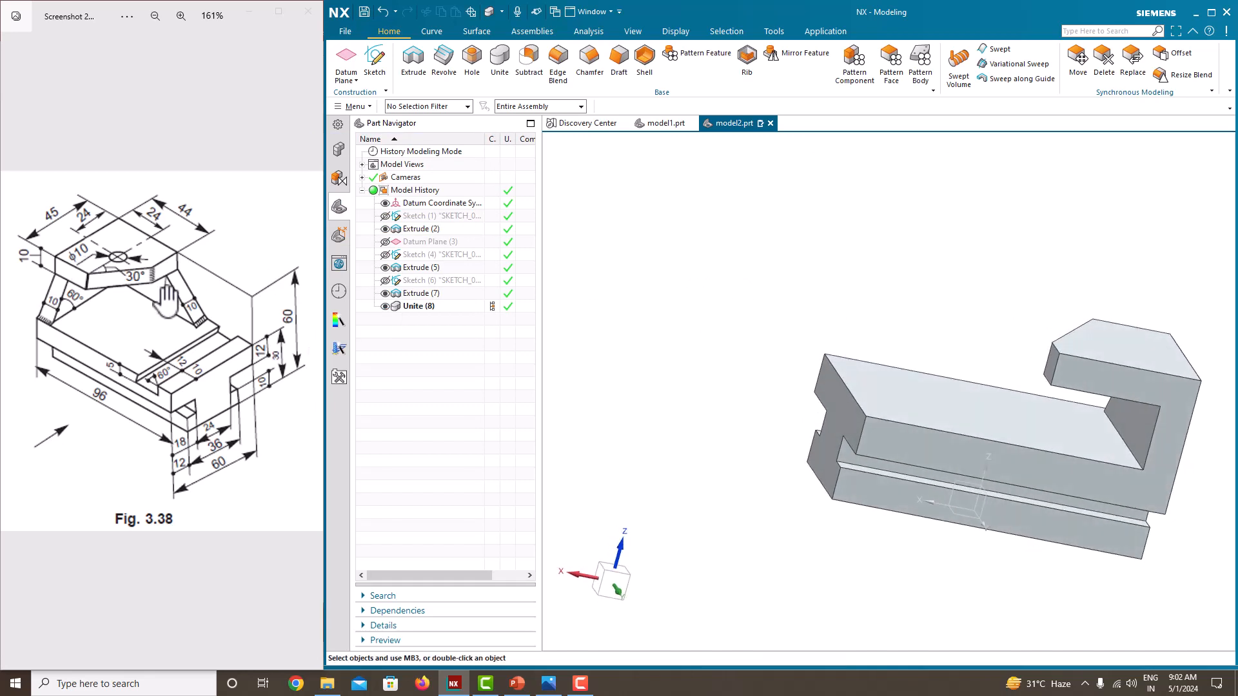
{"action": "left_click", "coordinate": [385, 68]}
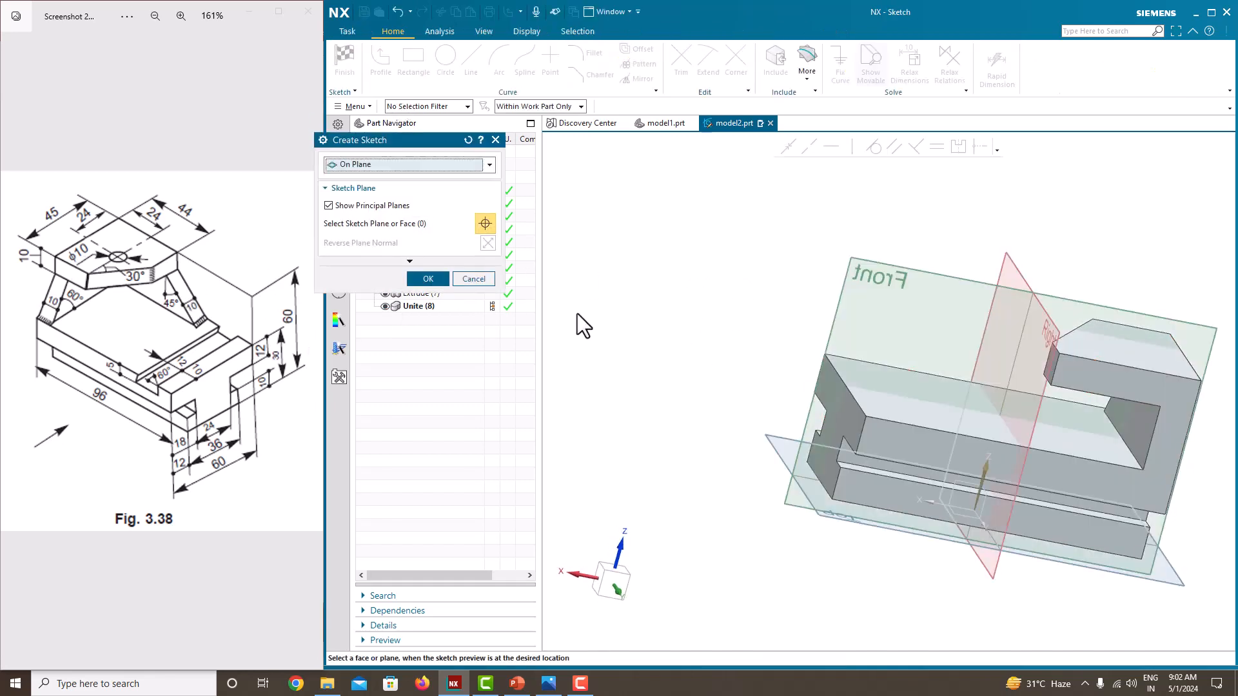
{"action": "left_click", "coordinate": [1069, 473]}
{"action": "left_click", "coordinate": [425, 279]}
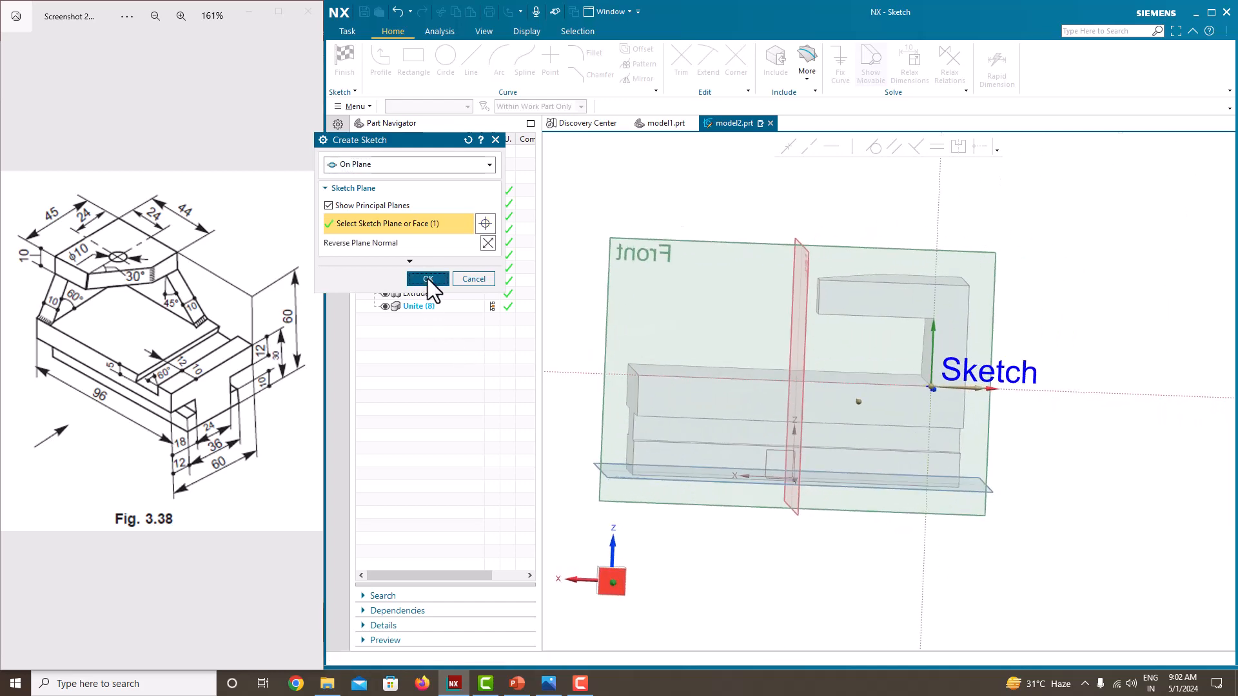
{"action": "left_click", "coordinate": [380, 61]}
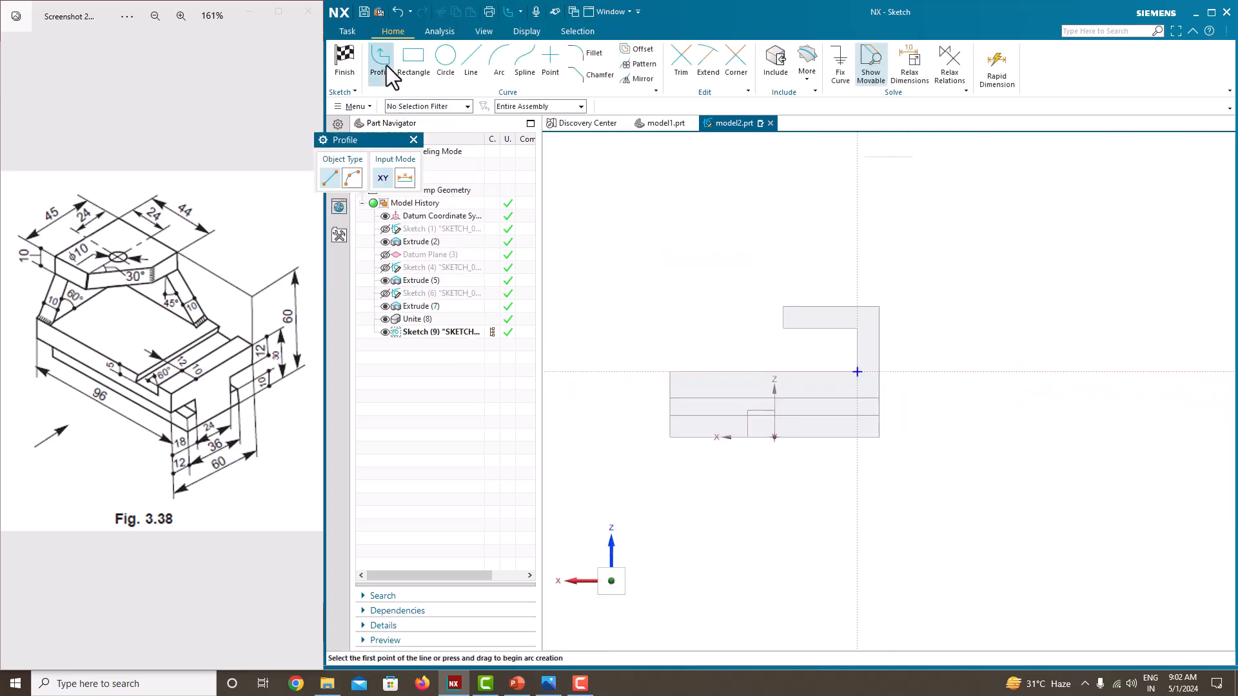
Step: Sketch a closed four-sided profile between the top plate's lower edge and the base's upper edge, with a sloping side about 42 mm long
{"action": "scroll", "coordinate": [803, 310], "scroll_direction": "up", "scroll_amount": 2}
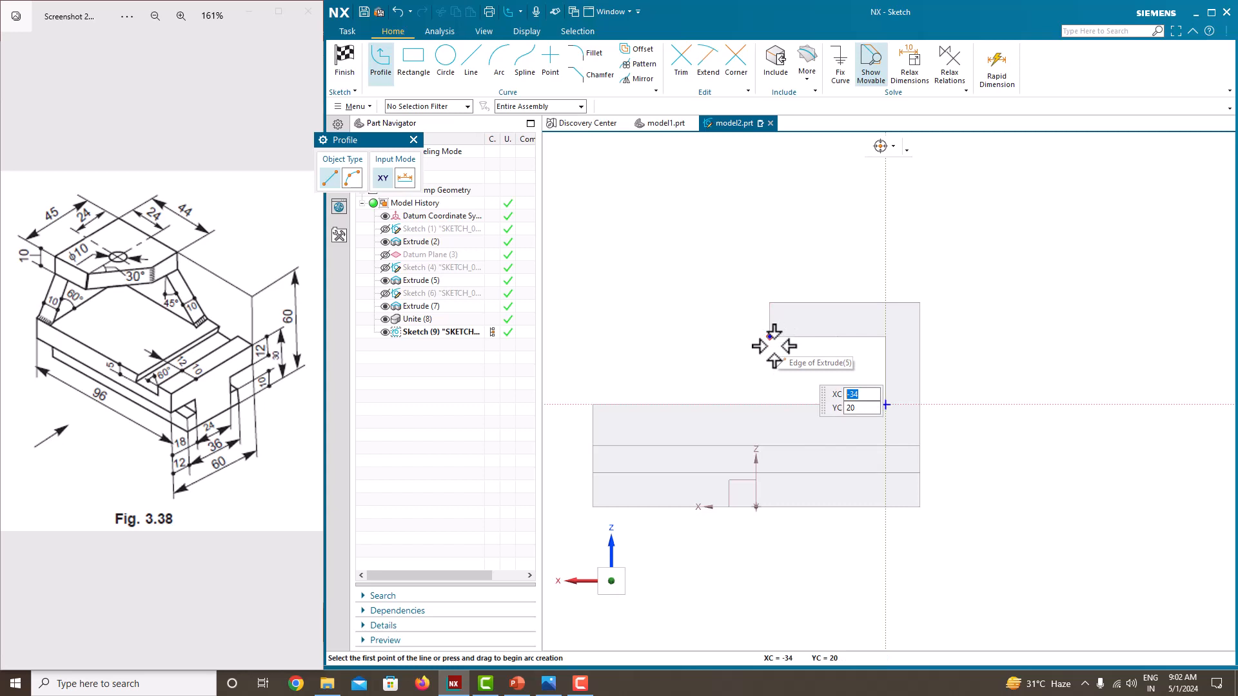
{"action": "scroll", "coordinate": [768, 393], "scroll_direction": "up", "scroll_amount": 3}
{"action": "left_click", "coordinate": [768, 284]}
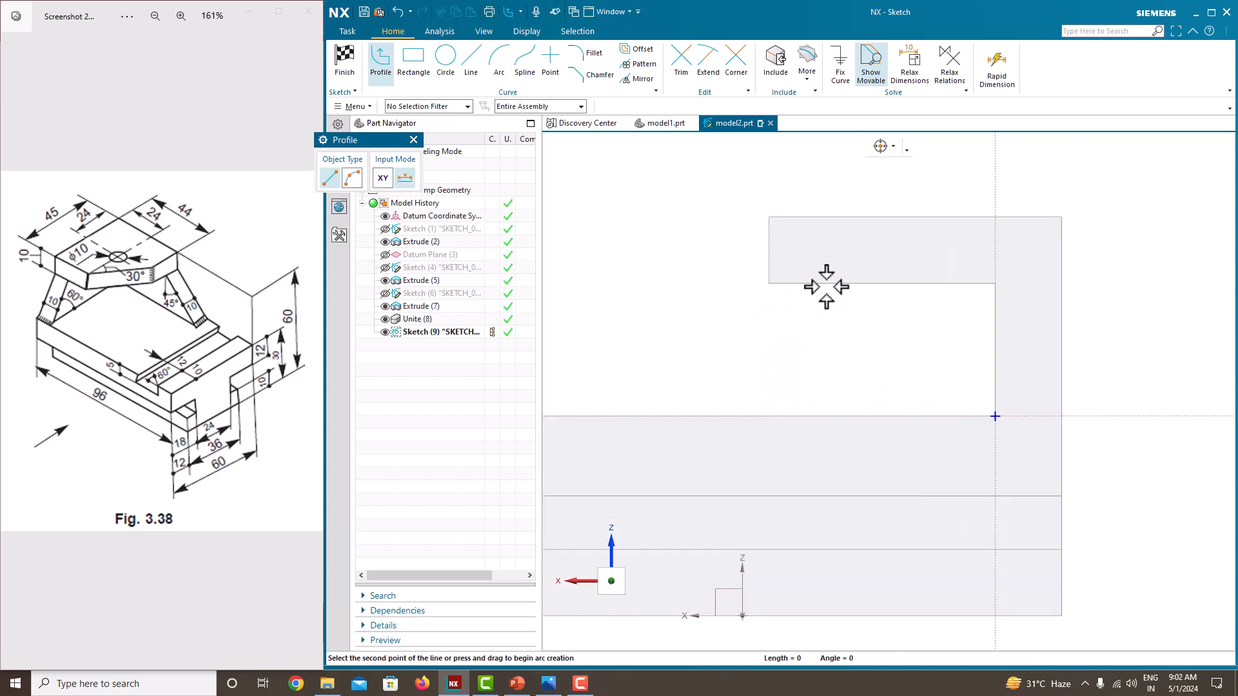
{"action": "left_click", "coordinate": [1062, 282]}
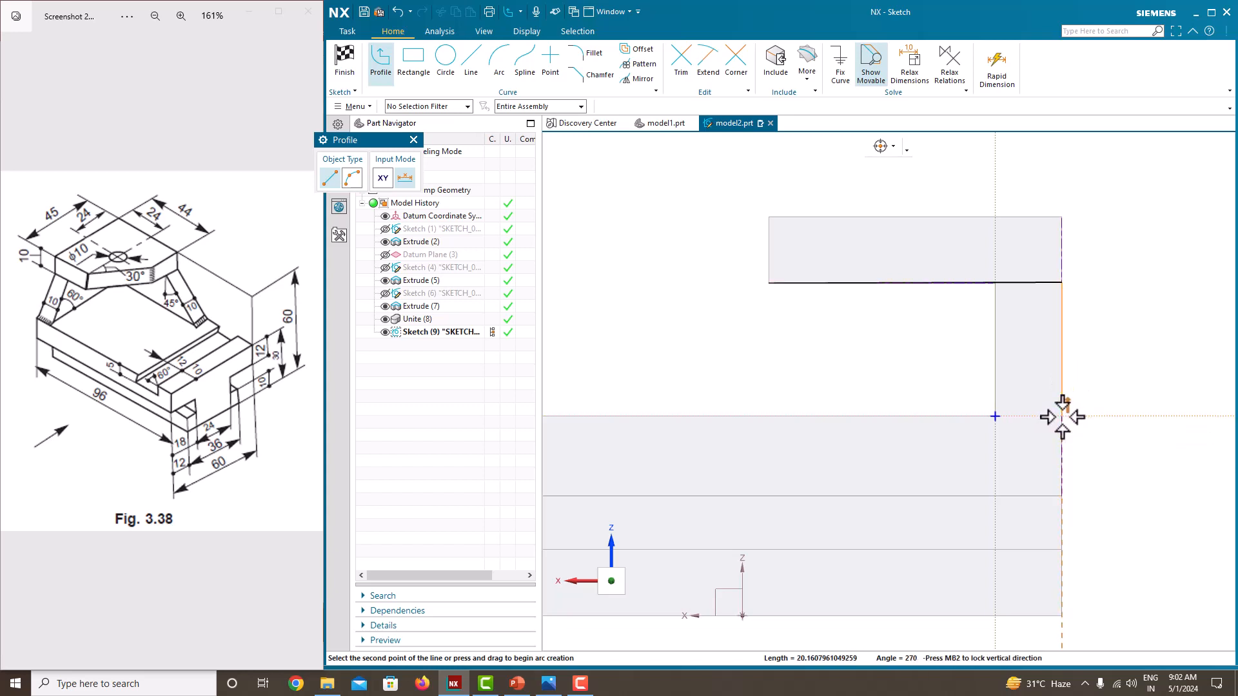
{"action": "left_click", "coordinate": [1063, 416]}
{"action": "scroll", "coordinate": [664, 419], "scroll_direction": "down", "scroll_amount": 4}
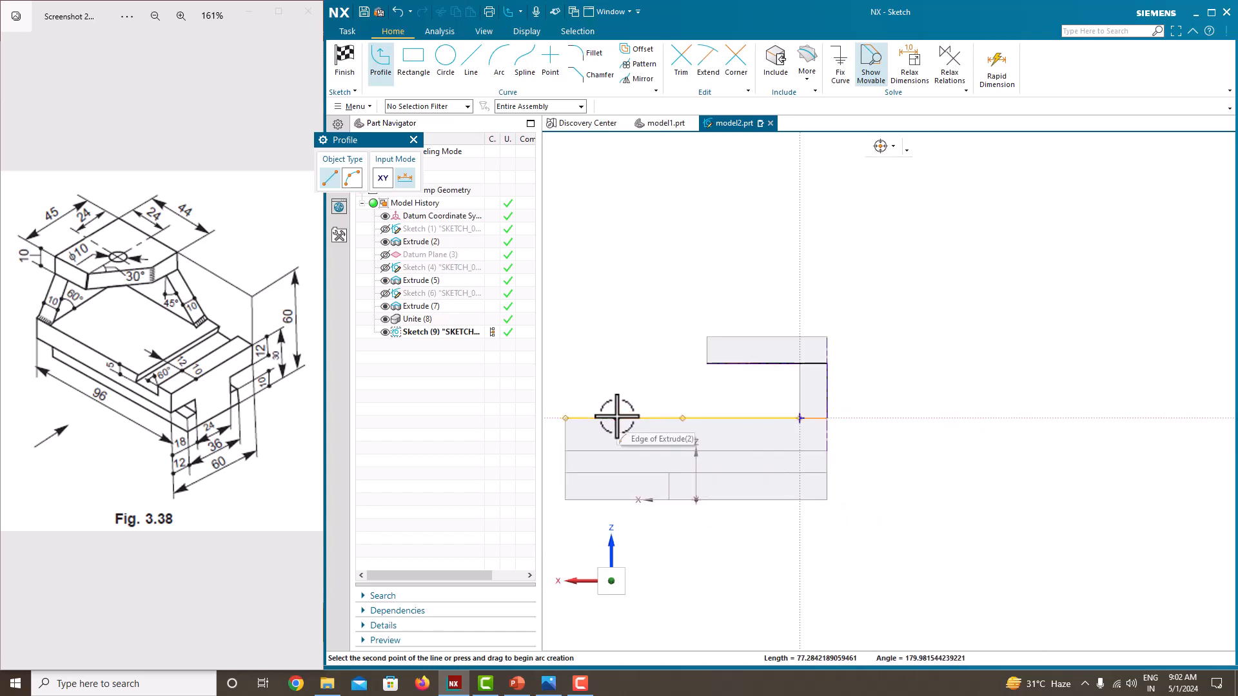
{"action": "left_click", "coordinate": [615, 417]}
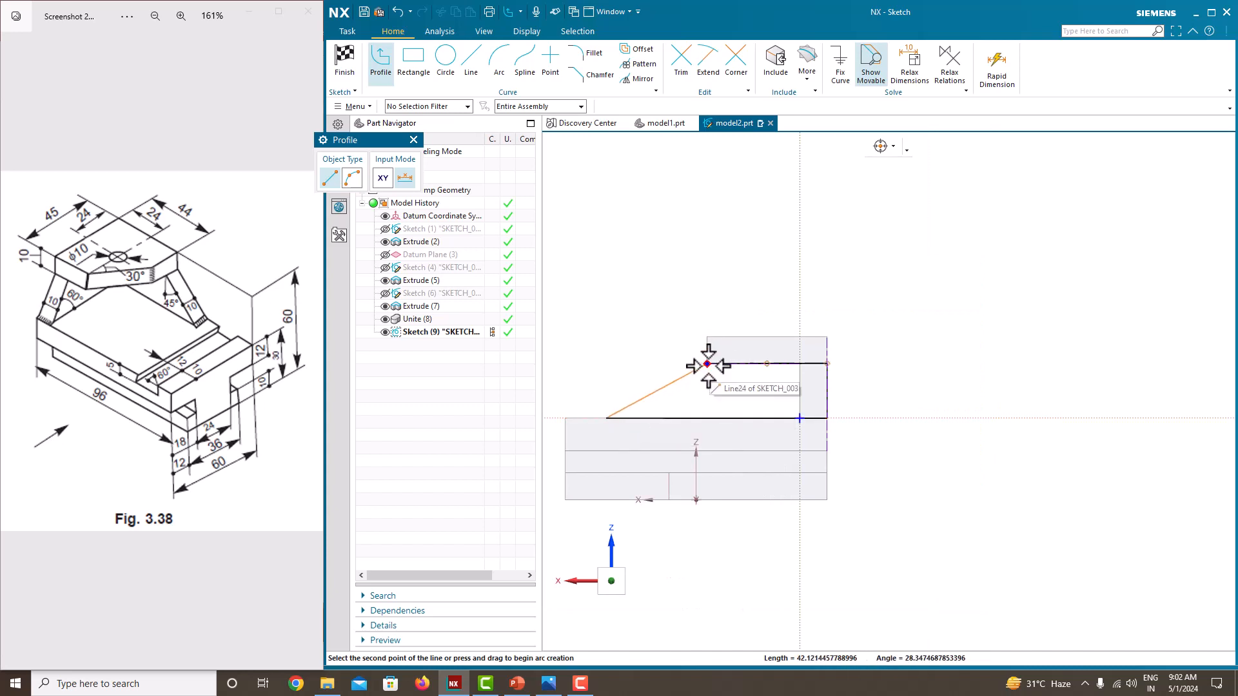
{"action": "scroll", "coordinate": [712, 363], "scroll_direction": "up", "scroll_amount": 4}
{"action": "left_click", "coordinate": [707, 363]}
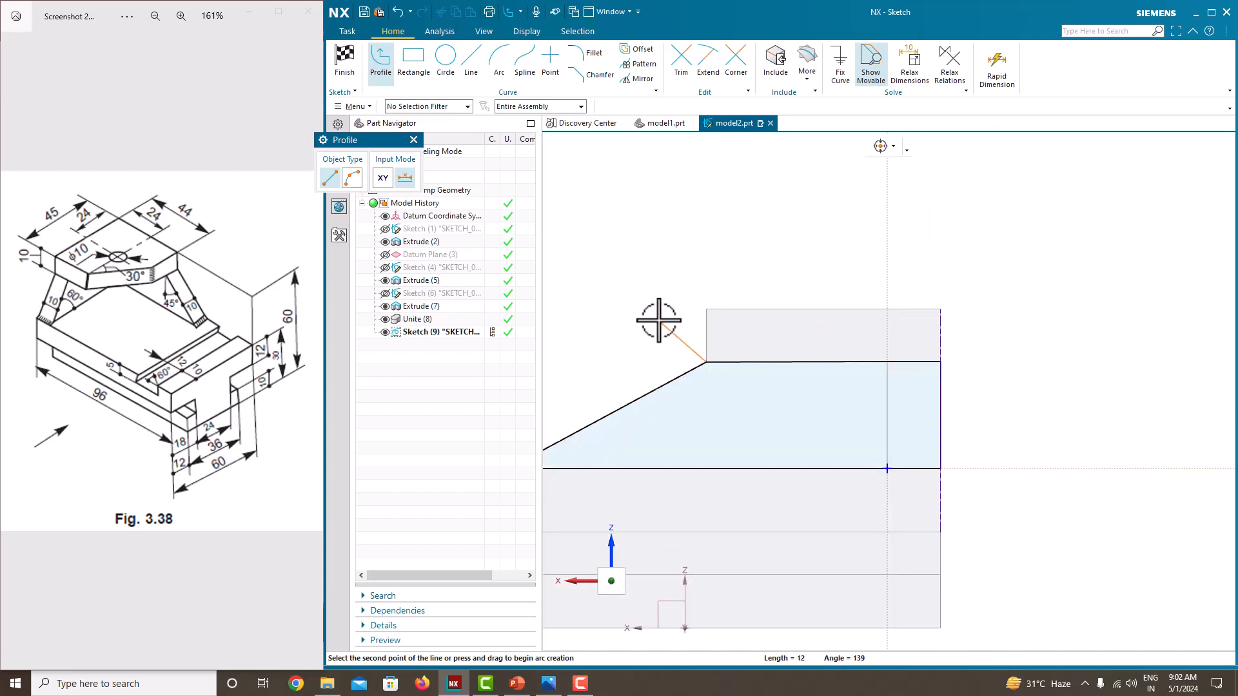
{"action": "key", "text": "Escape"}
{"action": "key", "text": "Escape"}
{"action": "scroll", "coordinate": [655, 315], "scroll_direction": "down", "scroll_amount": 2}
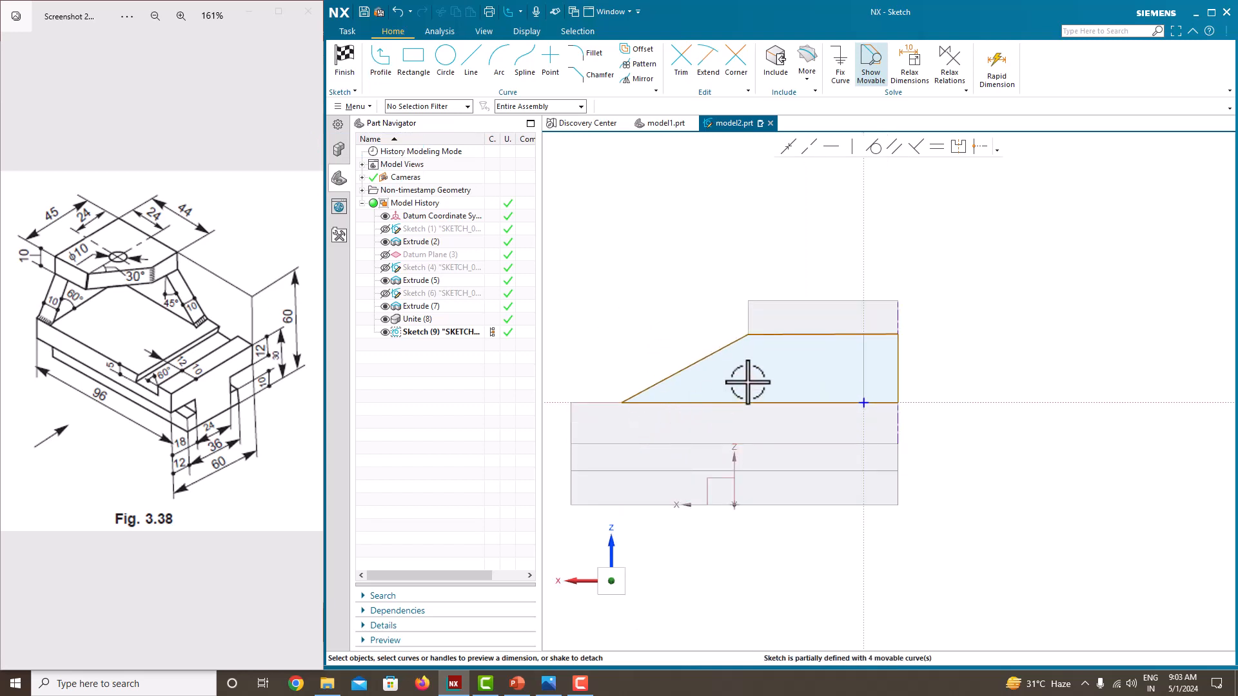
Step: Make the profile's upper line horizontal and dimension its vertical side as 20 mm
{"action": "left_click", "coordinate": [822, 334]}
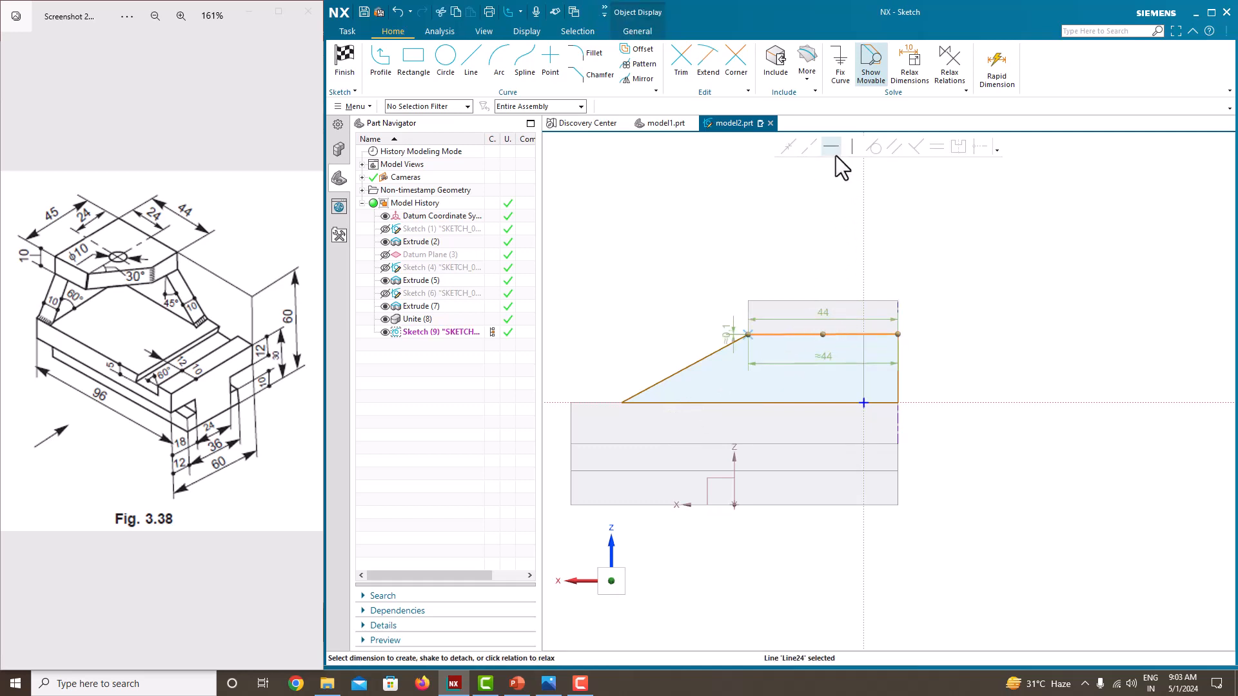
{"action": "key", "text": "Escape"}
{"action": "left_click", "coordinate": [896, 369]}
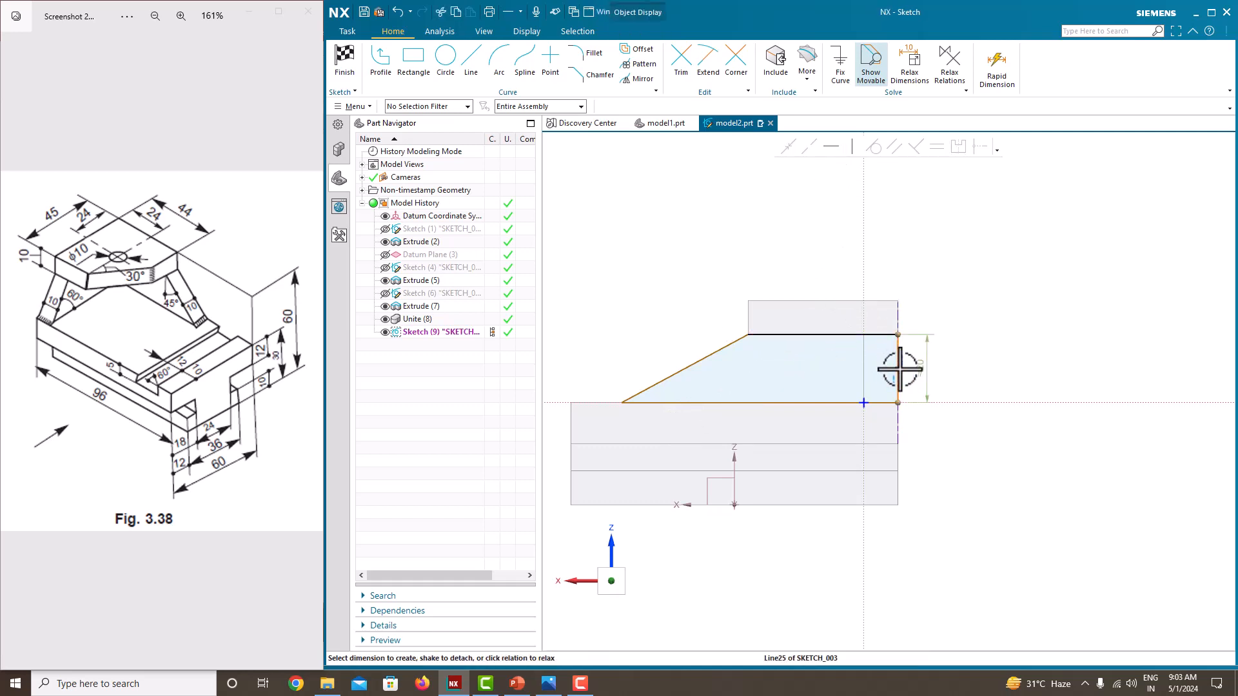
{"action": "double_click", "coordinate": [923, 369]}
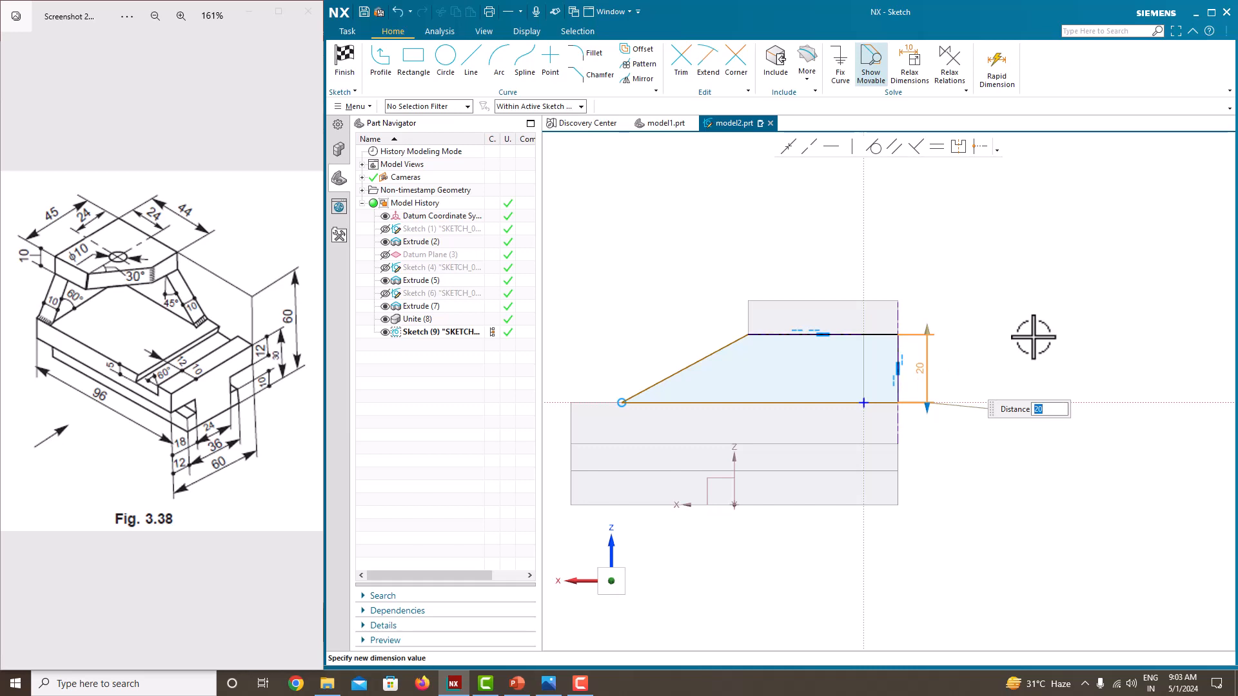
{"action": "key", "text": "Return"}
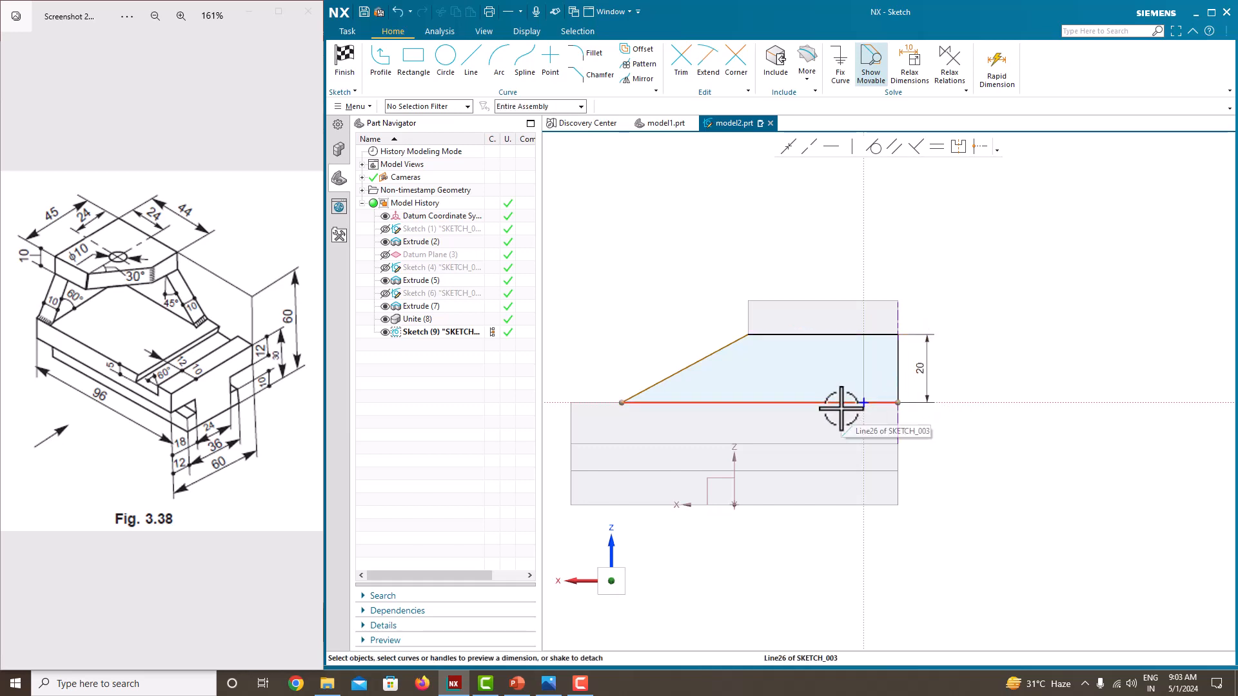
Step: Set the angle between the sloping line and the upper line to 90+45 degrees and finish the sketch
{"action": "left_click", "coordinate": [723, 348]}
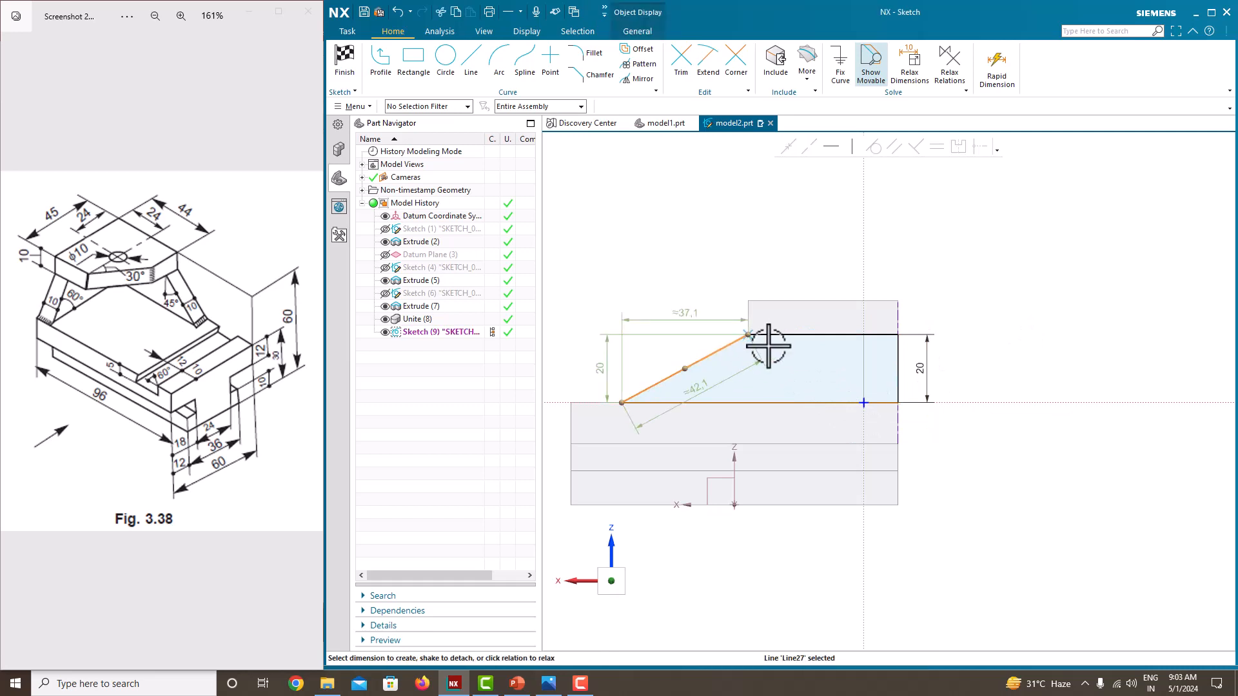
{"action": "left_click", "coordinate": [770, 335]}
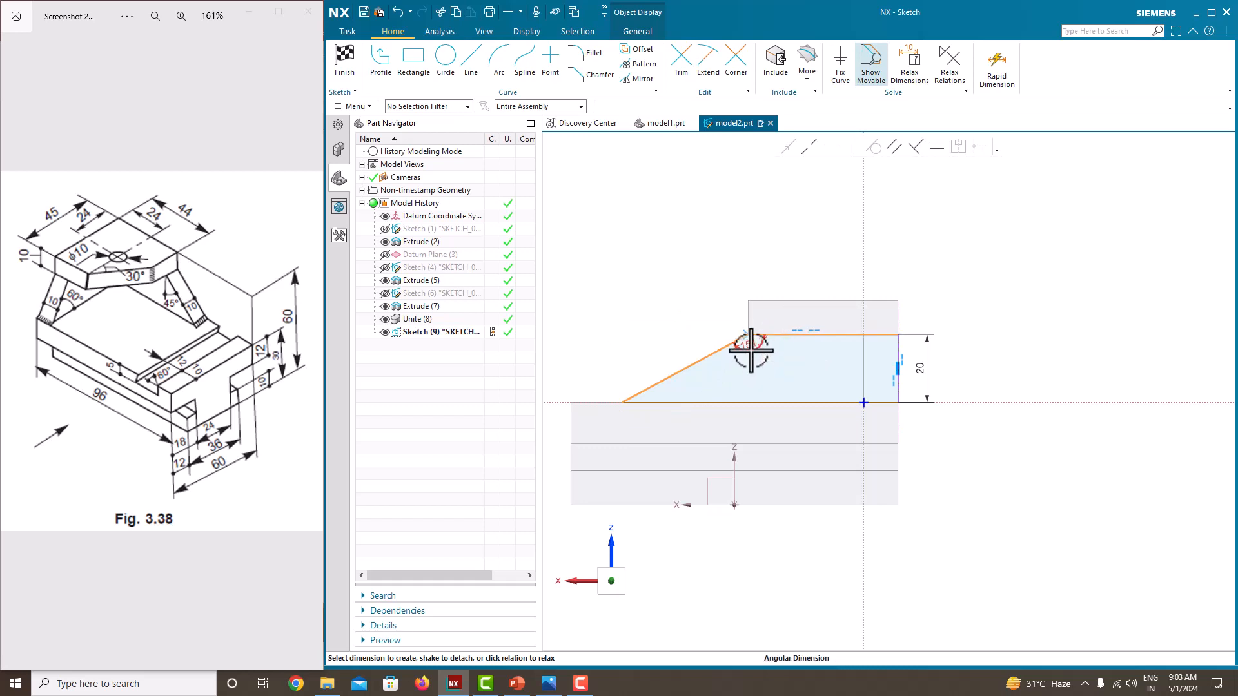
{"action": "left_click", "coordinate": [750, 350]}
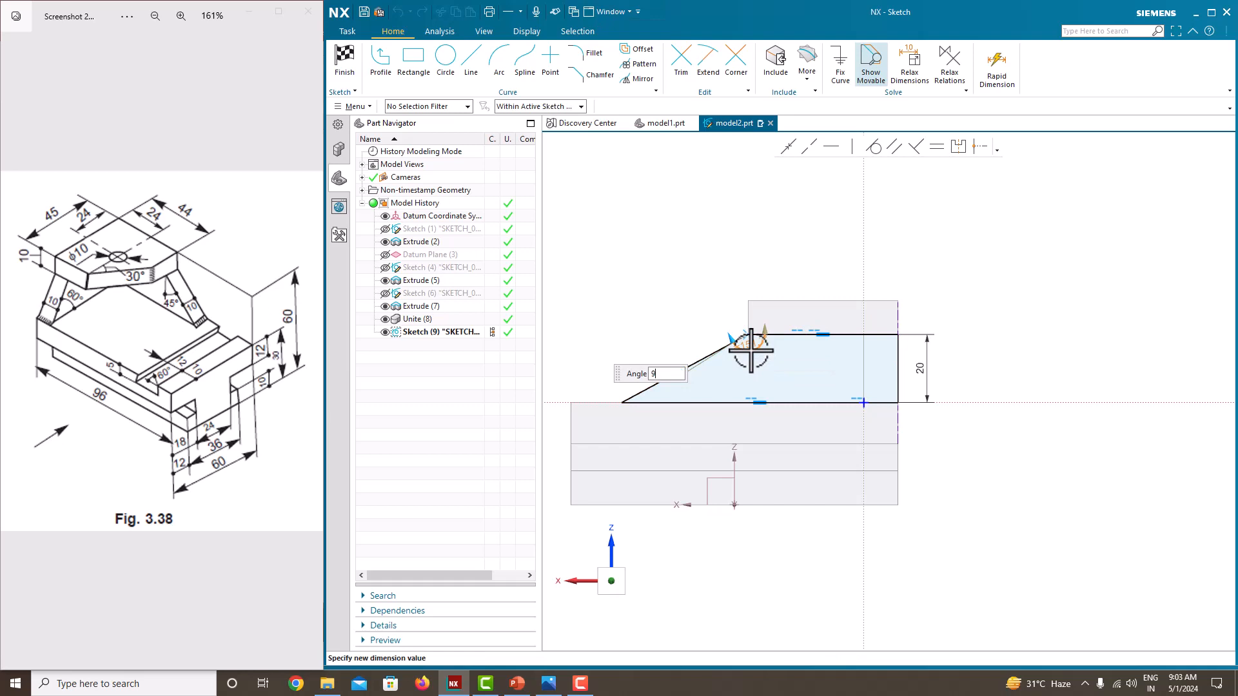
{"action": "key", "text": "Return"}
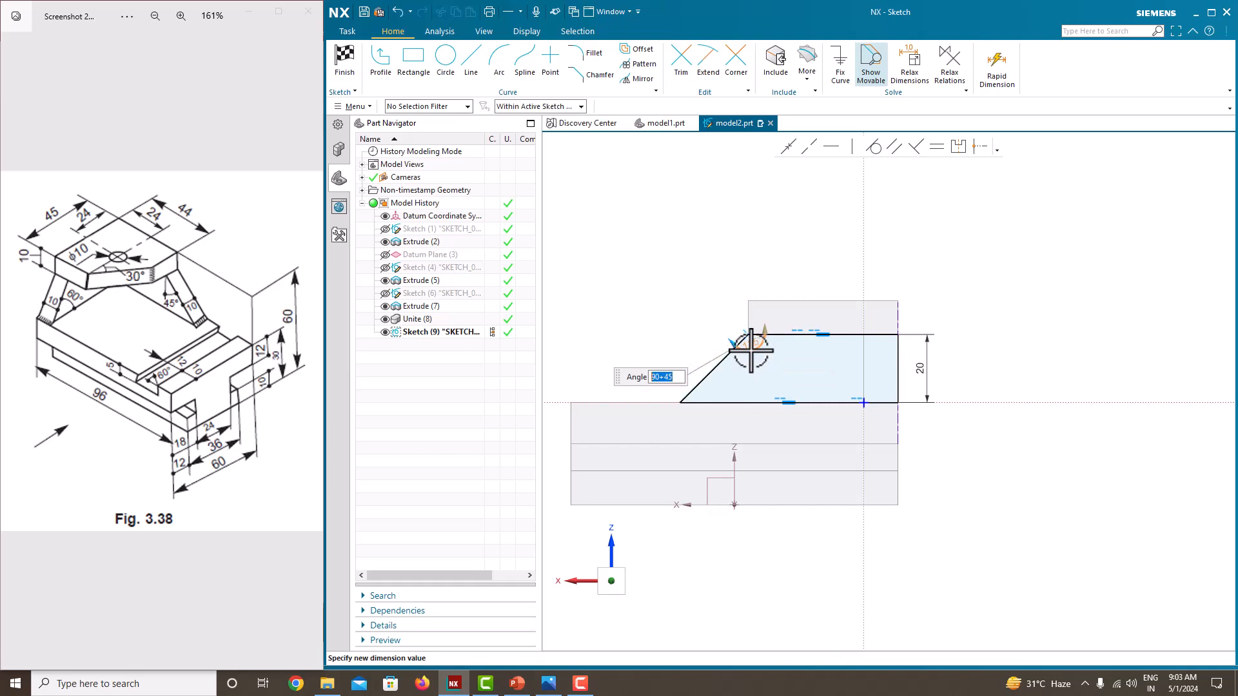
{"action": "left_click", "coordinate": [658, 253]}
{"action": "right_click", "coordinate": [659, 254]}
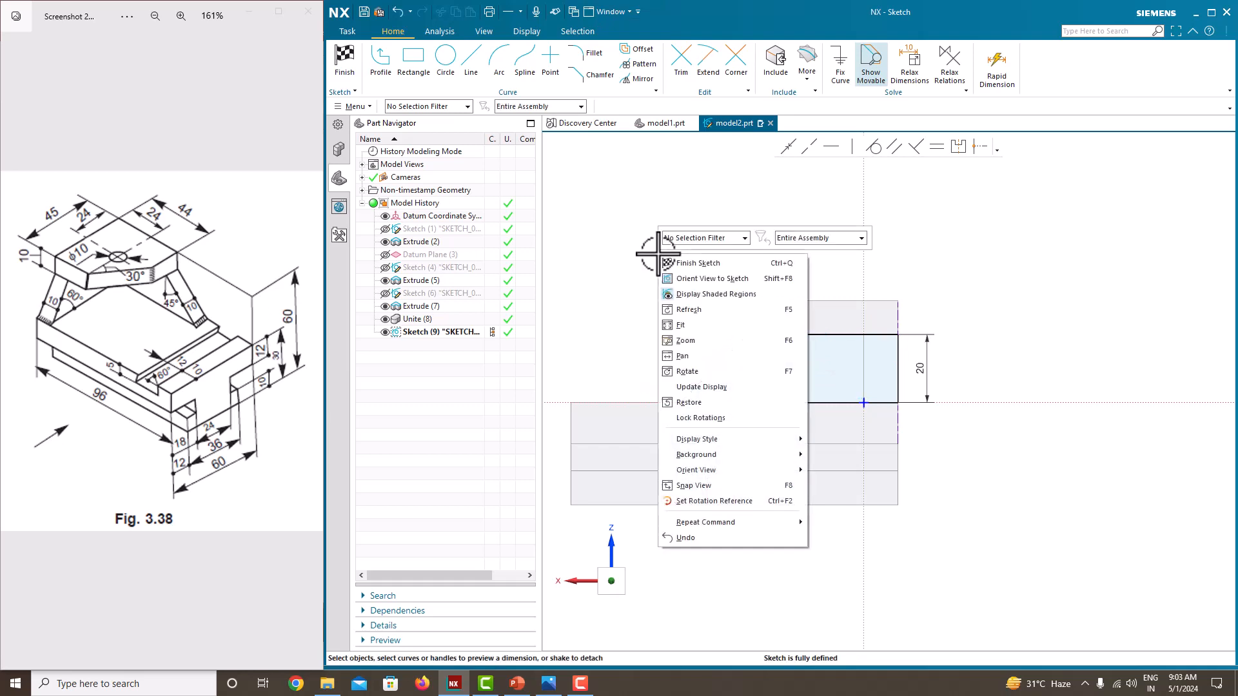
{"action": "left_click", "coordinate": [672, 259]}
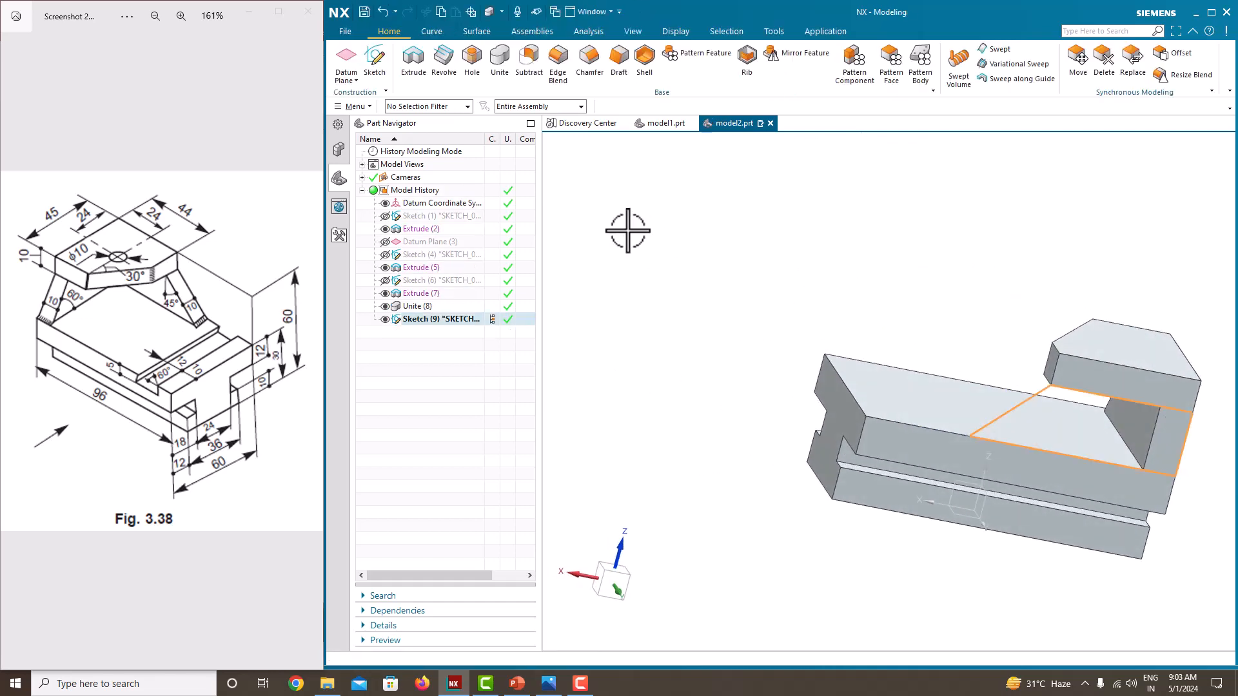
Step: Extrude the side support profile 10 mm inward beneath the top plate and unite it with the body
{"action": "left_click", "coordinate": [422, 70]}
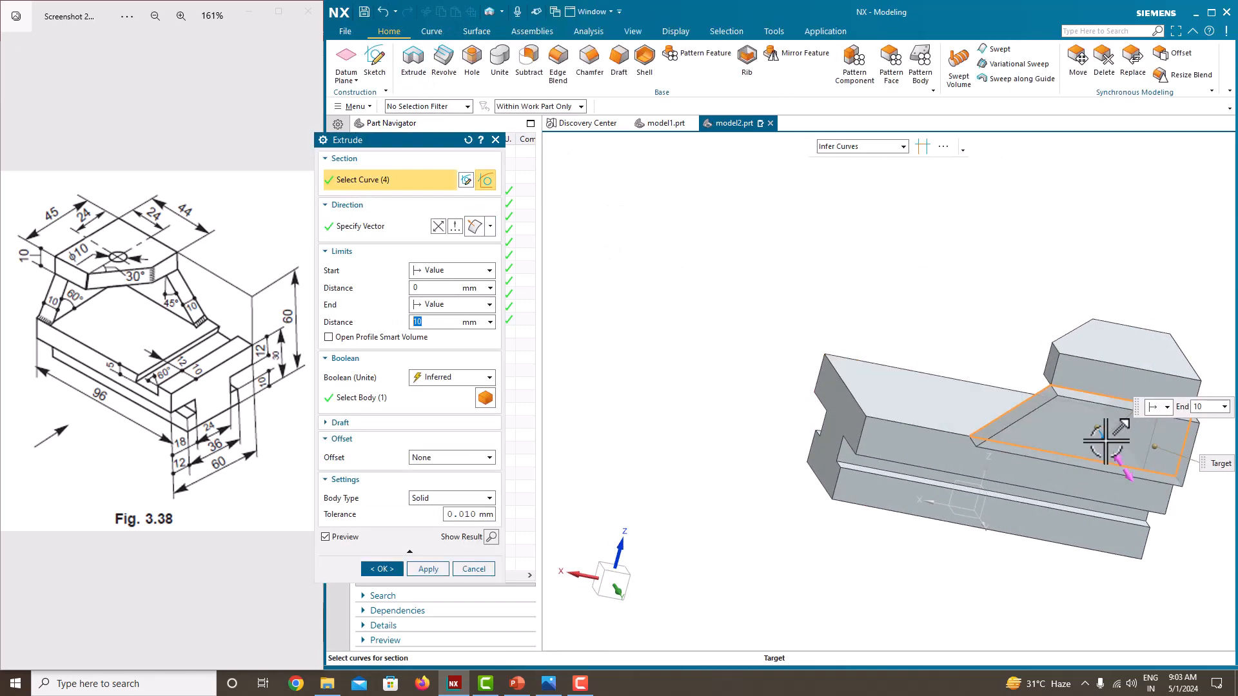
{"action": "left_click_drag", "start_coordinate": [1104, 429], "coordinate": [1067, 385]}
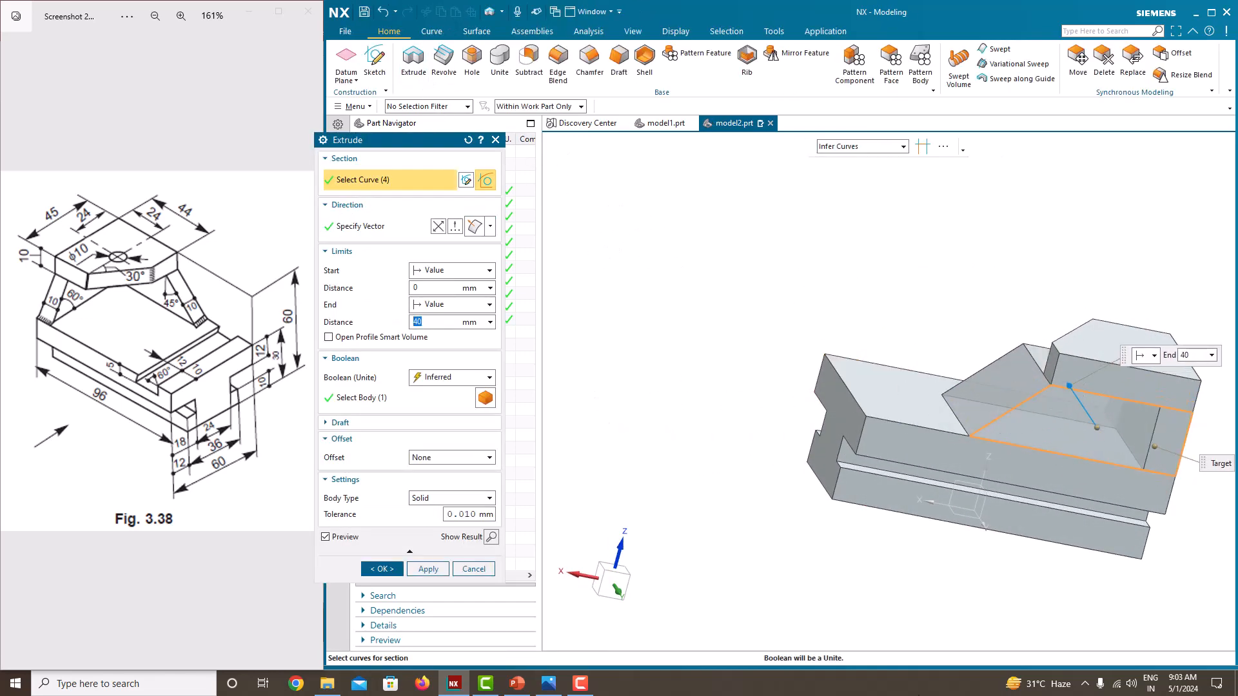
{"action": "type", "text": "10"}
{"action": "key", "text": "Return"}
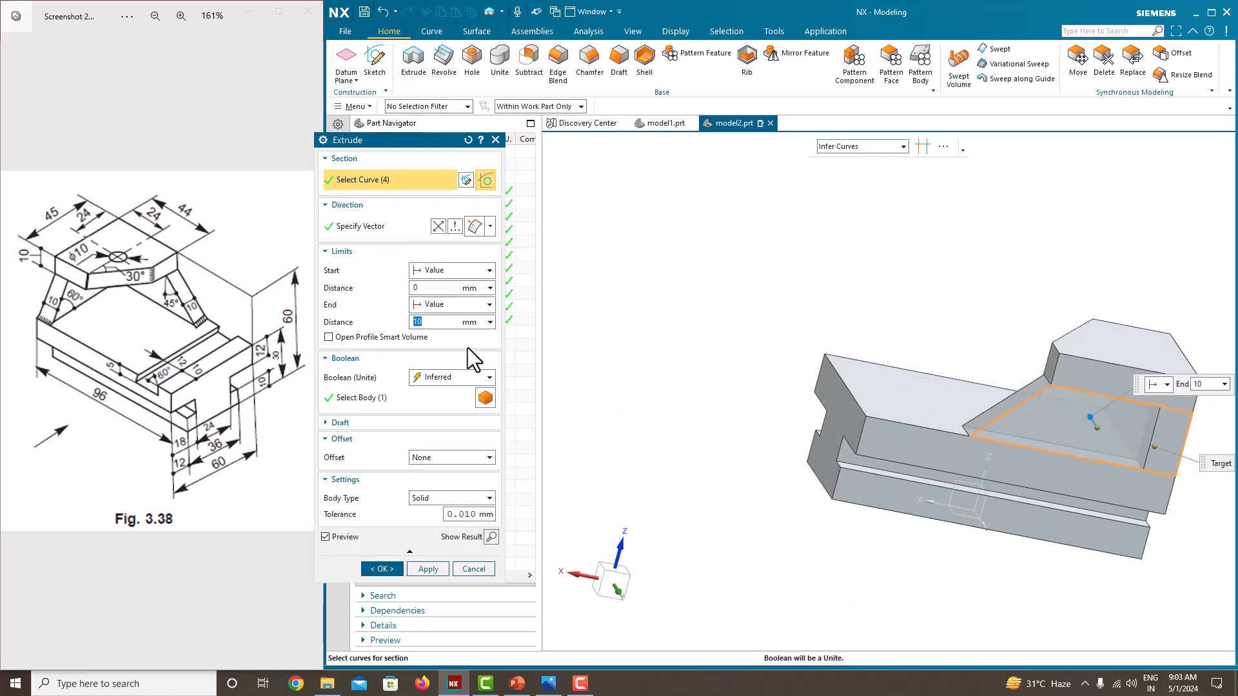
{"action": "left_click", "coordinate": [383, 570]}
{"action": "mouse_move", "coordinate": [613, 346]}
{"action": "middle_mouse_down"}
{"action": "mouse_move", "coordinate": [694, 353]}
{"action": "mouse_move", "coordinate": [622, 350]}
{"action": "middle_mouse_up"}
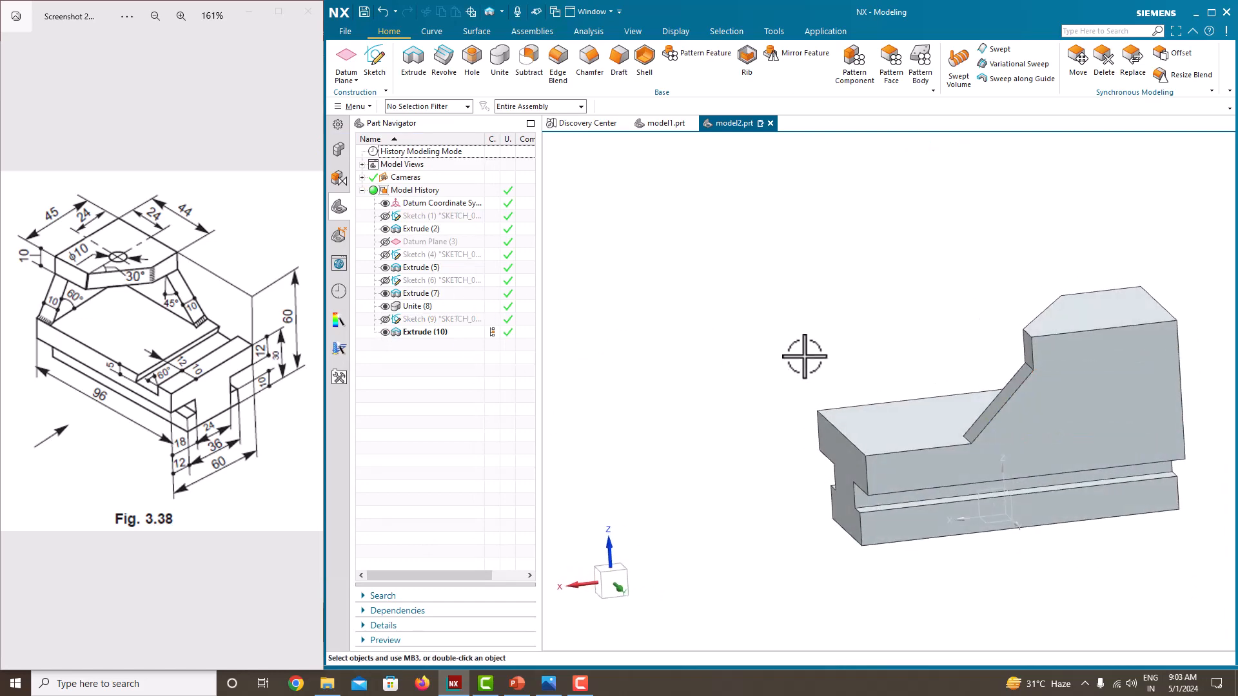
{"action": "mouse_move", "coordinate": [804, 354]}
{"action": "middle_mouse_down"}
{"action": "mouse_move", "coordinate": [826, 337]}
{"action": "mouse_move", "coordinate": [892, 359]}
{"action": "mouse_move", "coordinate": [888, 413]}
{"action": "mouse_move", "coordinate": [929, 379]}
{"action": "middle_mouse_up"}
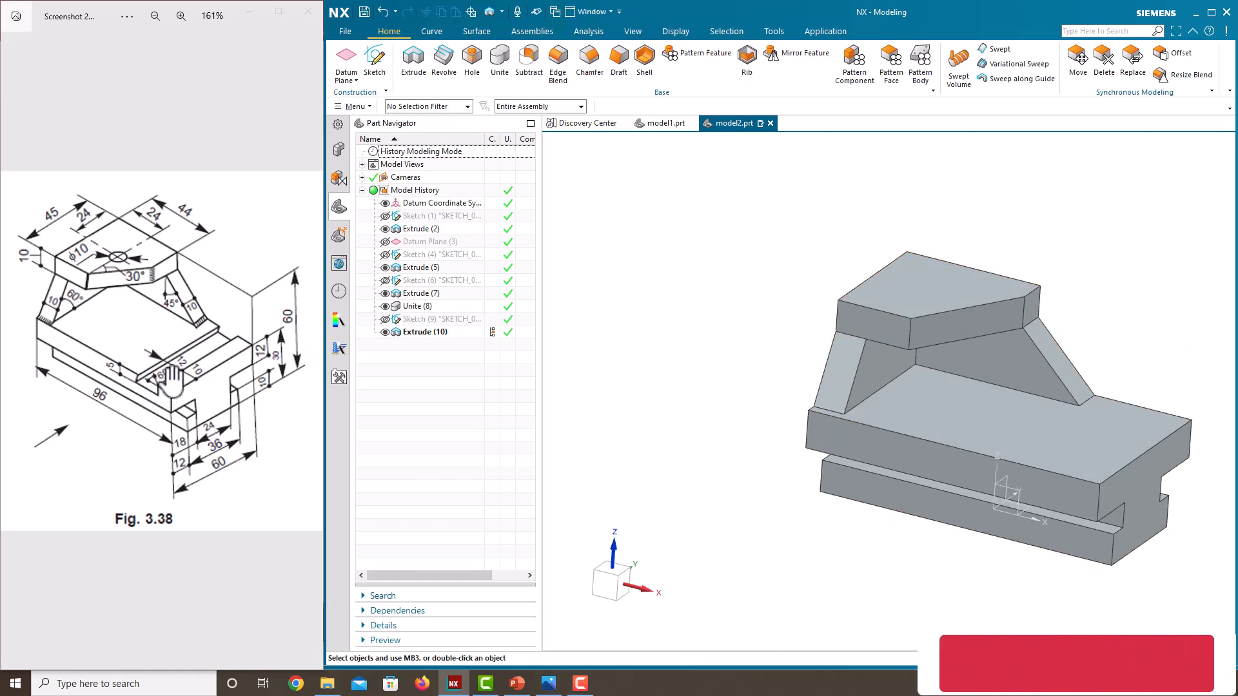
{"action": "mouse_move", "coordinate": [787, 511]}
{"action": "middle_mouse_down"}
{"action": "mouse_move", "coordinate": [814, 494]}
{"action": "mouse_move", "coordinate": [794, 492]}
{"action": "middle_mouse_up"}
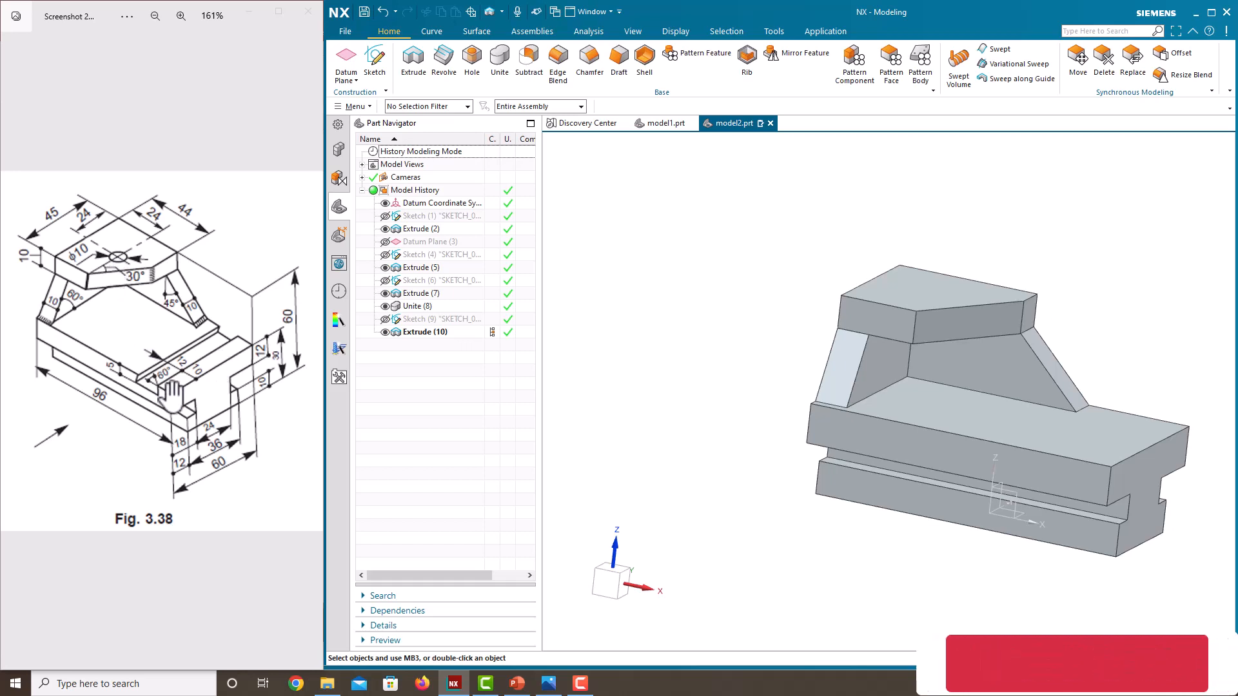
{"action": "middle_click_drag", "start_coordinate": [732, 387], "coordinate": [725, 285]}
{"action": "left_click", "coordinate": [376, 64]}
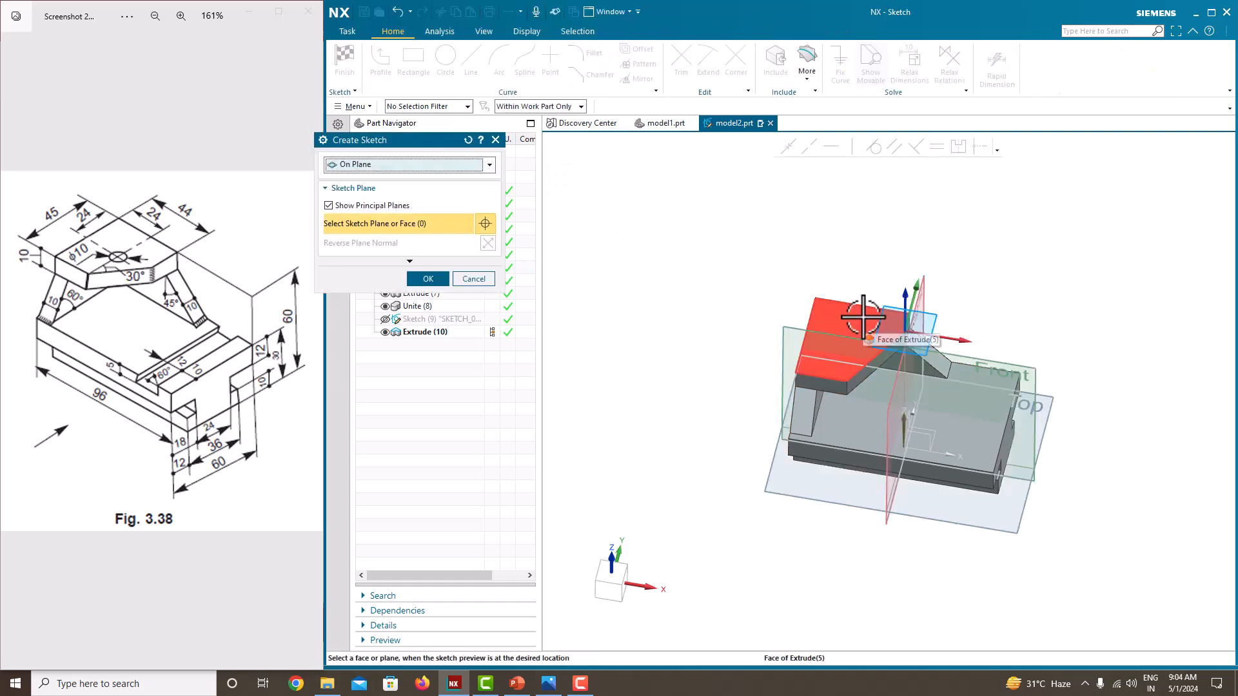
{"action": "scroll", "coordinate": [838, 325], "scroll_direction": "up", "scroll_amount": 3}
{"action": "left_click", "coordinate": [474, 281]}
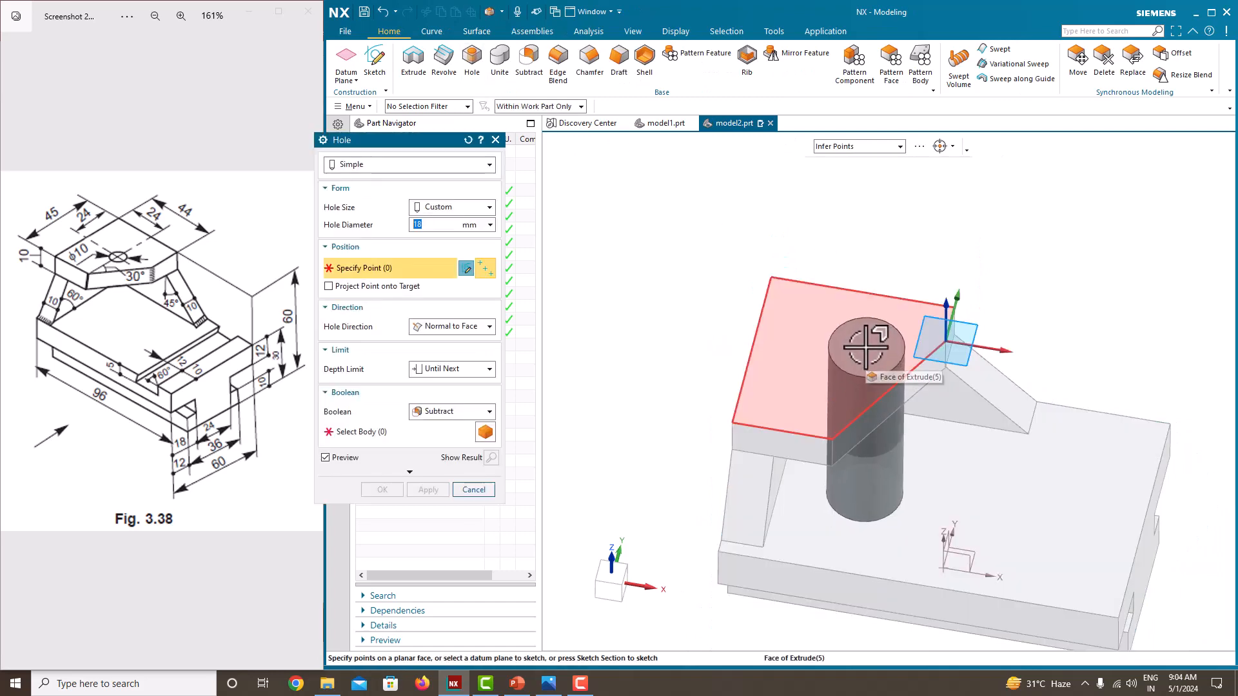
{"action": "left_click", "coordinate": [853, 339]}
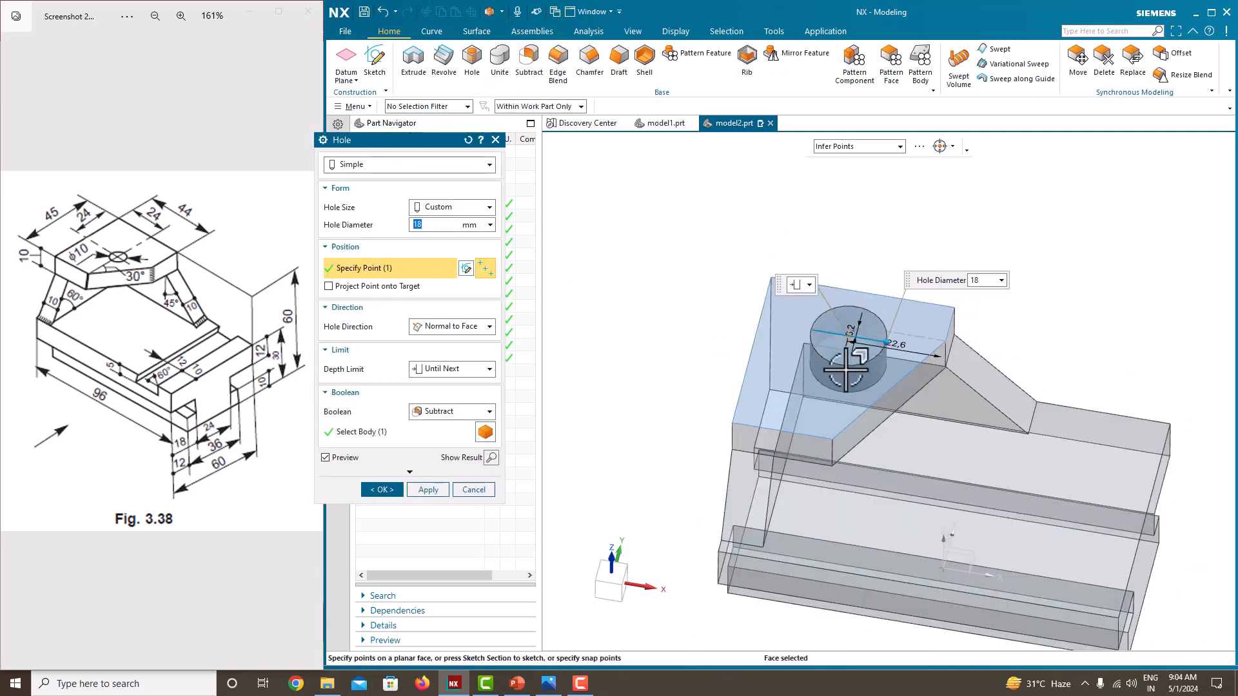
{"action": "scroll", "coordinate": [847, 369], "scroll_direction": "up", "scroll_amount": 3}
{"action": "scroll", "coordinate": [847, 369], "scroll_direction": "down", "scroll_amount": 3}
{"action": "scroll", "coordinate": [858, 367], "scroll_direction": "up", "scroll_amount": 5}
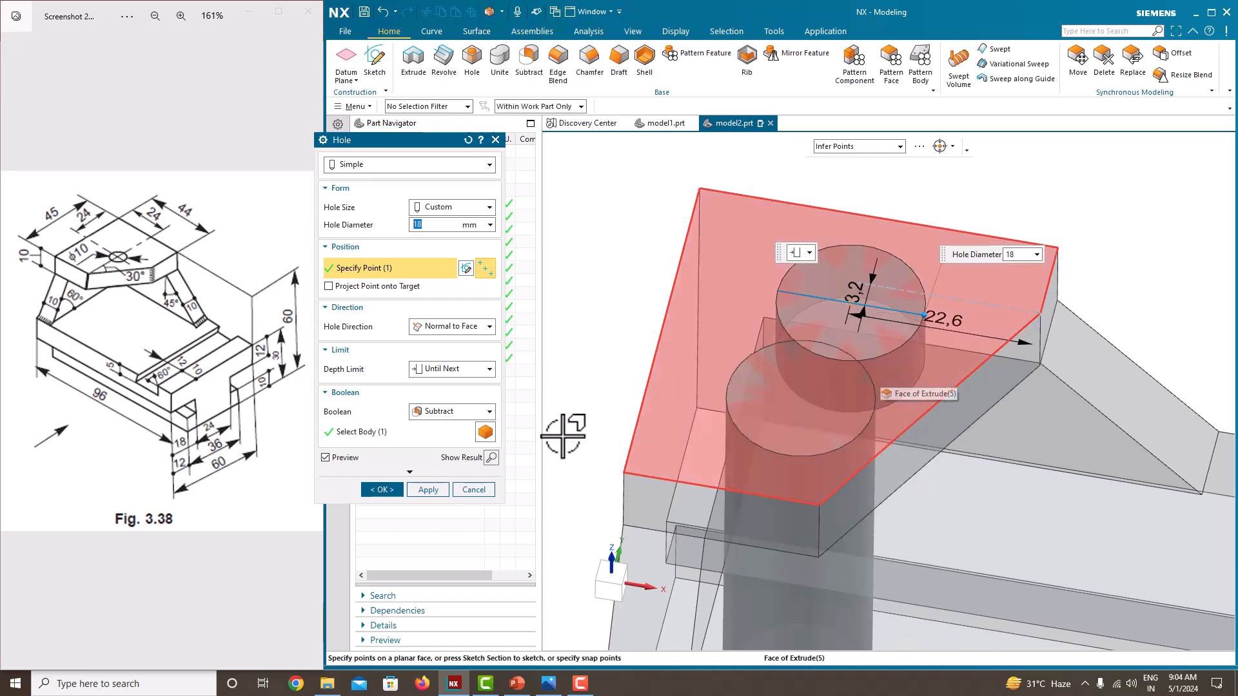
{"action": "left_click", "coordinate": [477, 490]}
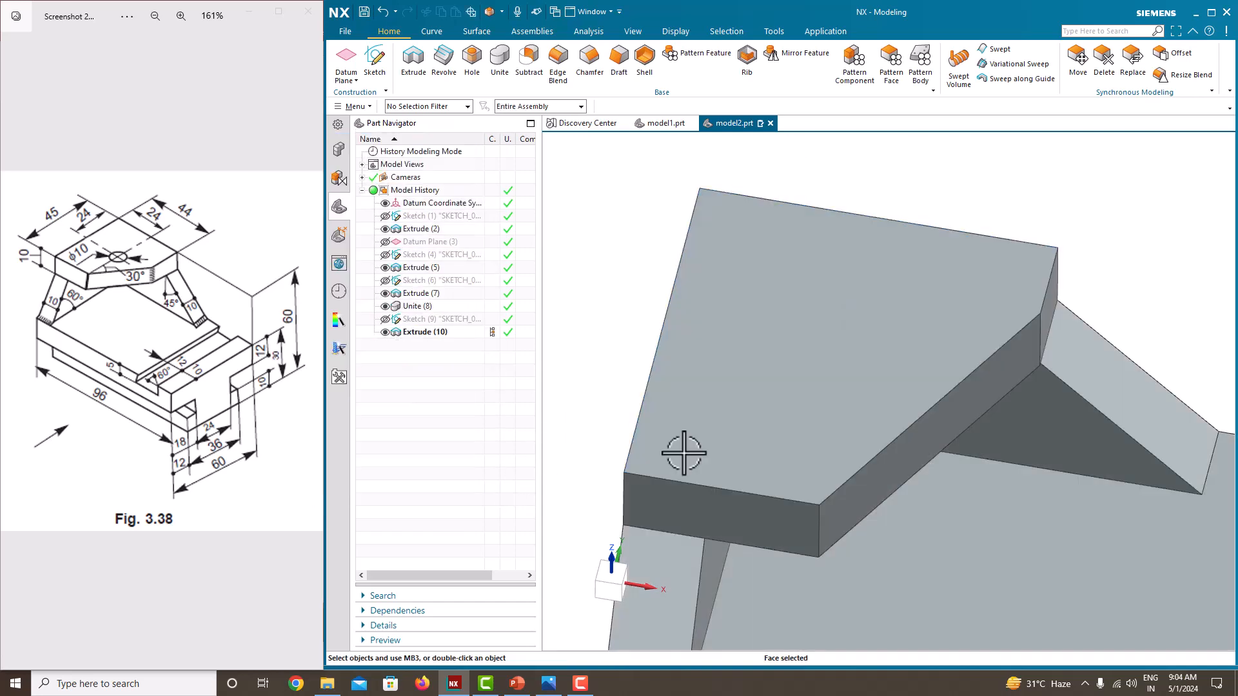
Step: Start a sketch on the top plate's upper face and draw a circle about 22 mm in diameter inside its outline
{"action": "left_click", "coordinate": [374, 59]}
{"action": "left_click", "coordinate": [768, 288]}
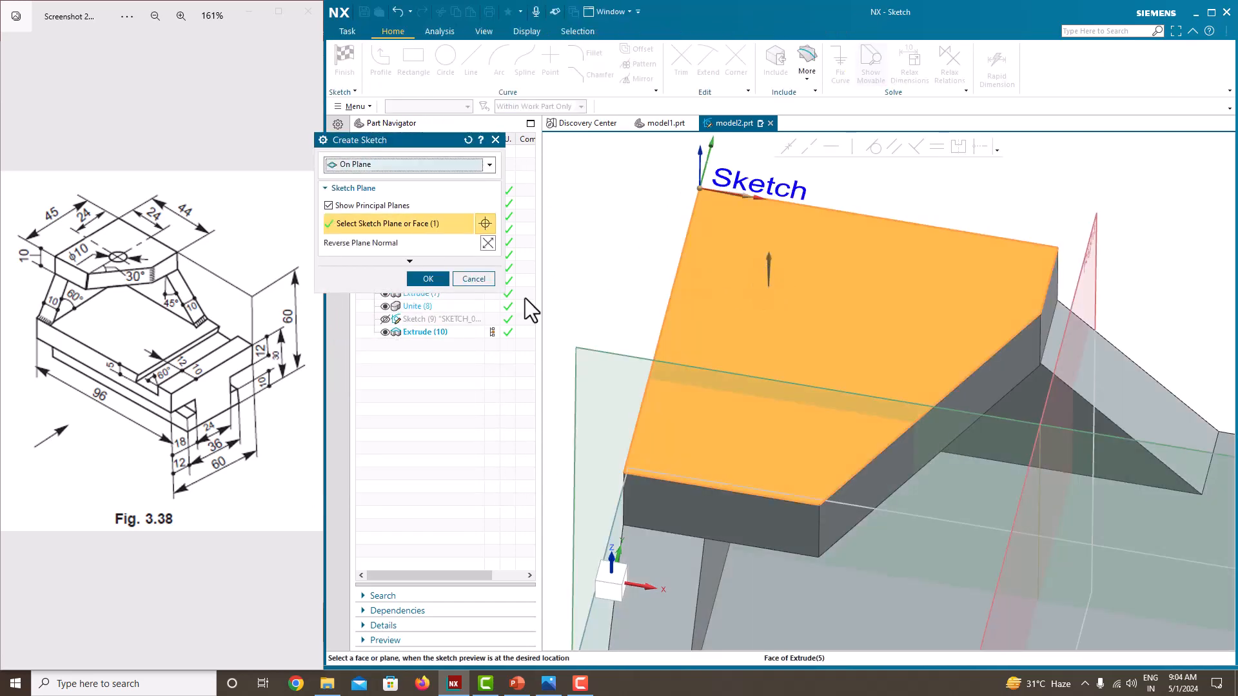
{"action": "left_click", "coordinate": [429, 279]}
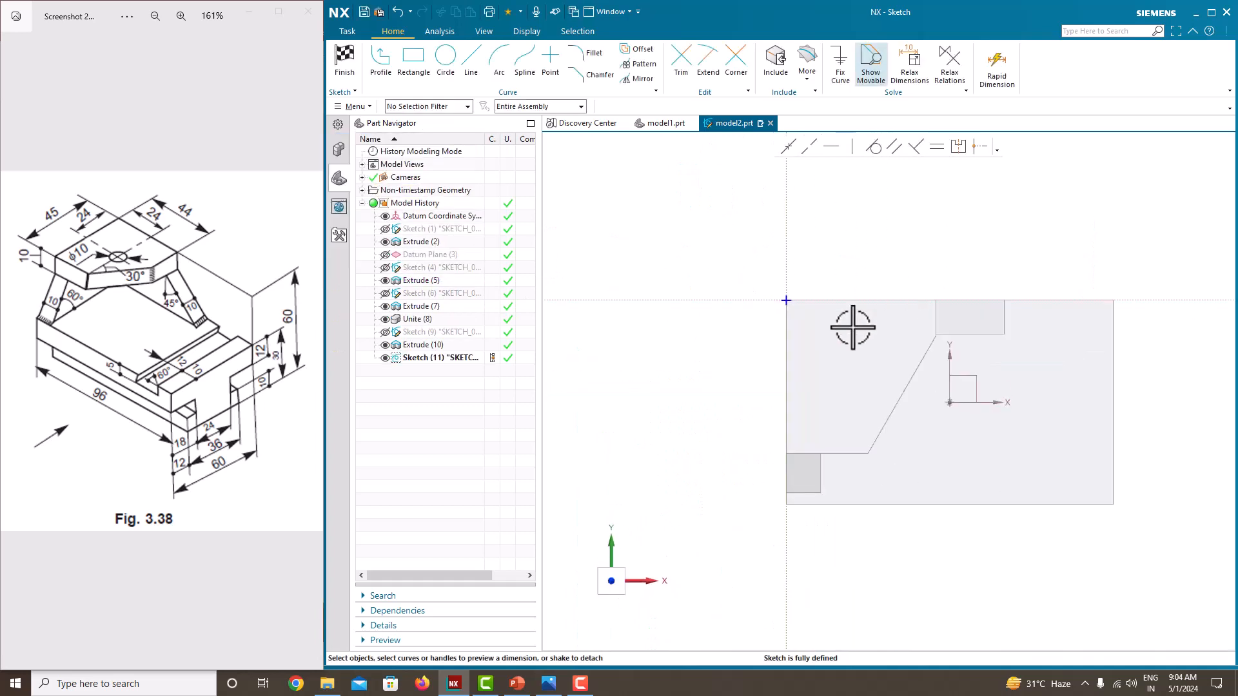
{"action": "left_click", "coordinate": [444, 60]}
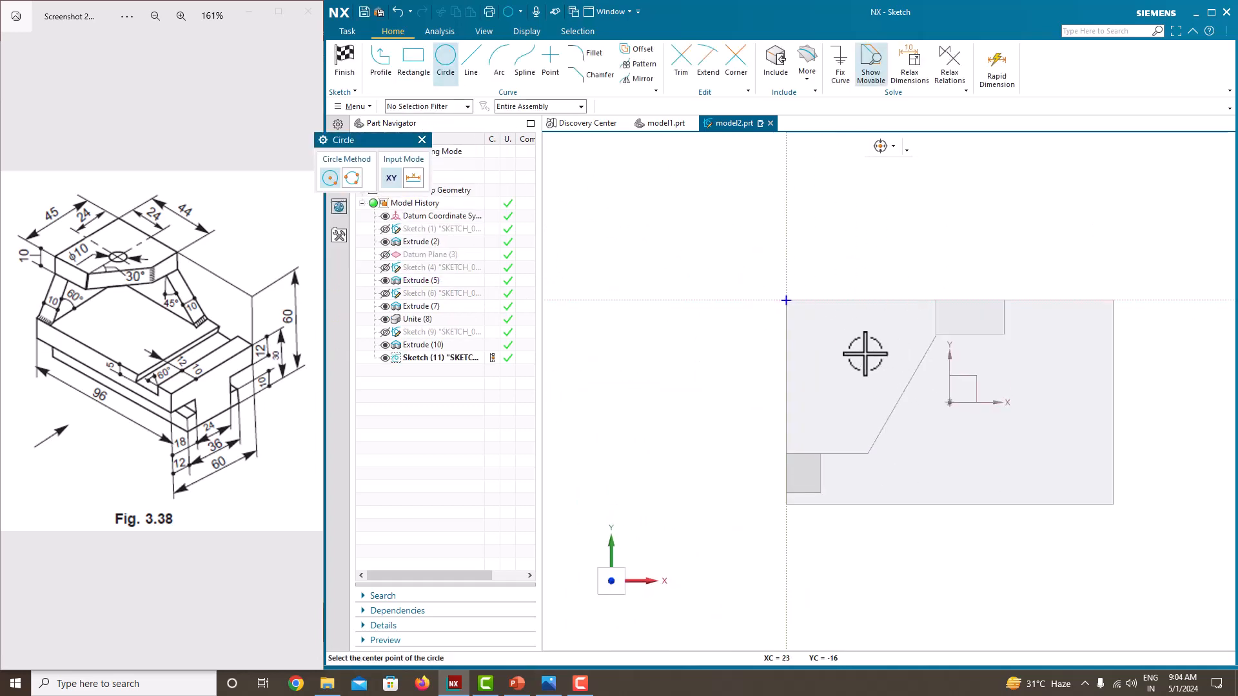
{"action": "left_click", "coordinate": [842, 326]}
{"action": "key", "text": "Escape"}
{"action": "scroll", "coordinate": [819, 378], "scroll_direction": "down", "scroll_amount": 4}
{"action": "scroll", "coordinate": [840, 386], "scroll_direction": "up", "scroll_amount": 5}
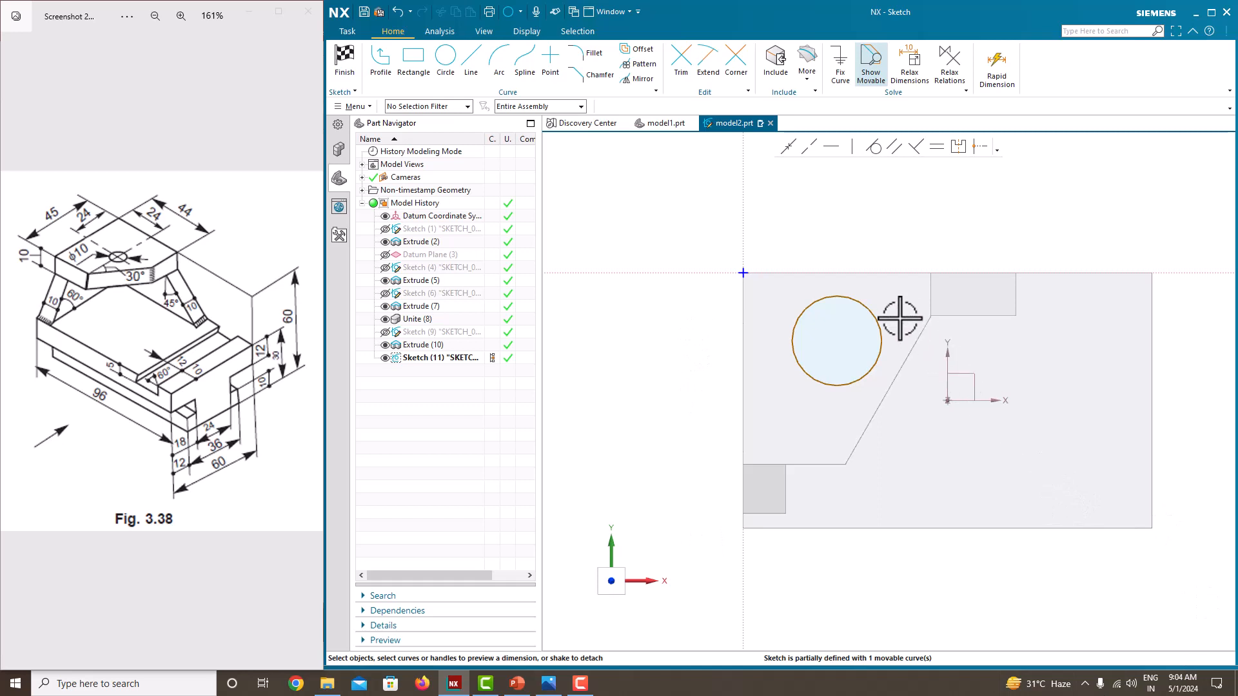
Step: Dimension the circle's centre 24 mm from the horizontal sketch axis and scale the entire sketch accordingly
{"action": "left_click", "coordinate": [836, 341]}
{"action": "left_click", "coordinate": [849, 272]}
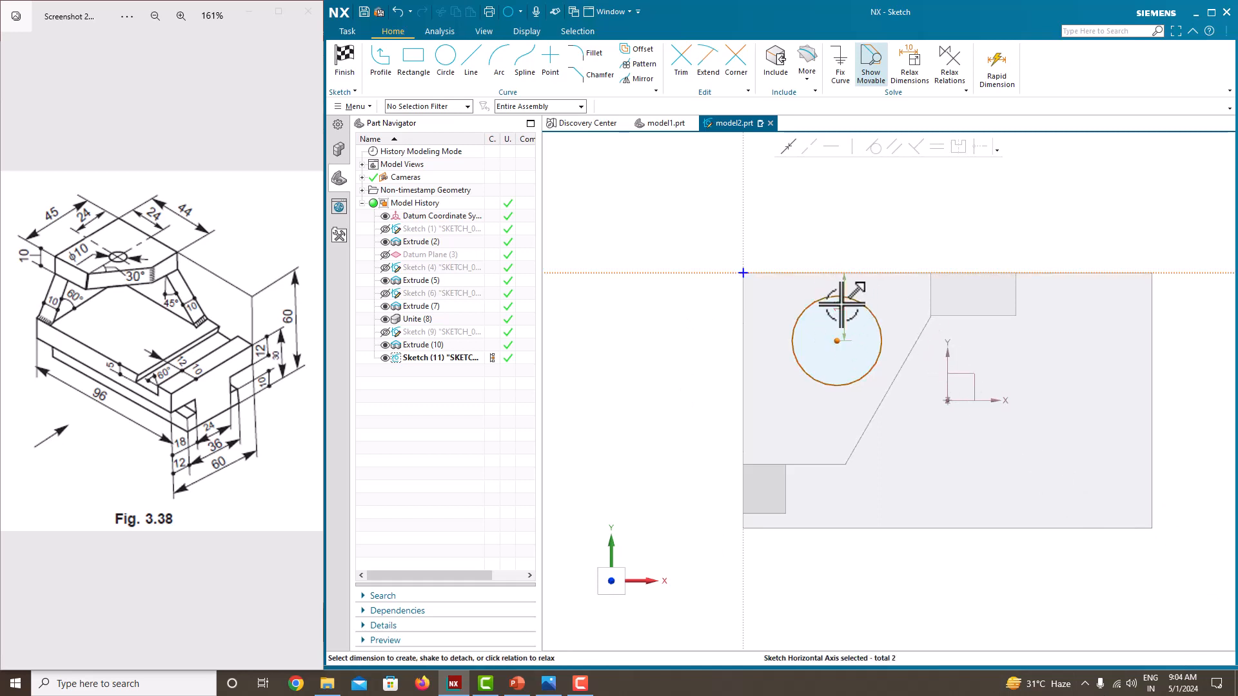
{"action": "left_click", "coordinate": [841, 302]}
{"action": "type", "text": "24"}
{"action": "key", "text": "Return"}
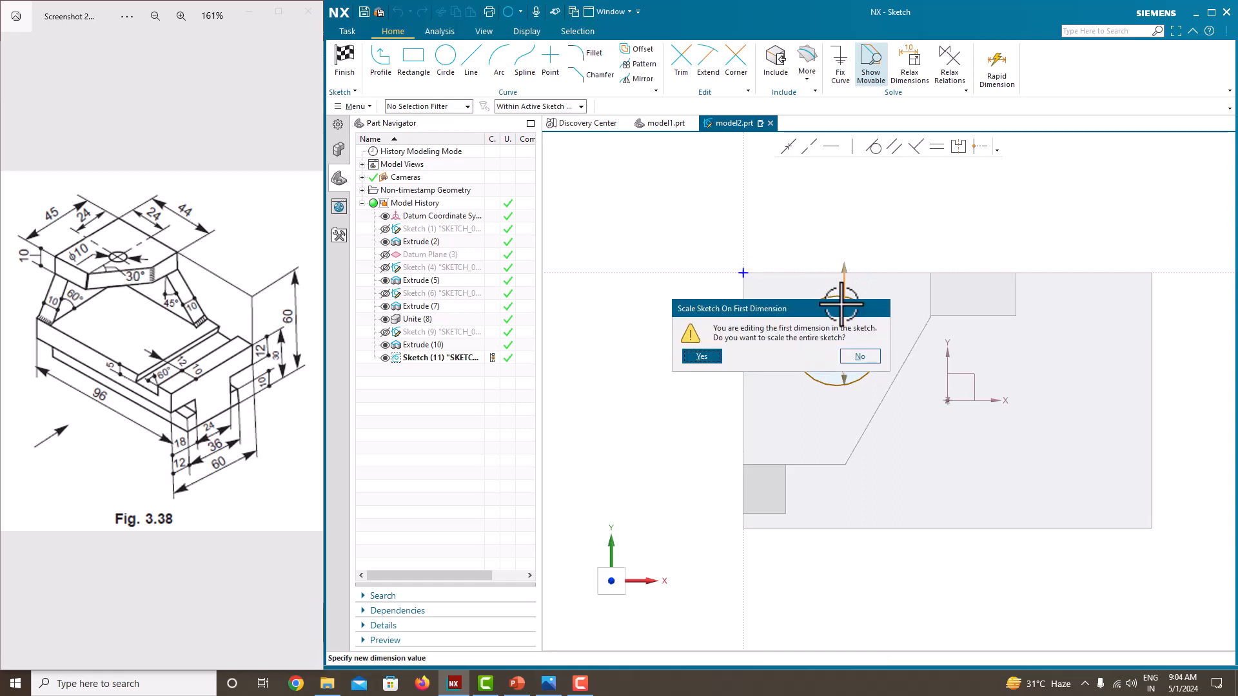
{"action": "left_click", "coordinate": [701, 356]}
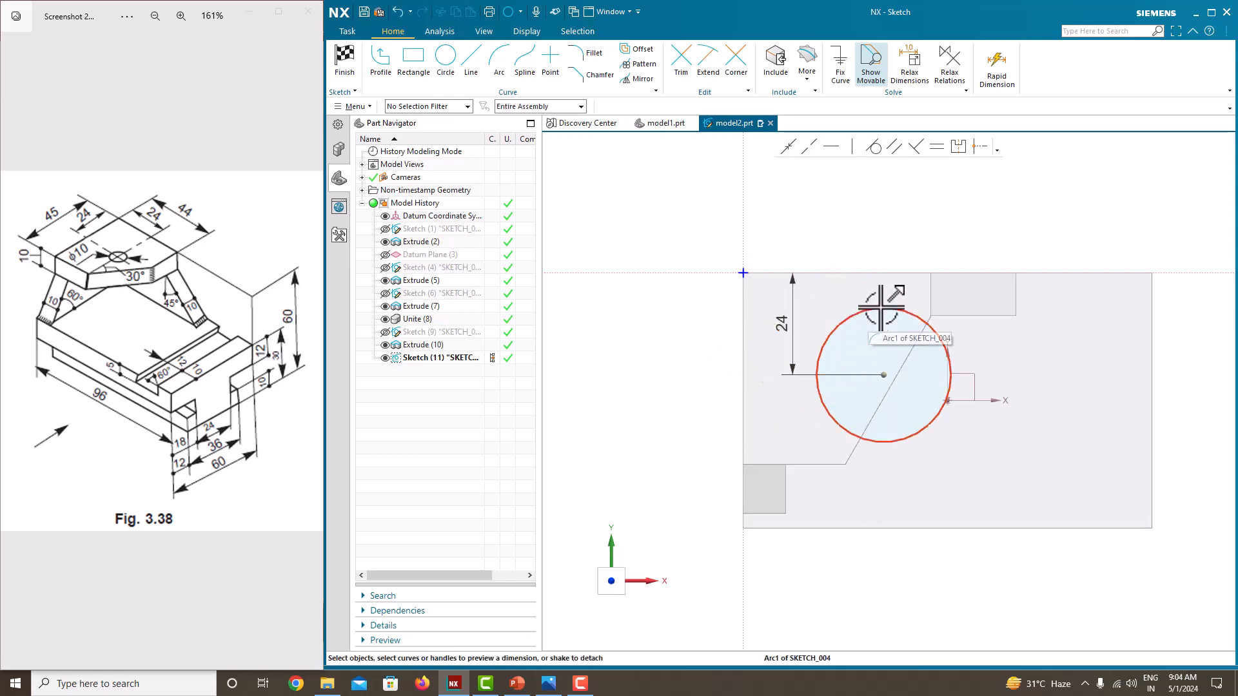
Step: Dimension the circle's centre 24 mm horizontally from the vertical sketch axis
{"action": "left_click", "coordinate": [886, 326]}
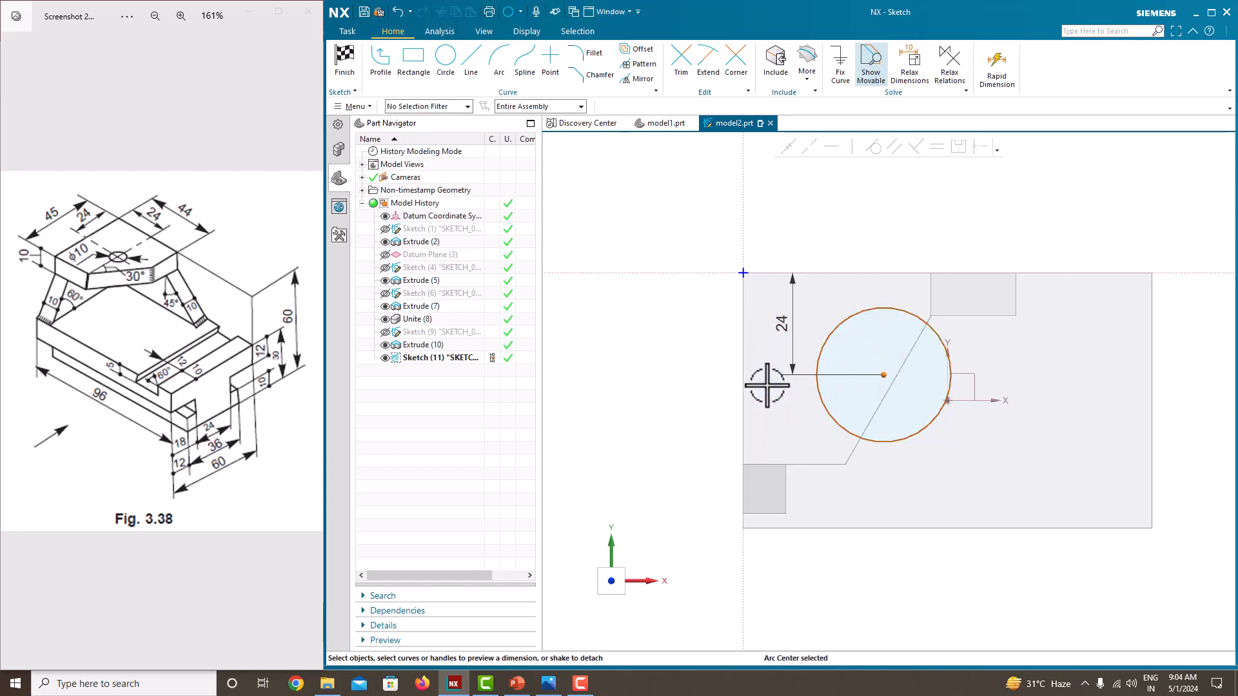
{"action": "left_click", "coordinate": [743, 381]}
{"action": "left_click", "coordinate": [800, 389]}
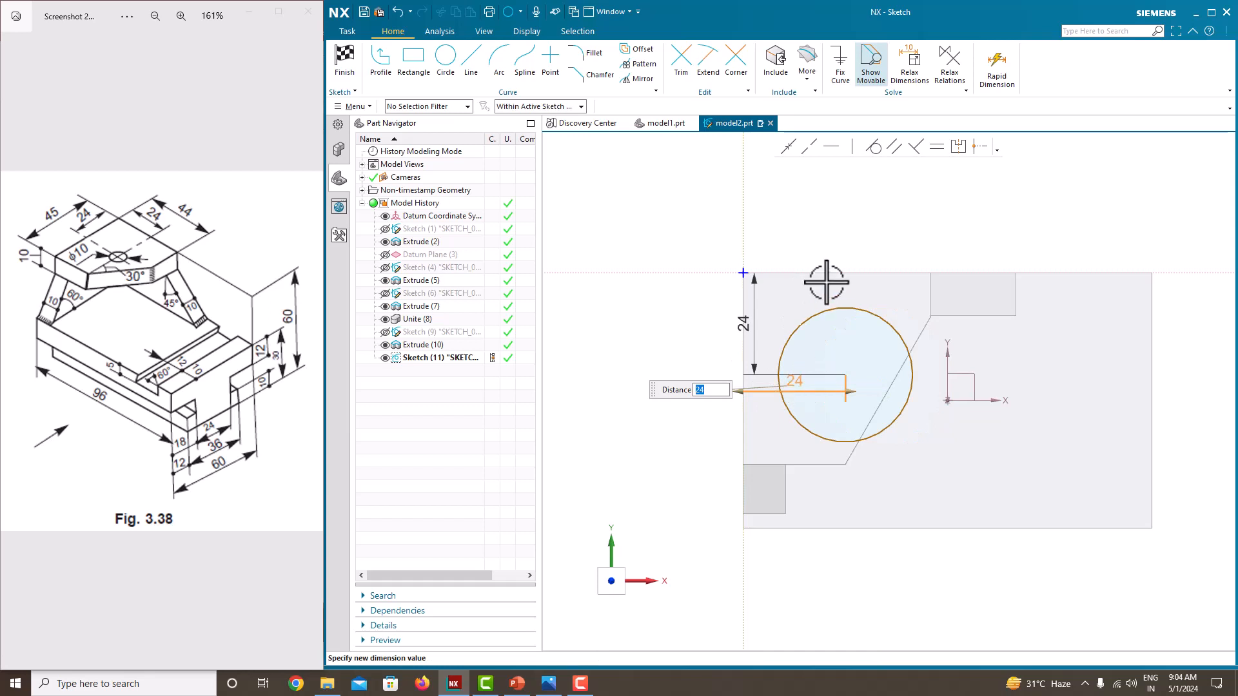
{"action": "key", "text": "Return"}
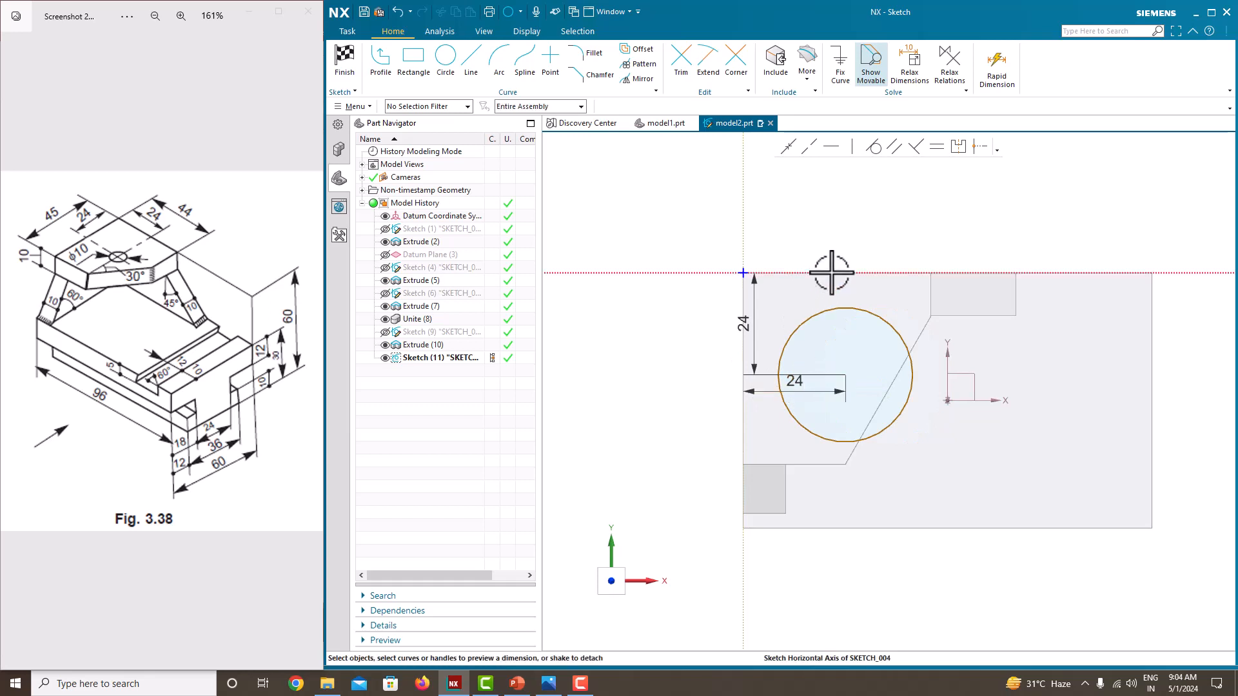
Step: Set the circle's diameter to 10 mm and finish the sketch
{"action": "left_click", "coordinate": [845, 302]}
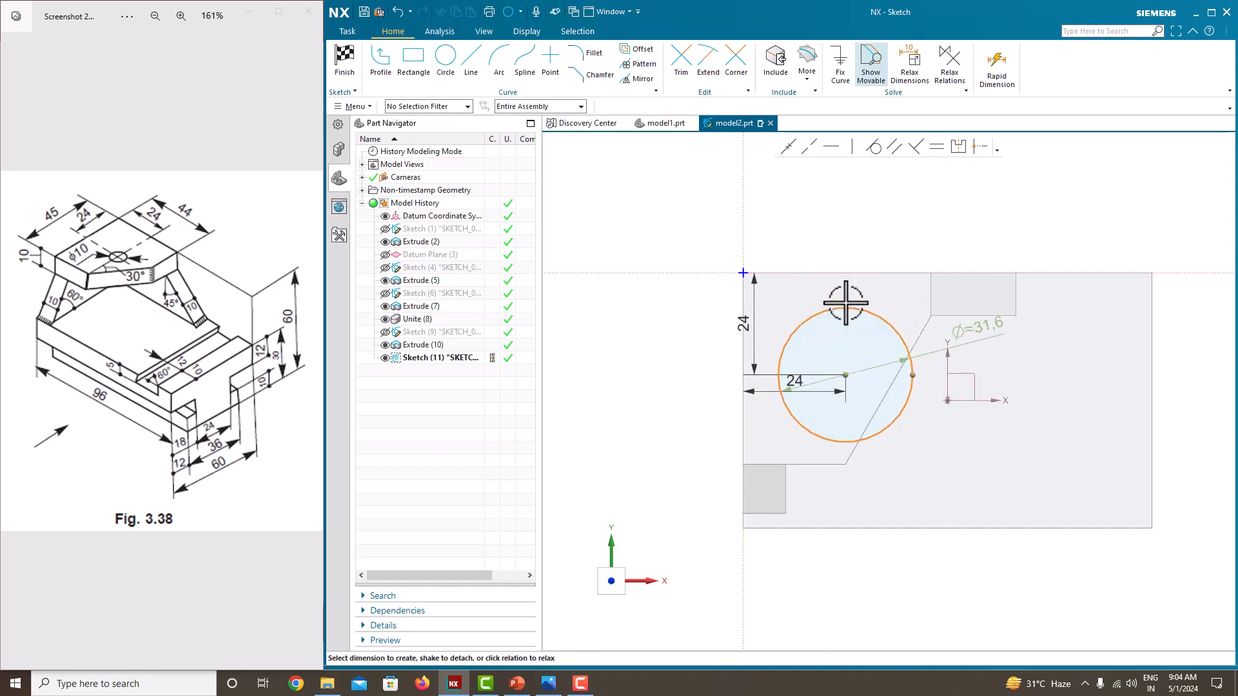
{"action": "left_click", "coordinate": [989, 325]}
{"action": "key", "text": "Return"}
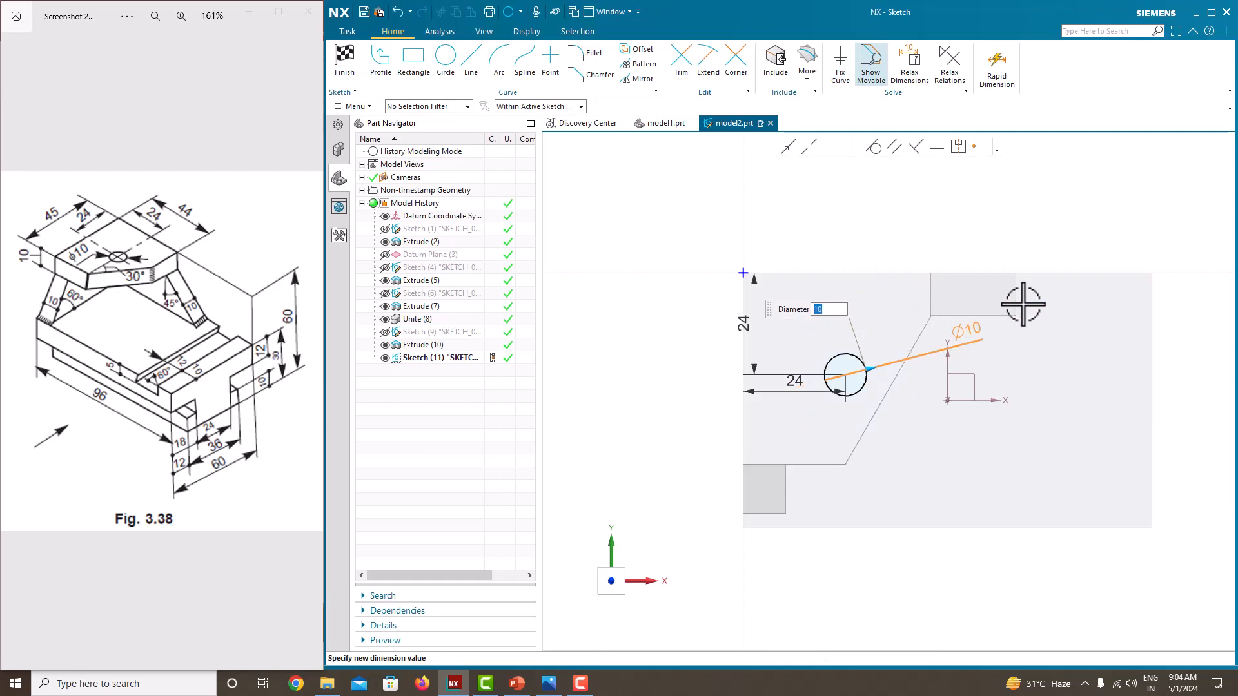
{"action": "right_click", "coordinate": [877, 223]}
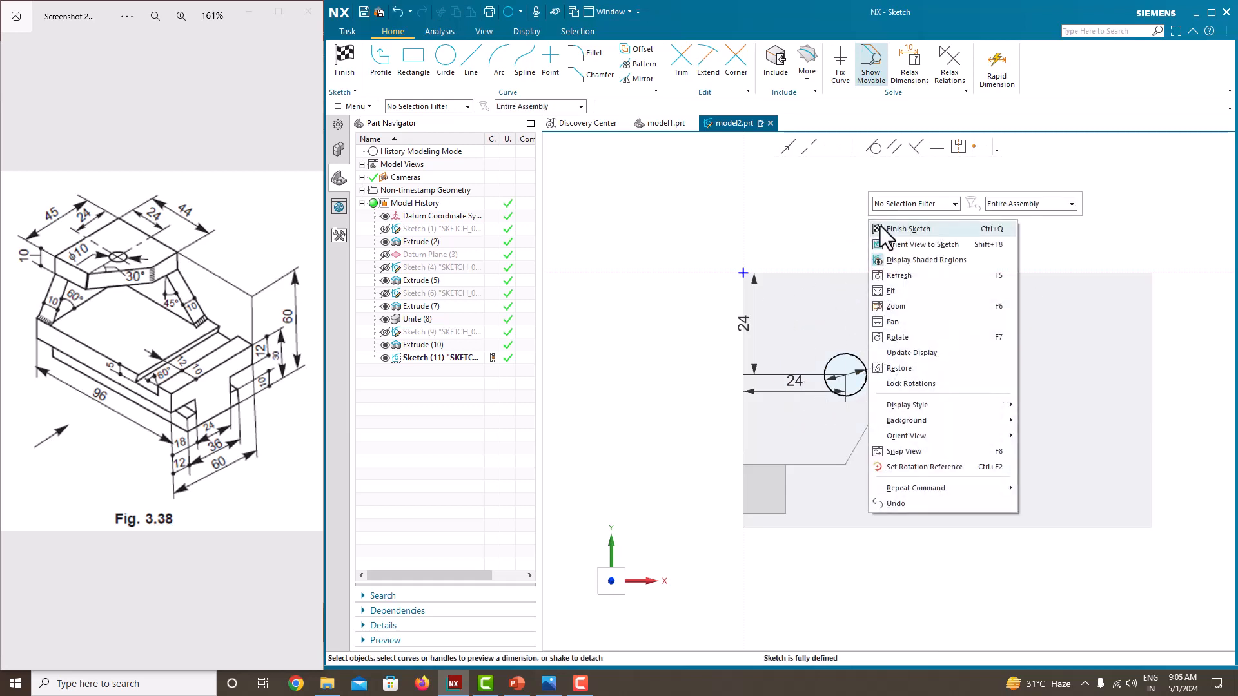
{"action": "left_click", "coordinate": [879, 225]}
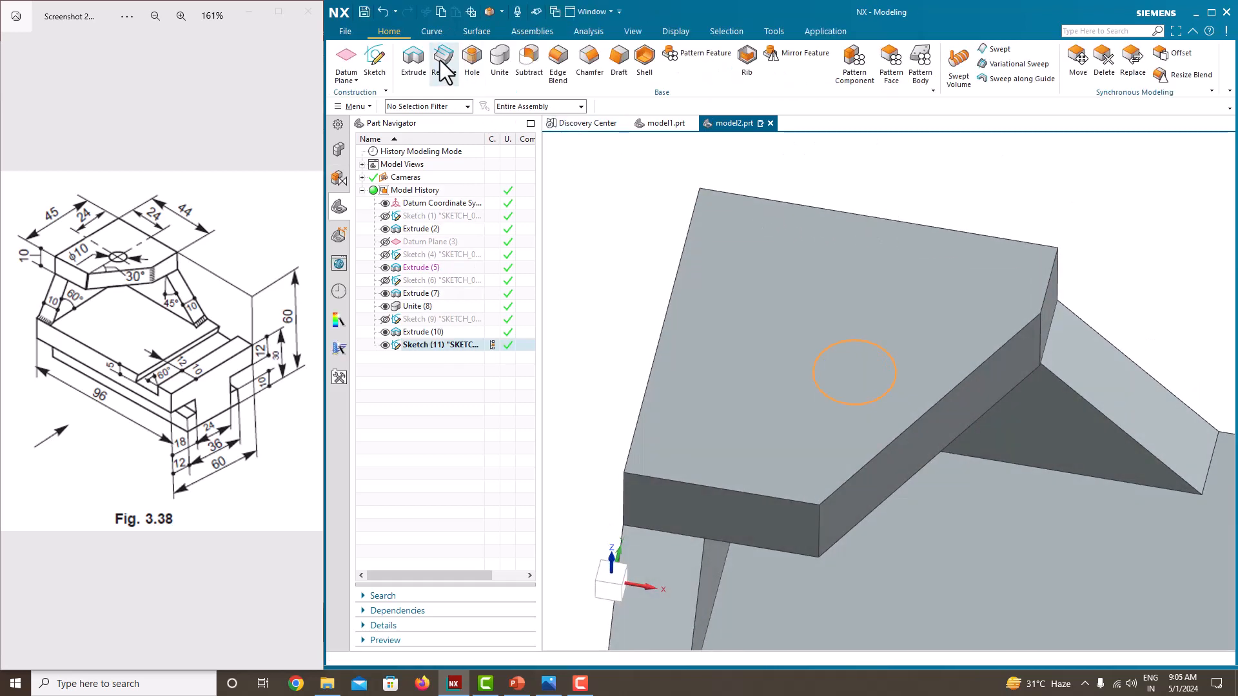
Step: Extrude the circle downward until the next face as a subtracted hole through the top plate and hide its sketch
{"action": "left_click", "coordinate": [413, 59]}
{"action": "middle_click_drag", "start_coordinate": [837, 419], "coordinate": [857, 267]}
{"action": "left_click_drag", "start_coordinate": [858, 268], "coordinate": [859, 413]}
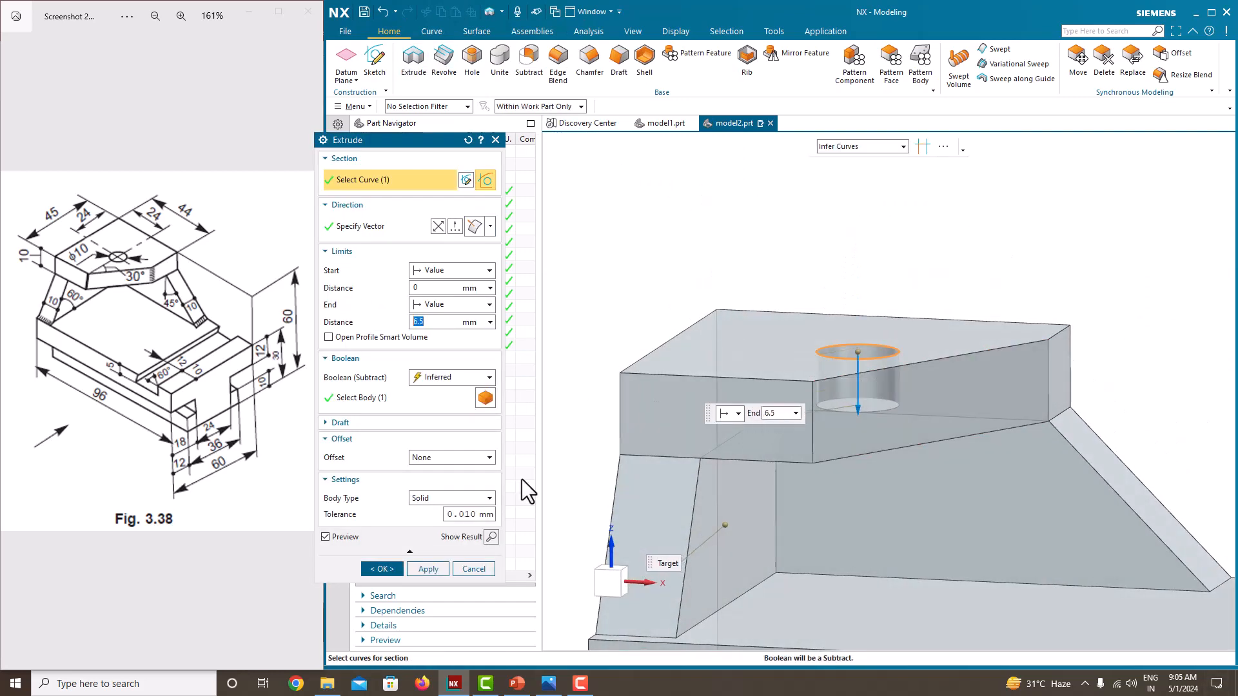
{"action": "left_click", "coordinate": [445, 304]}
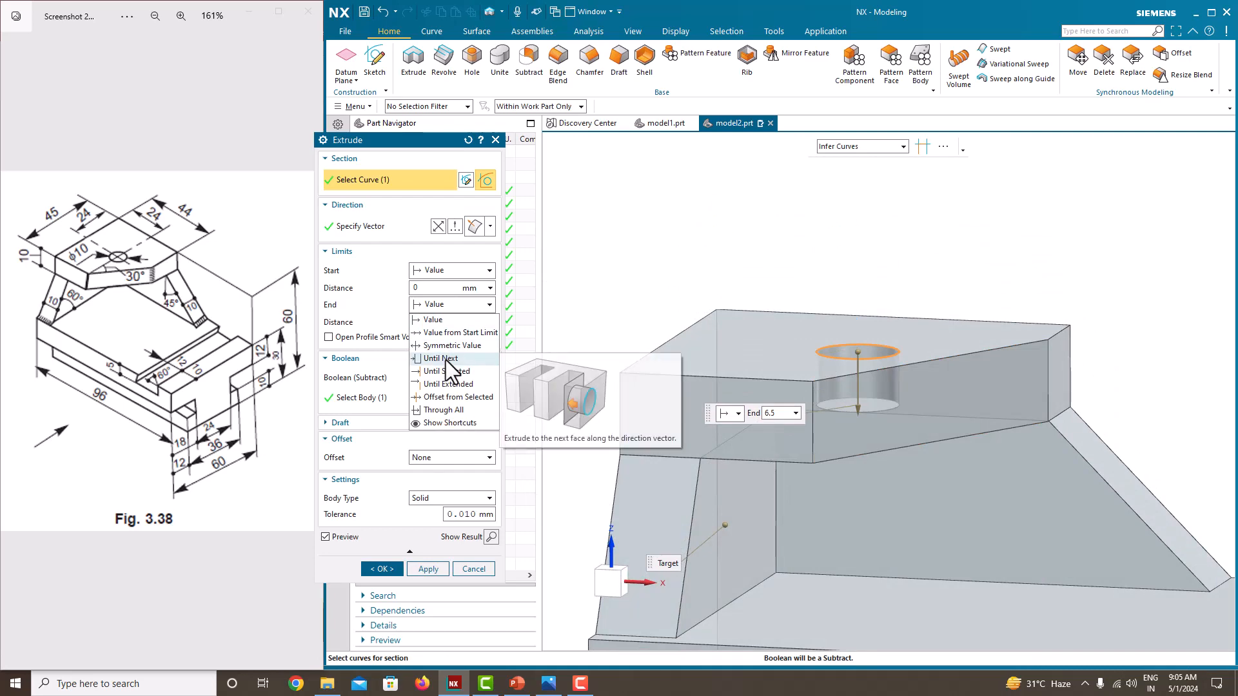
{"action": "left_click", "coordinate": [445, 349]}
{"action": "left_click", "coordinate": [382, 552]}
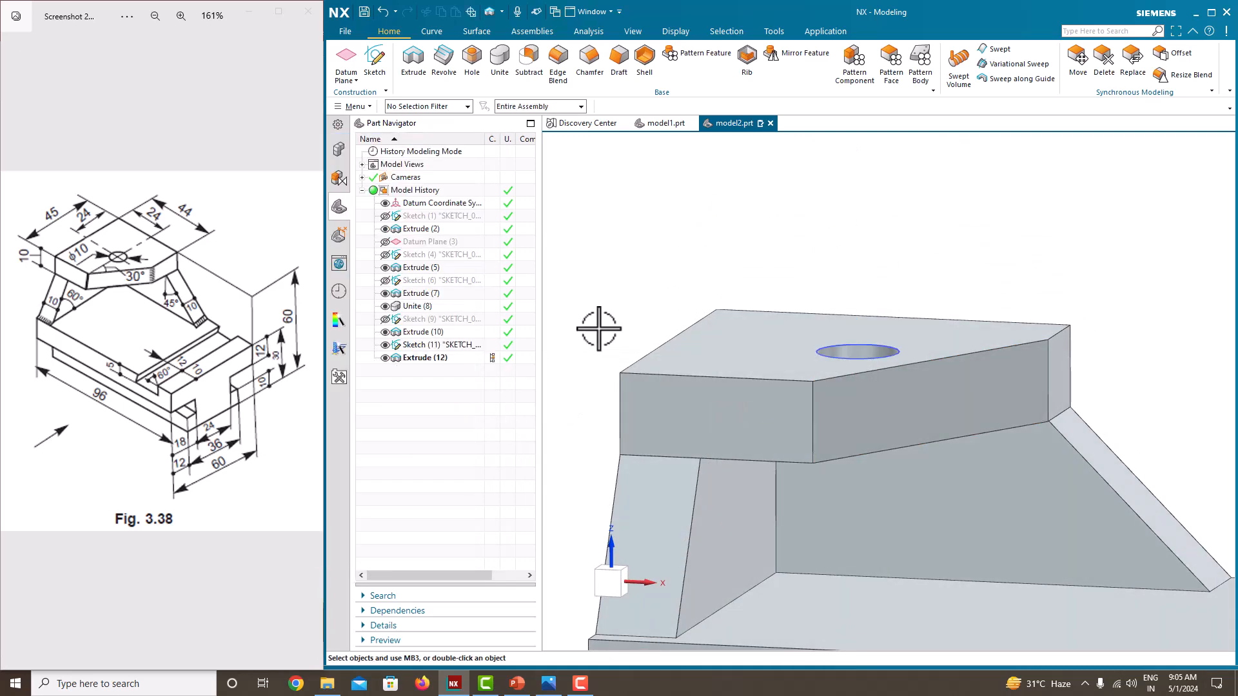
{"action": "middle_click_drag", "start_coordinate": [597, 327], "coordinate": [563, 376]}
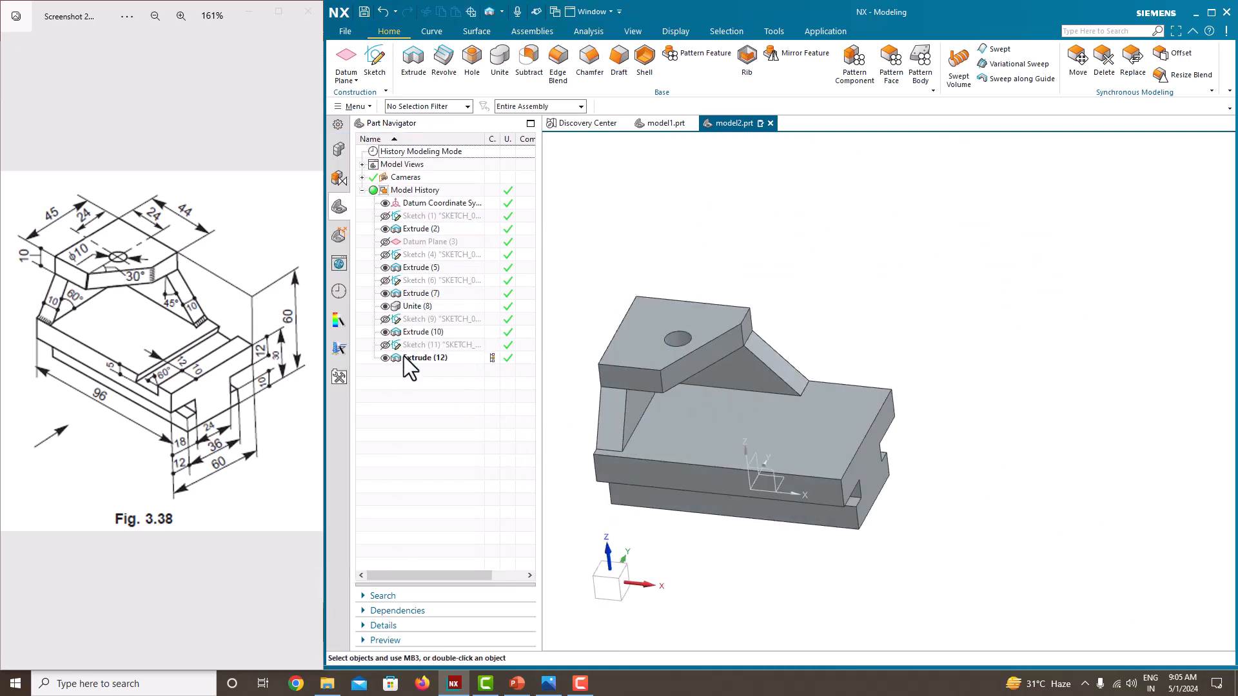
Step: Start a sketch on the part's tall flat side face, opposite the open angled supports
{"action": "middle_click_drag", "start_coordinate": [832, 441], "coordinate": [687, 441]}
{"action": "middle_click_drag", "start_coordinate": [687, 488], "coordinate": [702, 451]}
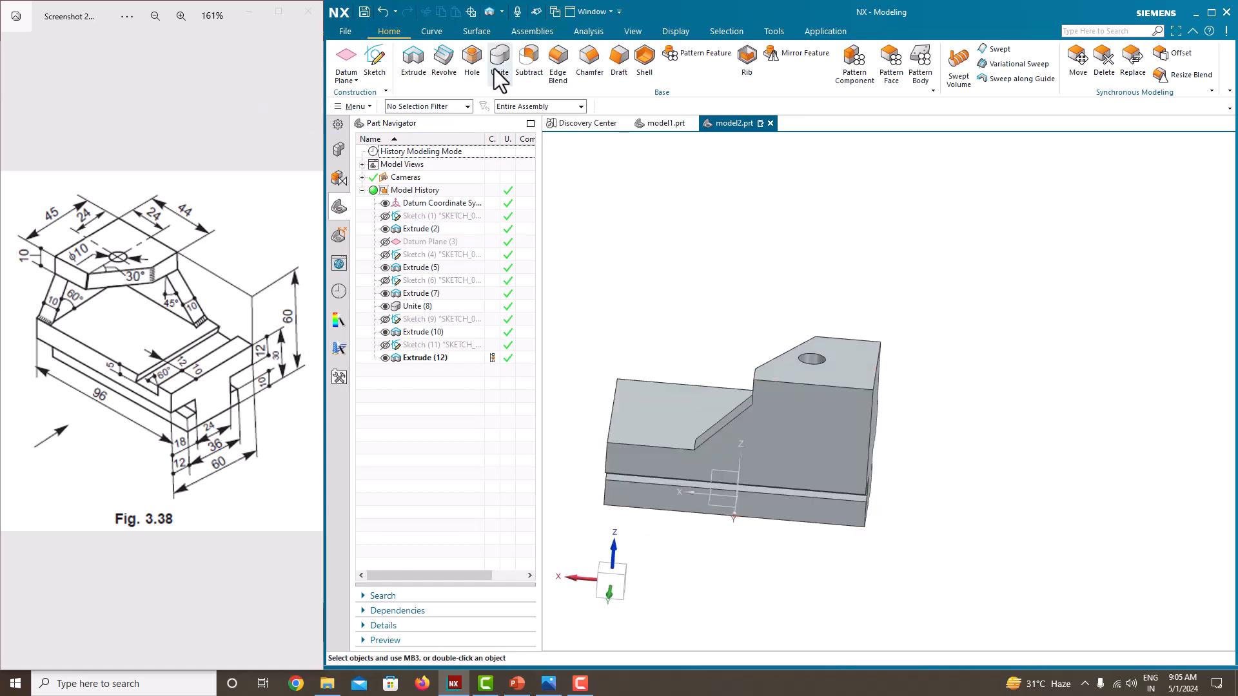
{"action": "left_click", "coordinate": [372, 72]}
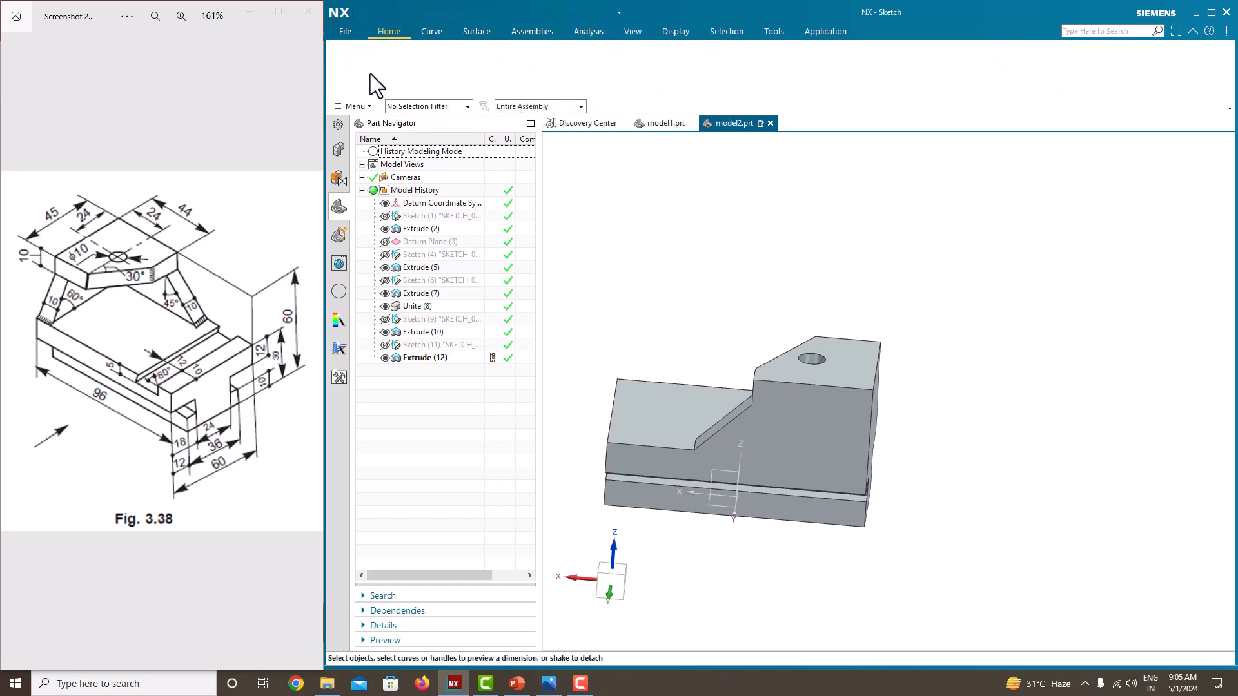
{"action": "left_click", "coordinate": [823, 436]}
{"action": "left_click", "coordinate": [437, 275]}
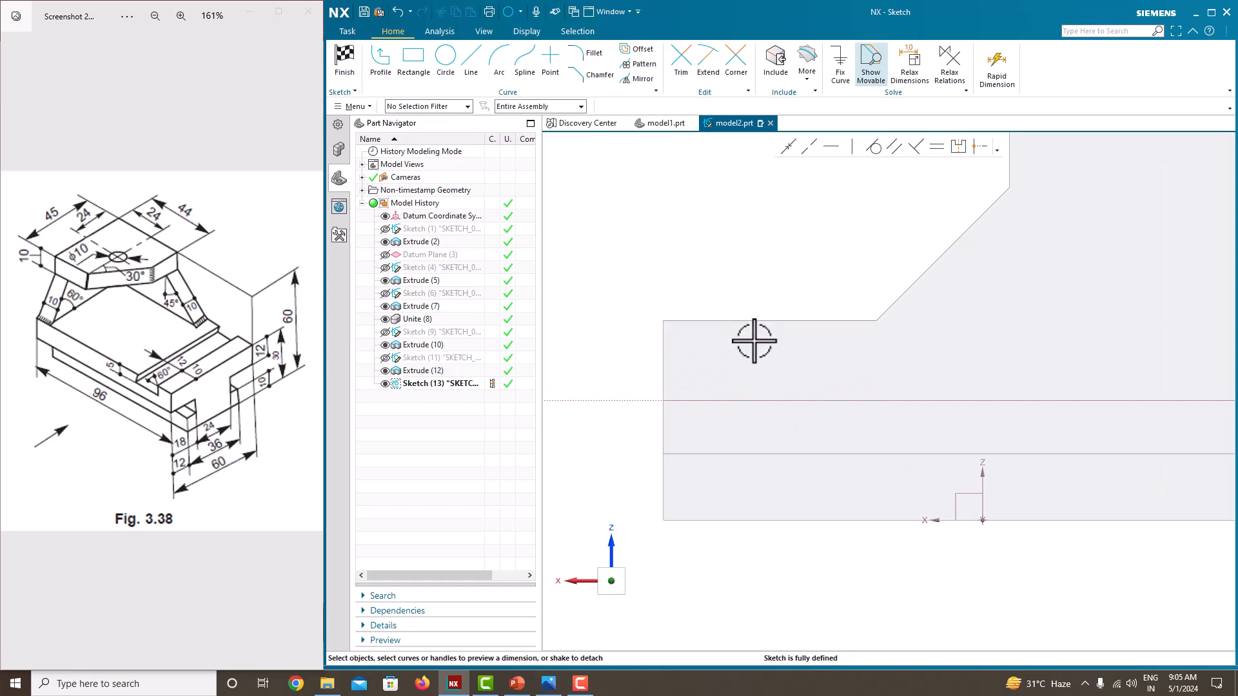
Step: Draw a closed four-sided groove profile about 7.5 mm deep below the base's upper edge, with one vertical and one sloping side
{"action": "left_click", "coordinate": [387, 75]}
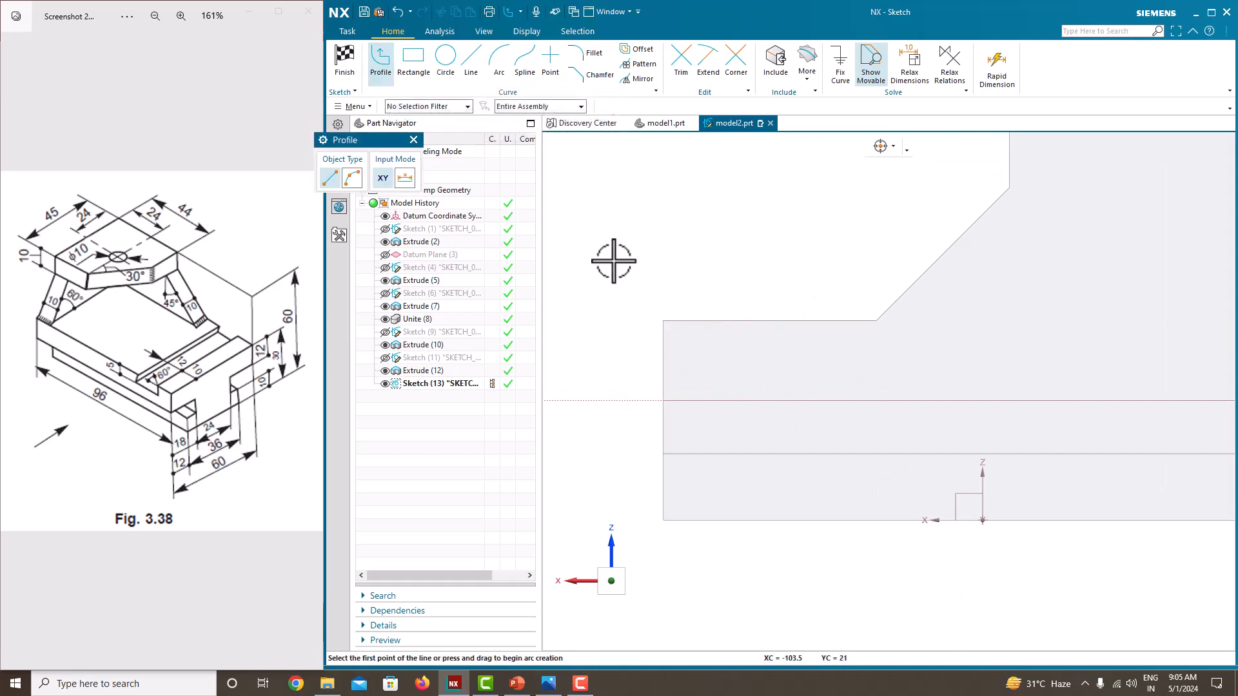
{"action": "left_click", "coordinate": [717, 321]}
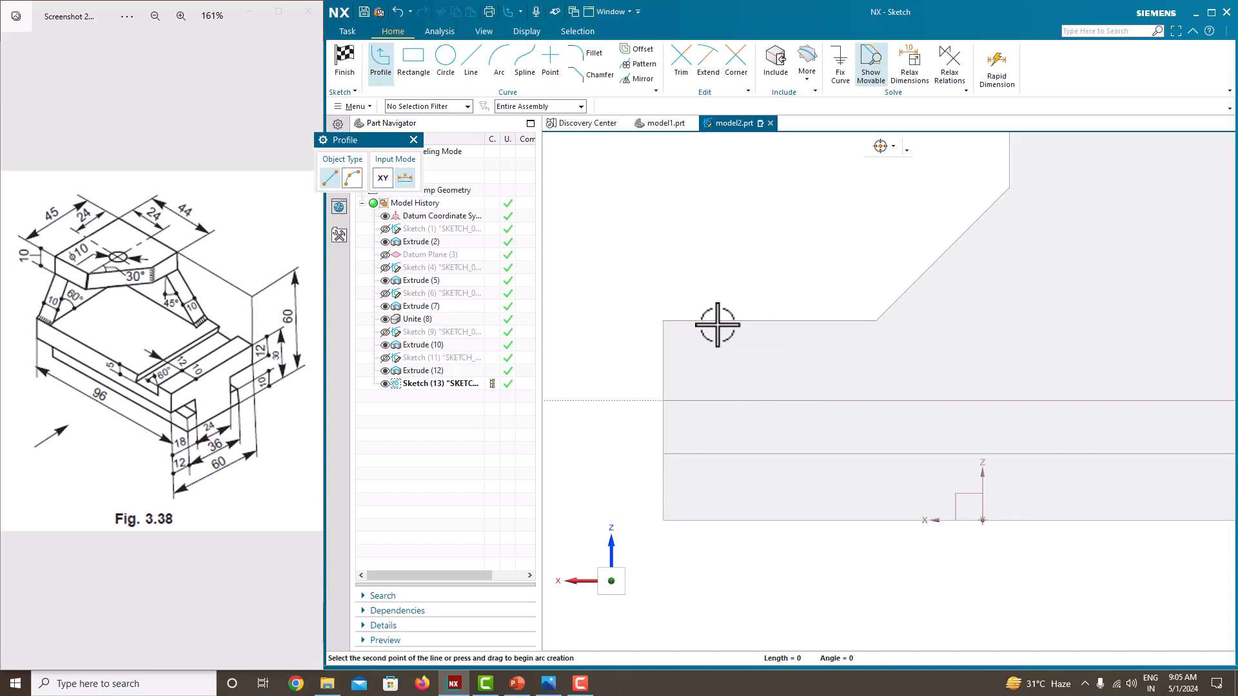
{"action": "left_click", "coordinate": [717, 370]}
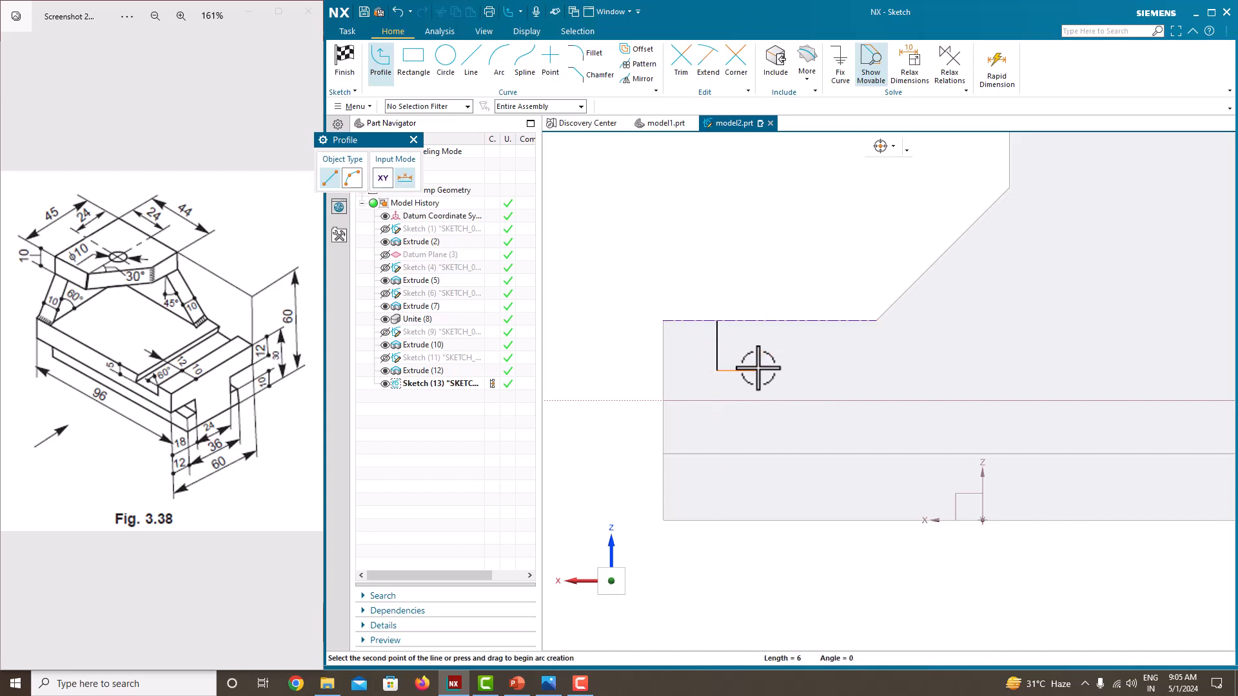
{"action": "left_click", "coordinate": [830, 369]}
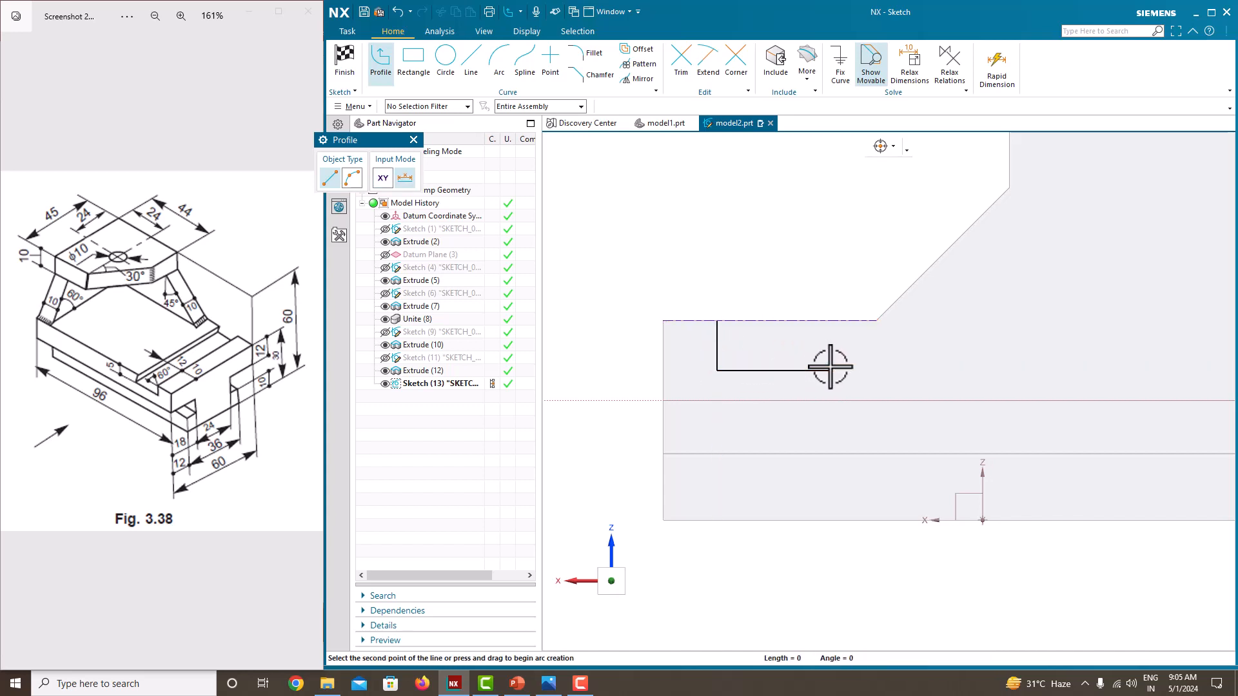
{"action": "left_click", "coordinate": [792, 320]}
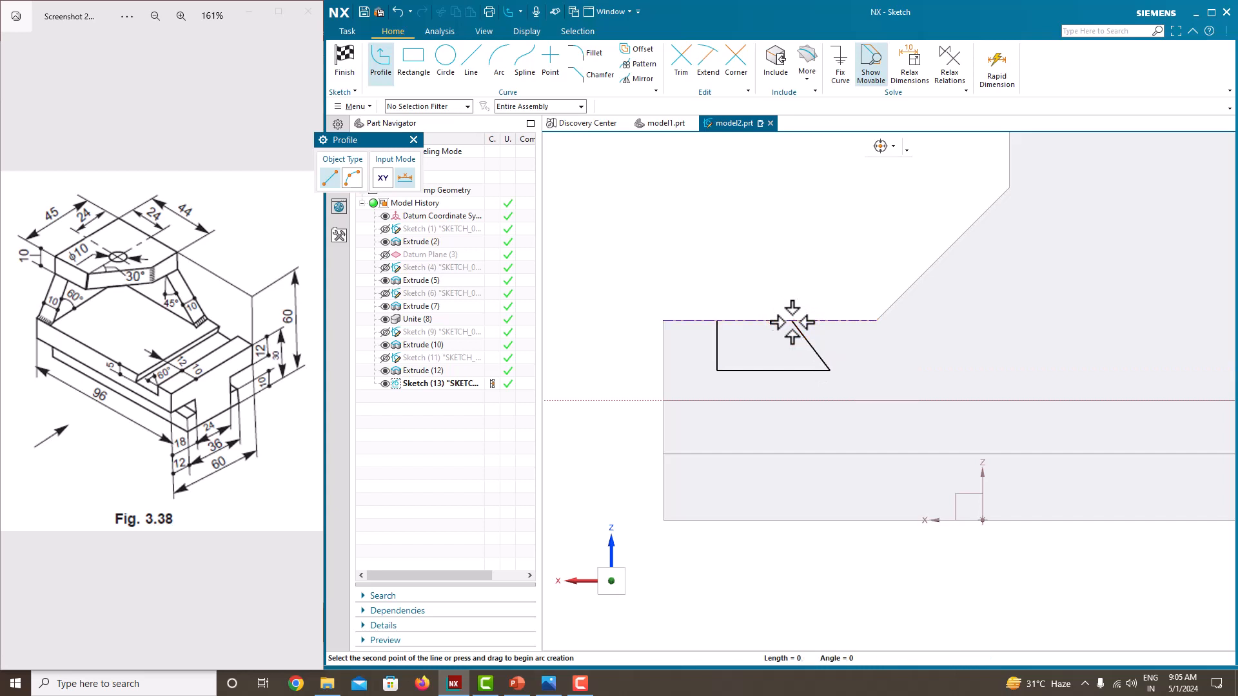
{"action": "left_click", "coordinate": [717, 321]}
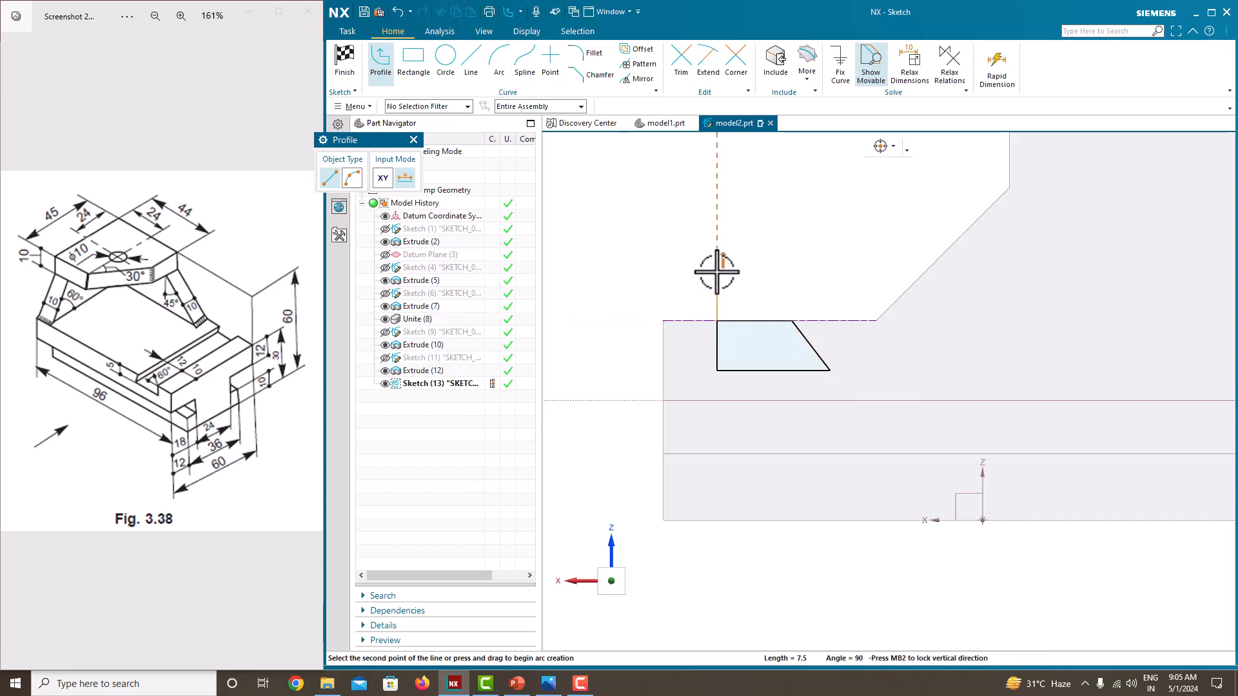
{"action": "middle_click", "coordinate": [831, 280]}
{"action": "middle_click", "coordinate": [832, 279]}
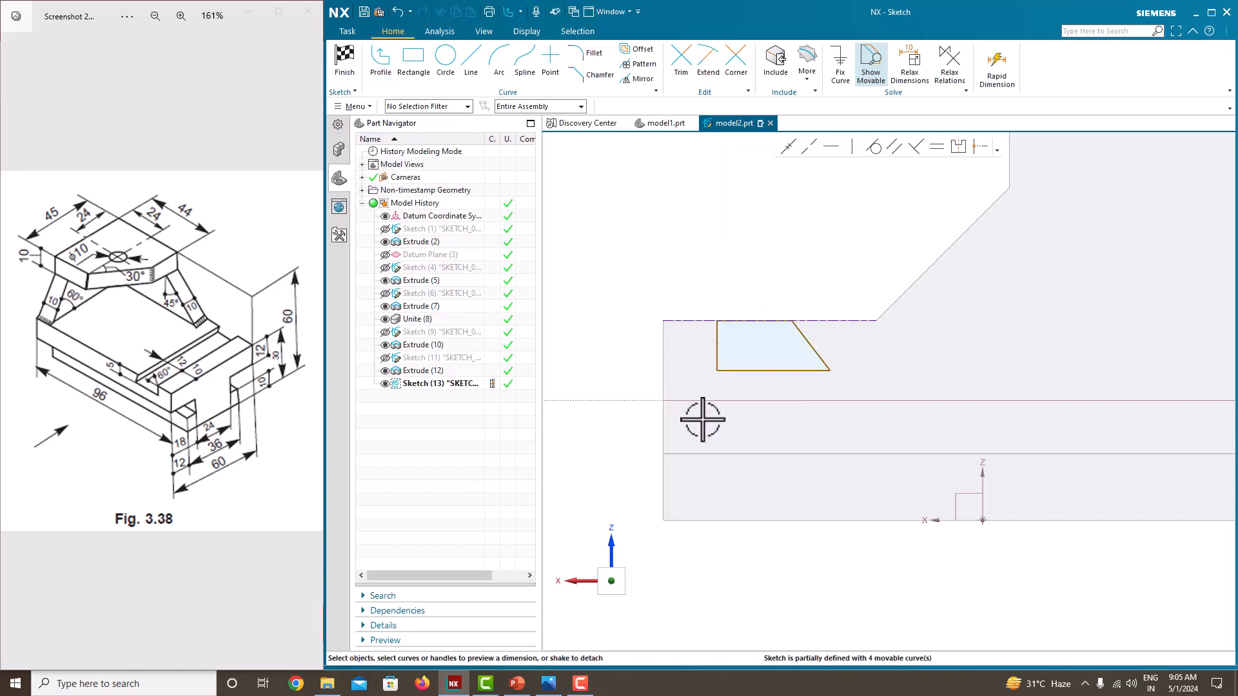
Step: Dimension the groove profile's upper line 12 mm wide and place its vertical side 10 mm from the base's end edge
{"action": "left_click", "coordinate": [742, 321]}
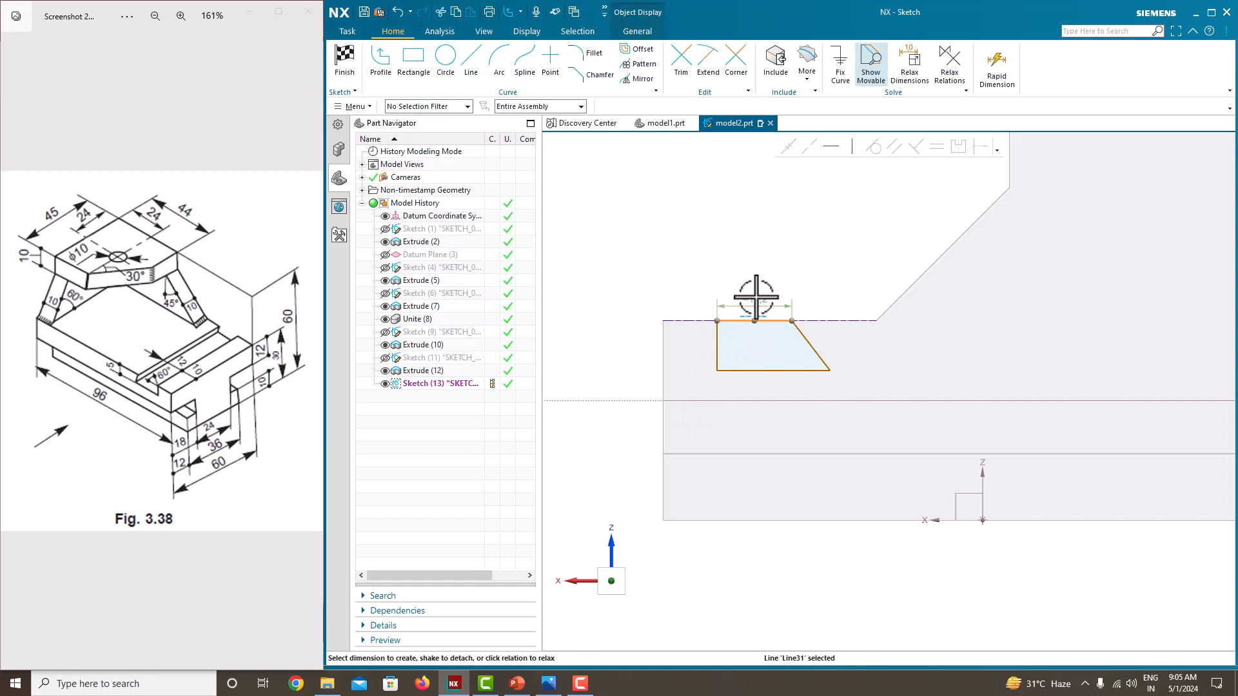
{"action": "left_click", "coordinate": [756, 297]}
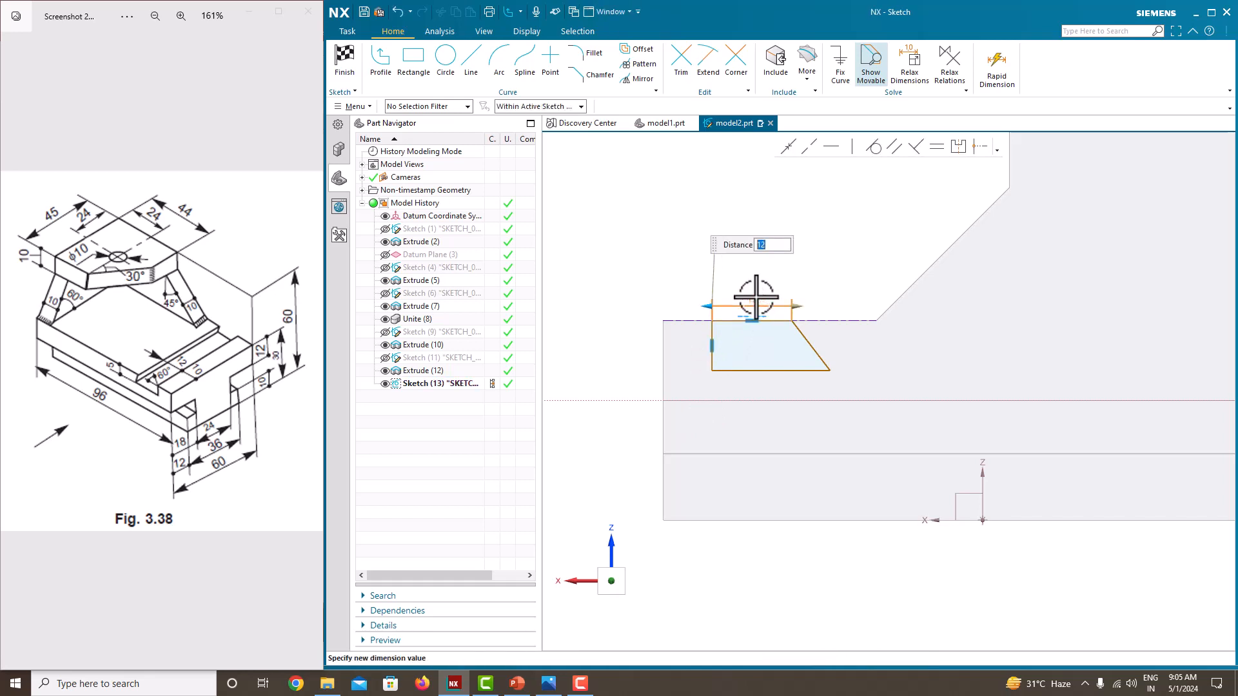
{"action": "key", "text": "Return"}
{"action": "left_click", "coordinate": [713, 348]}
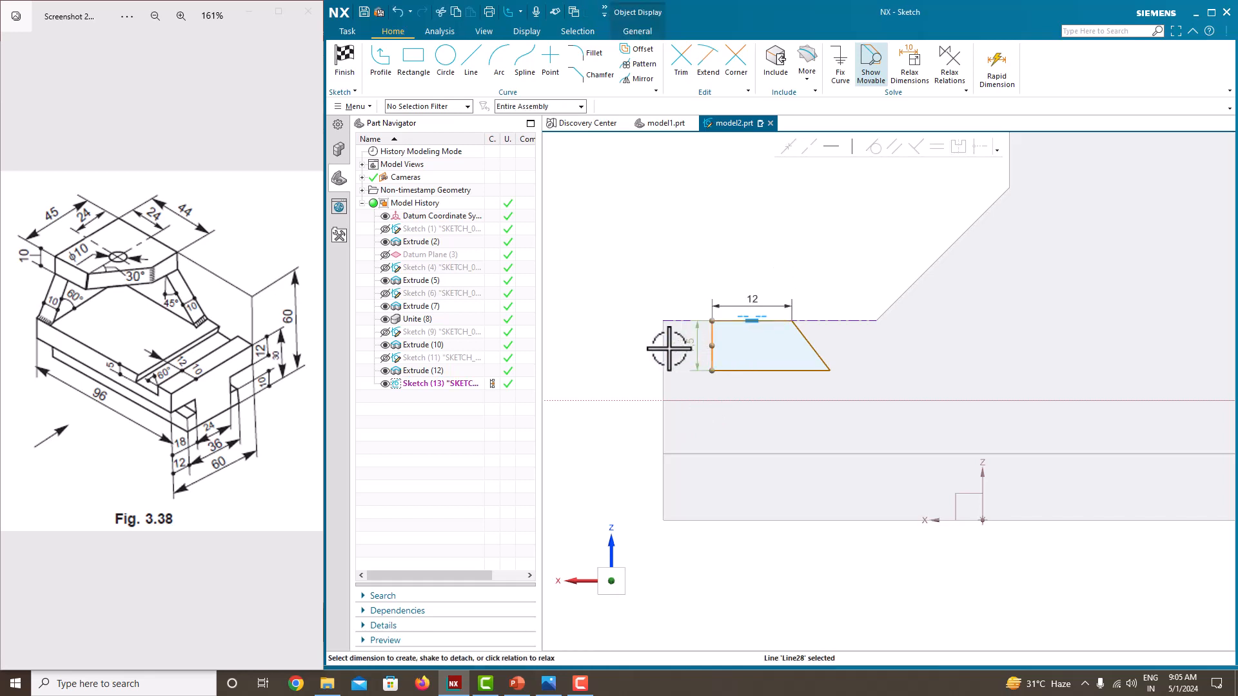
{"action": "left_click", "coordinate": [663, 349]}
{"action": "left_click", "coordinate": [685, 351]}
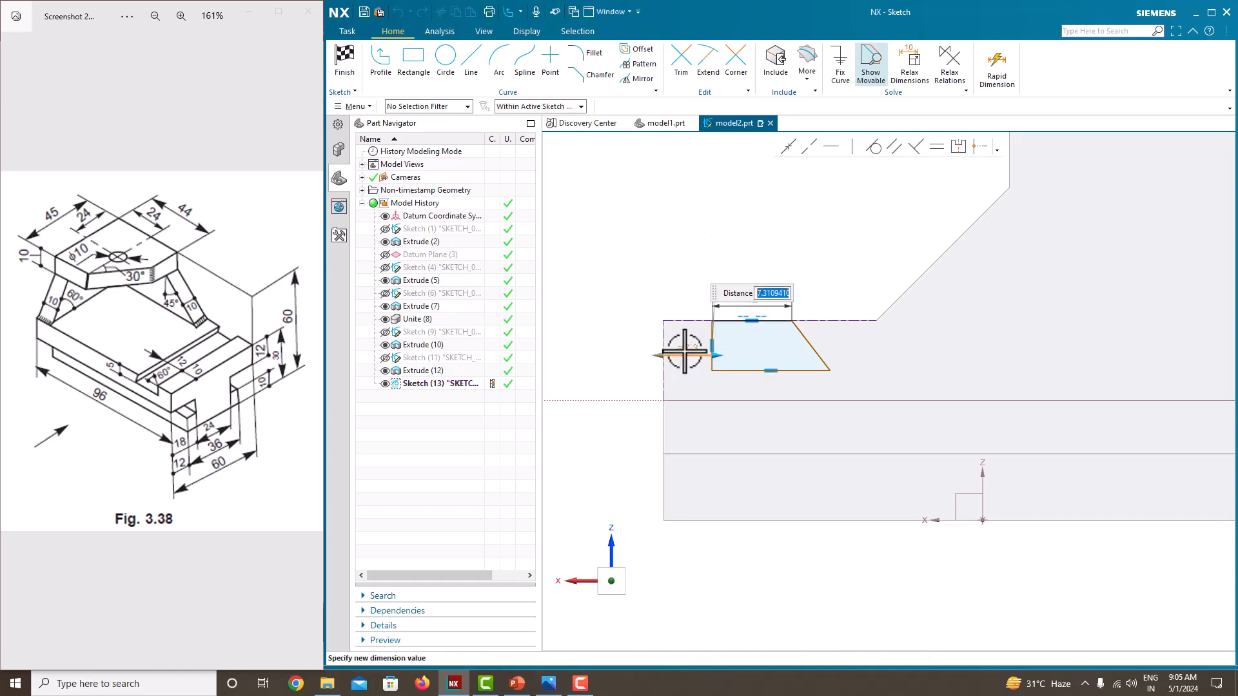
{"action": "type", "text": "10"}
{"action": "key", "text": "Return"}
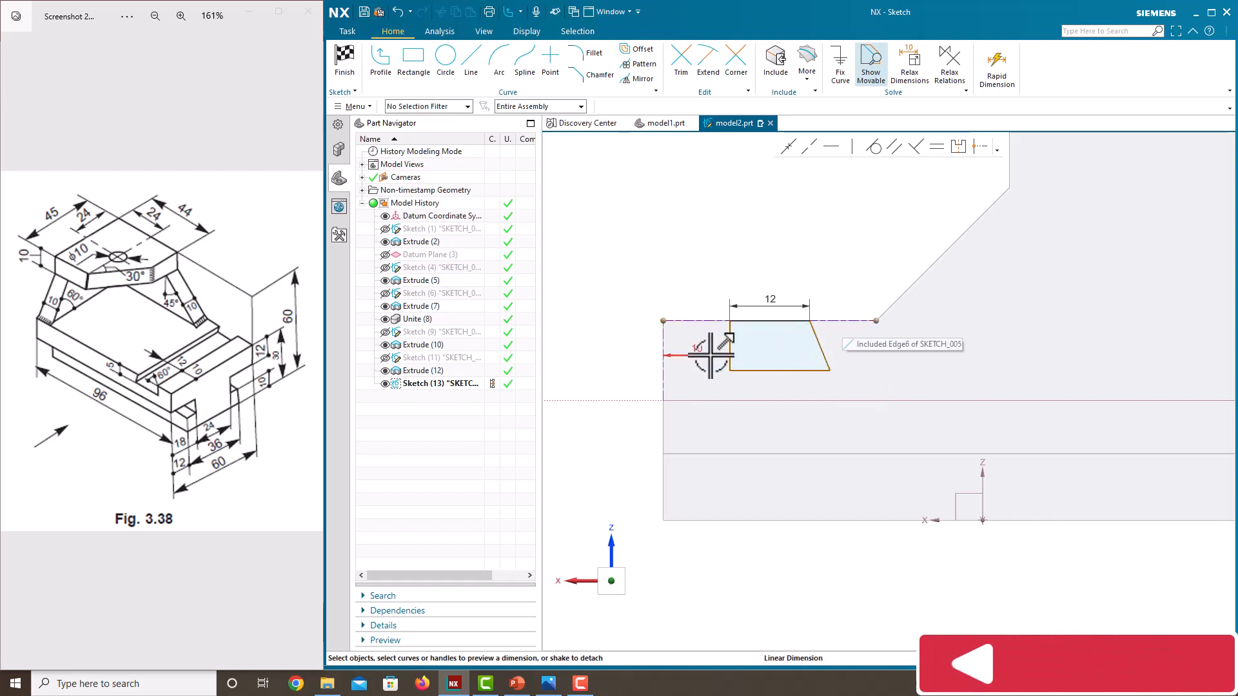
Step: Set the groove profile's depth to 5 mm and the angle between its sloping side and lower line to 60 degrees
{"action": "left_click", "coordinate": [731, 342]}
{"action": "left_click", "coordinate": [717, 343]}
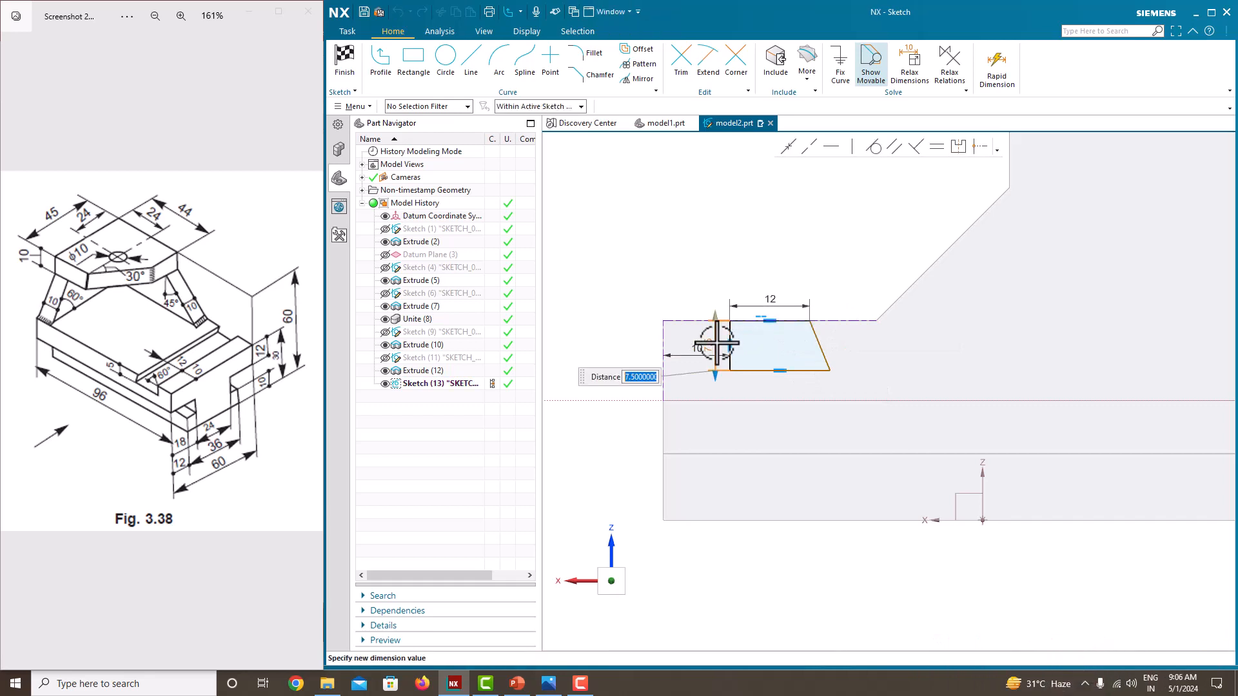
{"action": "key", "text": "Return"}
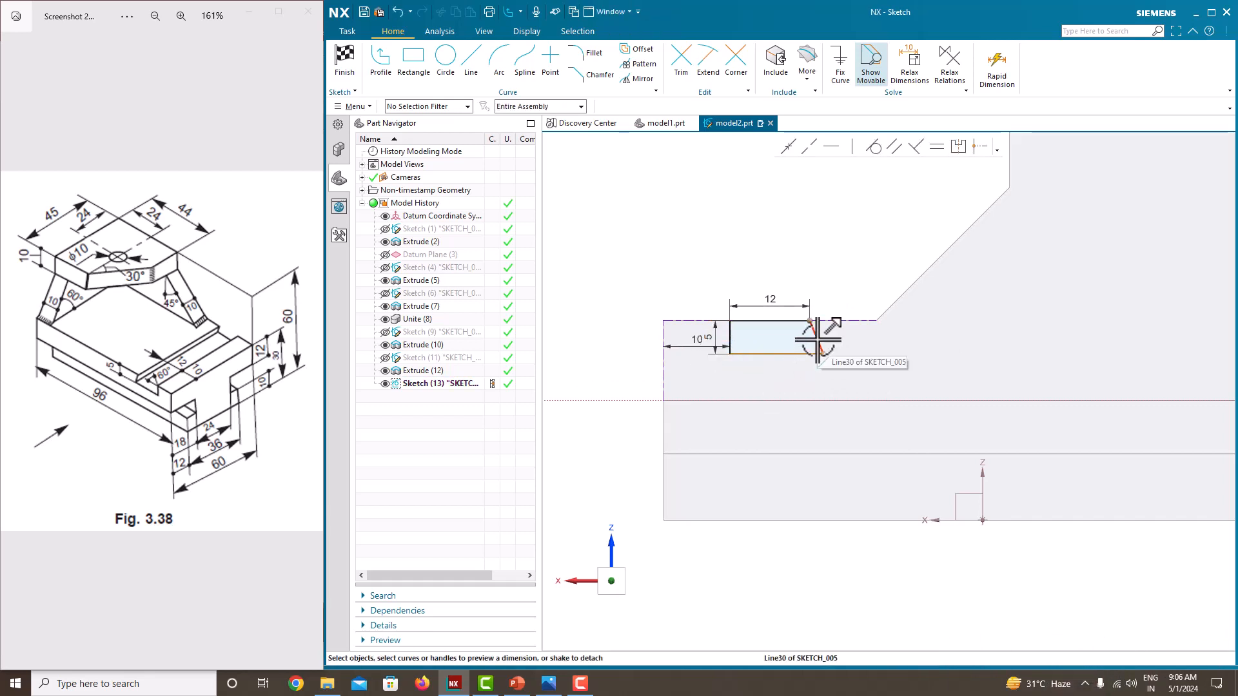
{"action": "left_click", "coordinate": [818, 339]}
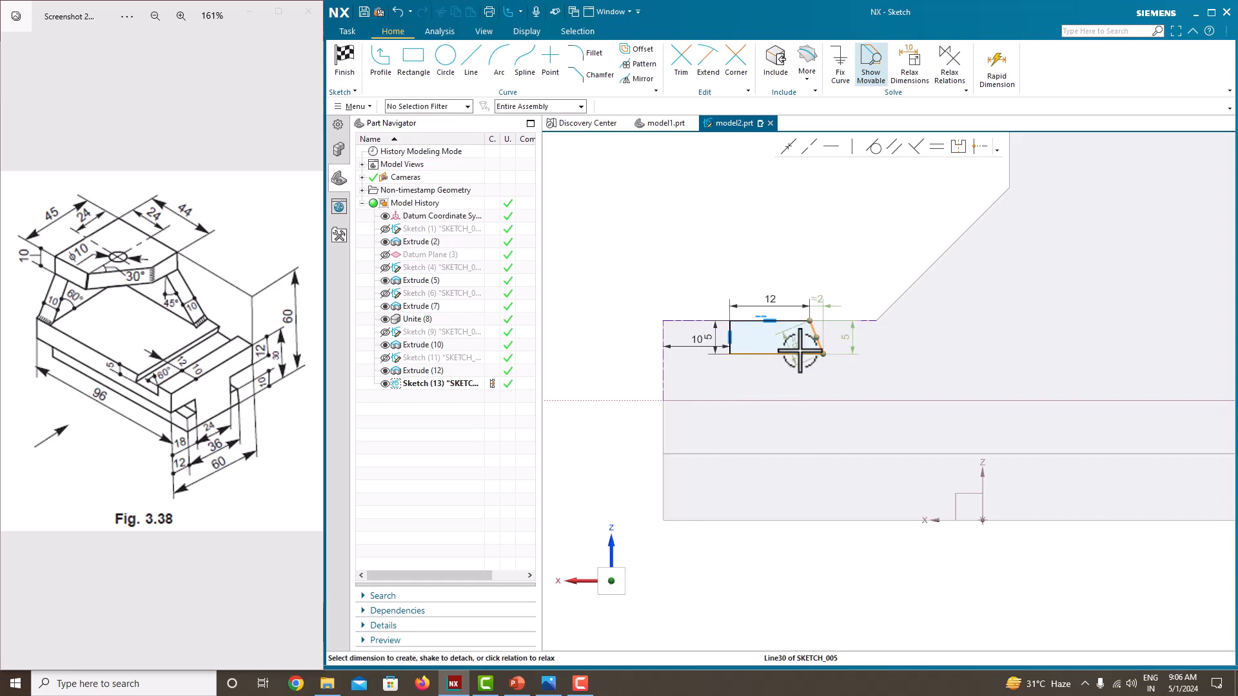
{"action": "left_click", "coordinate": [790, 355]}
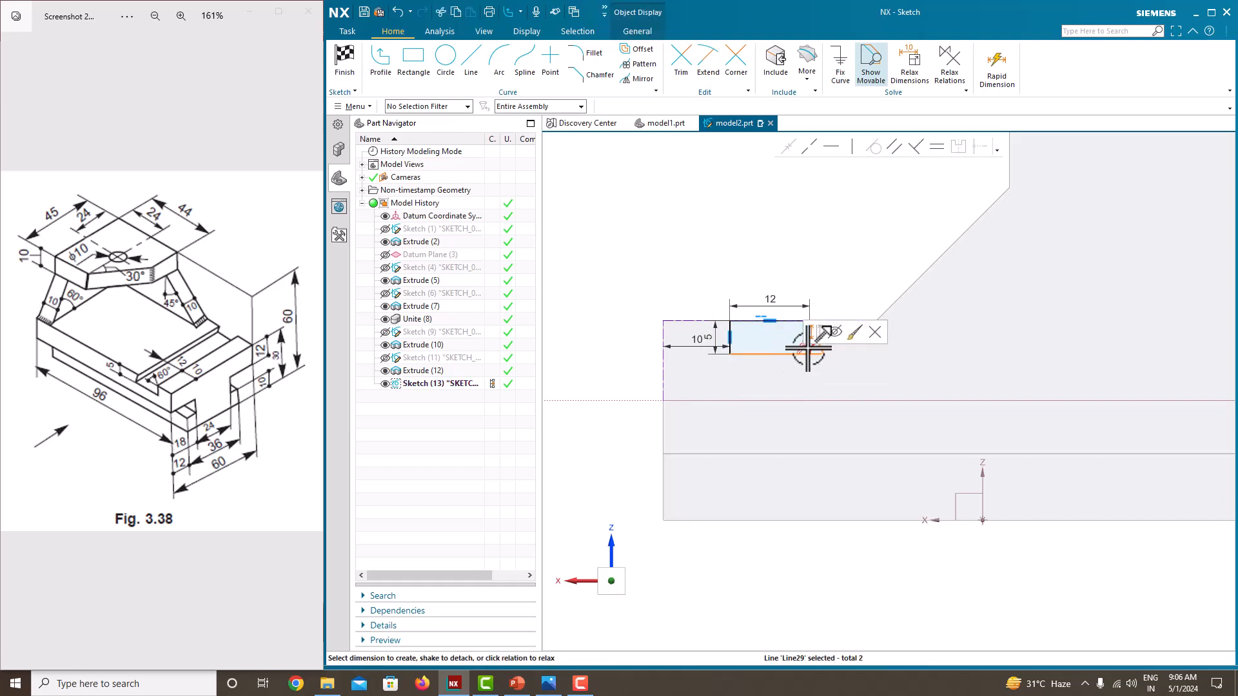
{"action": "left_click", "coordinate": [807, 348]}
{"action": "key", "text": "Return"}
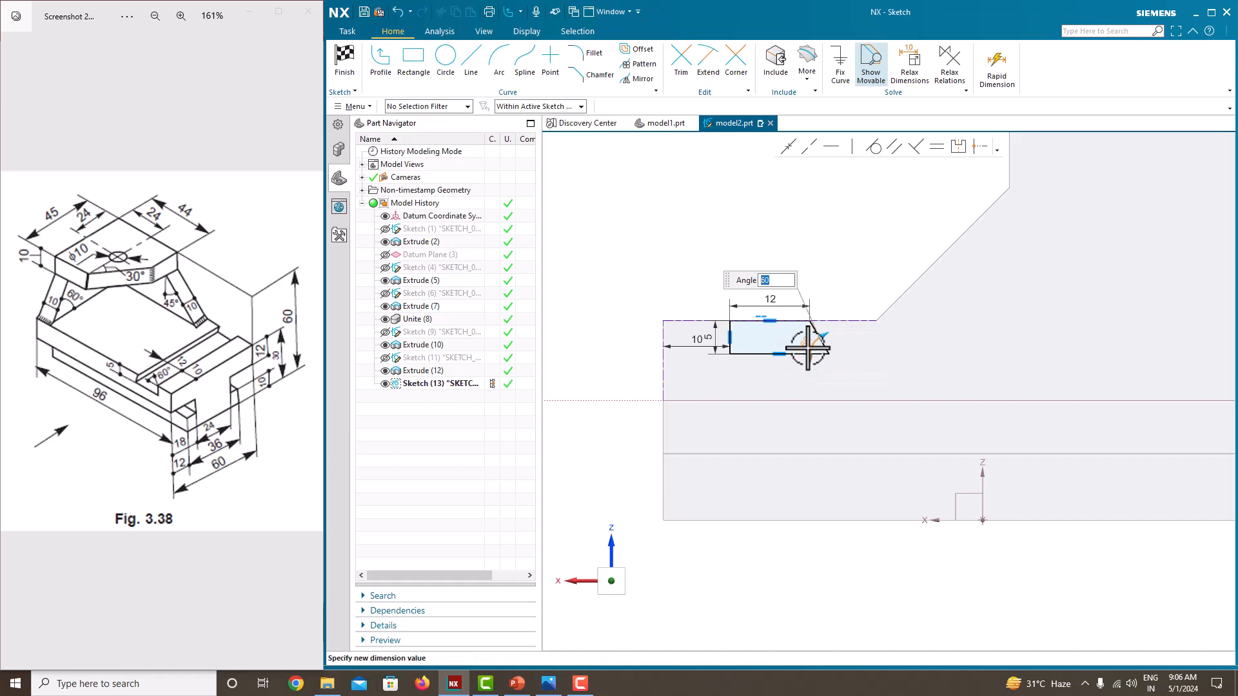
Step: Finish the sketch and extrude the groove profile until the next face, subtracting it across the base
{"action": "right_click", "coordinate": [845, 234]}
{"action": "left_click", "coordinate": [872, 247]}
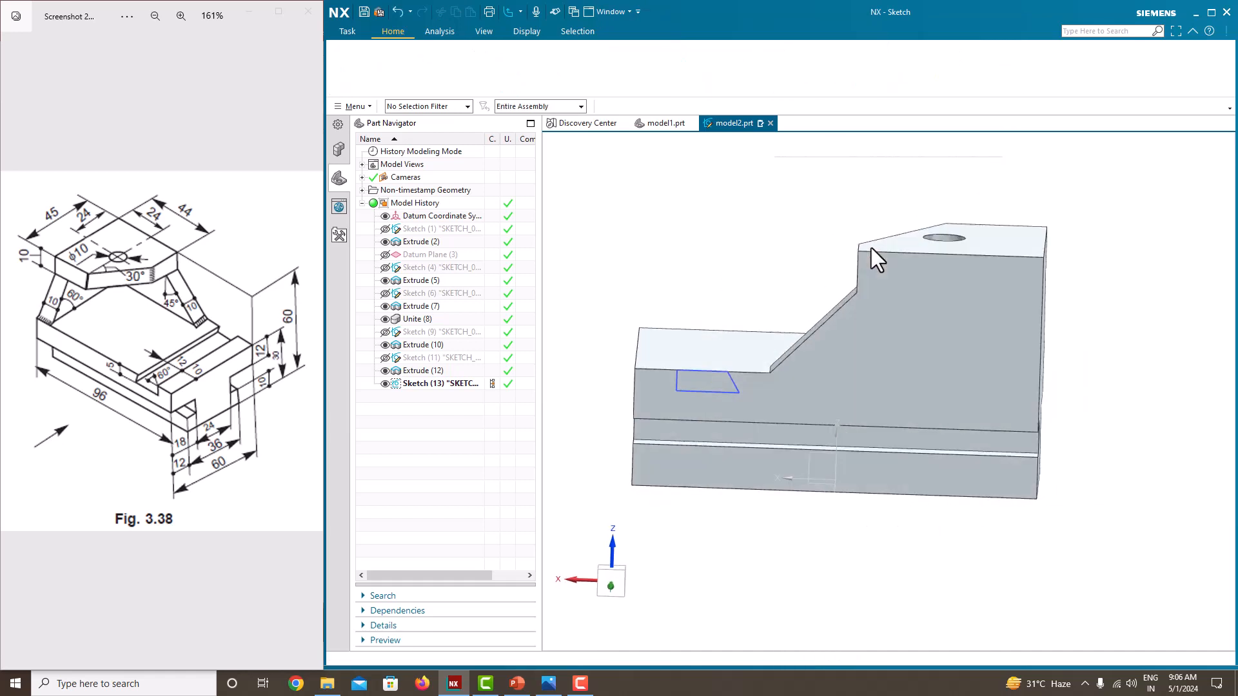
{"action": "left_click", "coordinate": [413, 58]}
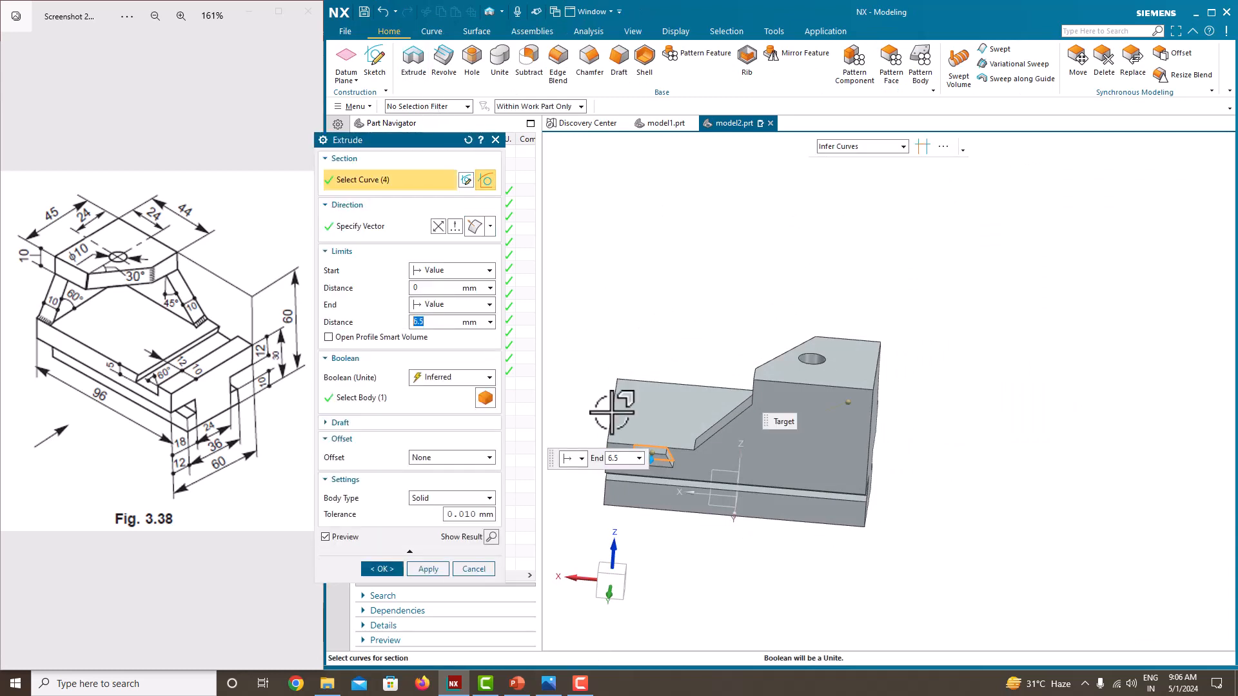
{"action": "type", "text": "40"}
{"action": "key", "text": "Return"}
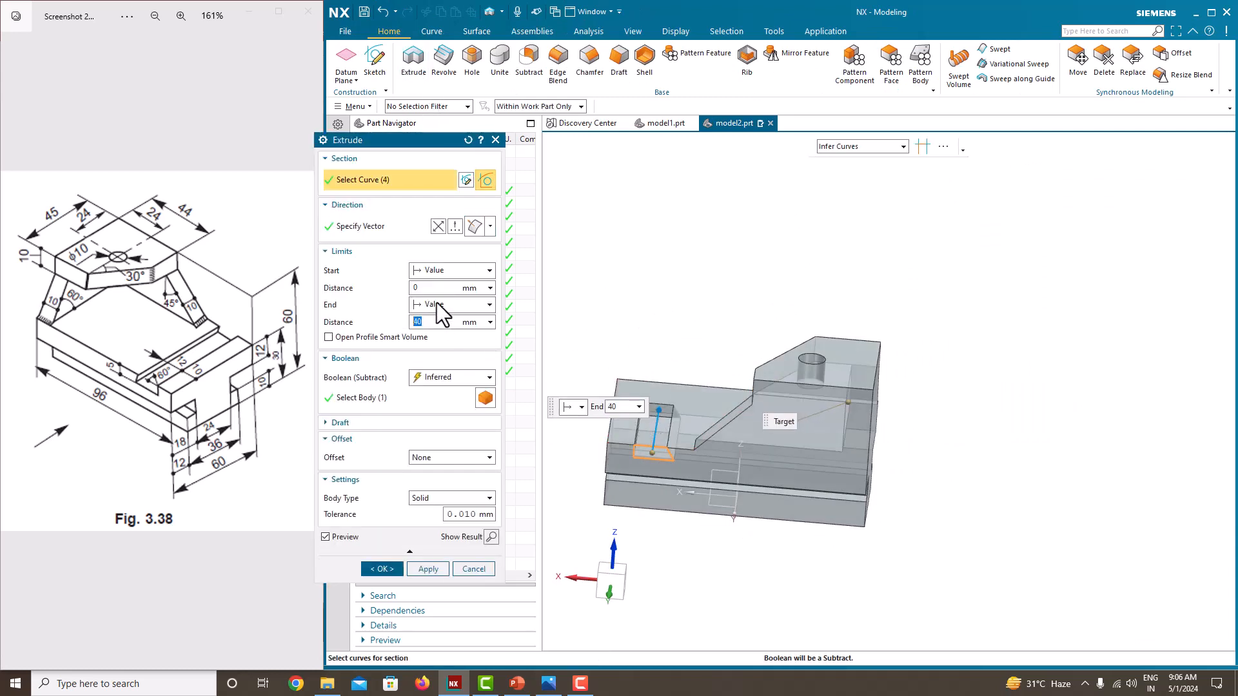
{"action": "left_click", "coordinate": [452, 304]}
{"action": "left_click", "coordinate": [443, 359]}
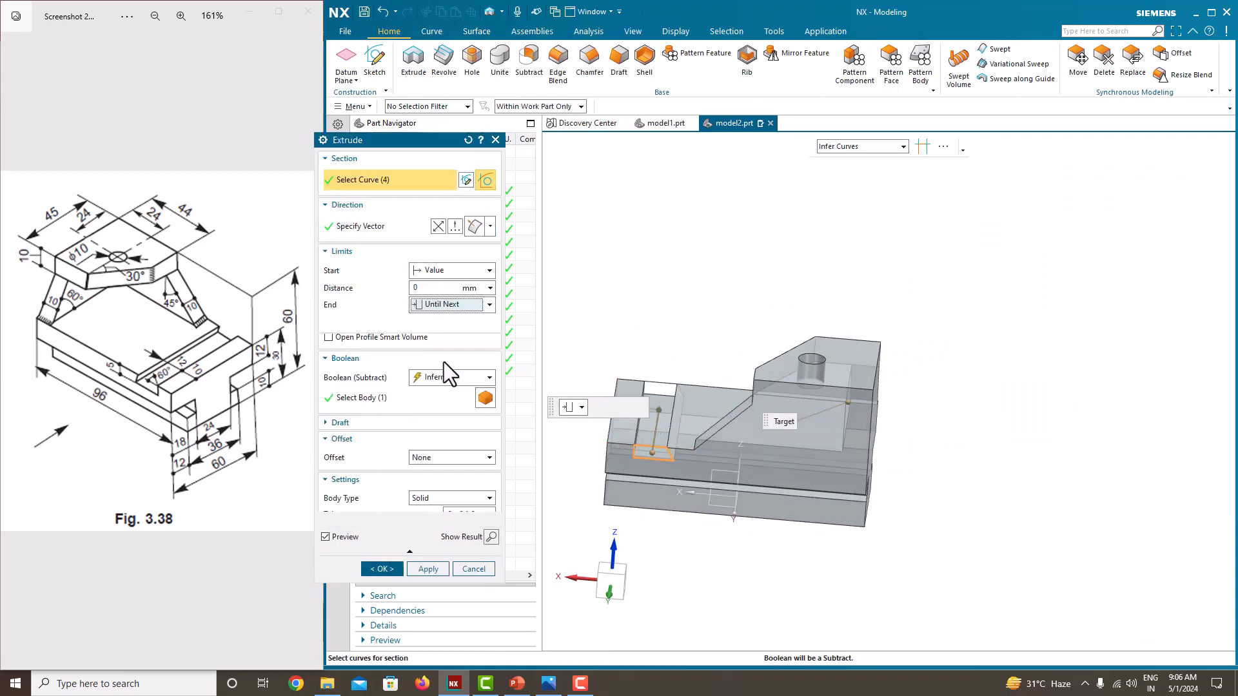
{"action": "left_click", "coordinate": [398, 554]}
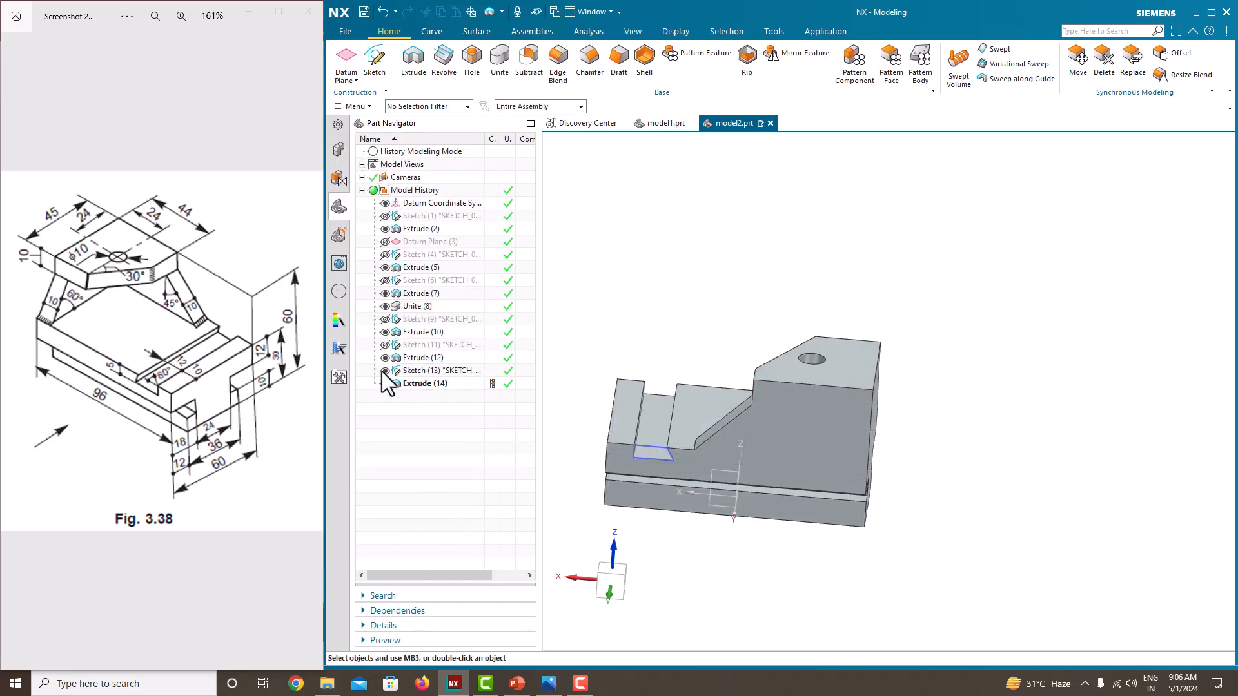
Step: Hide the groove sketch and orient the finished part to the isometric view
{"action": "middle_click_drag", "start_coordinate": [644, 323], "coordinate": [809, 387]}
{"action": "right_click", "coordinate": [780, 257]}
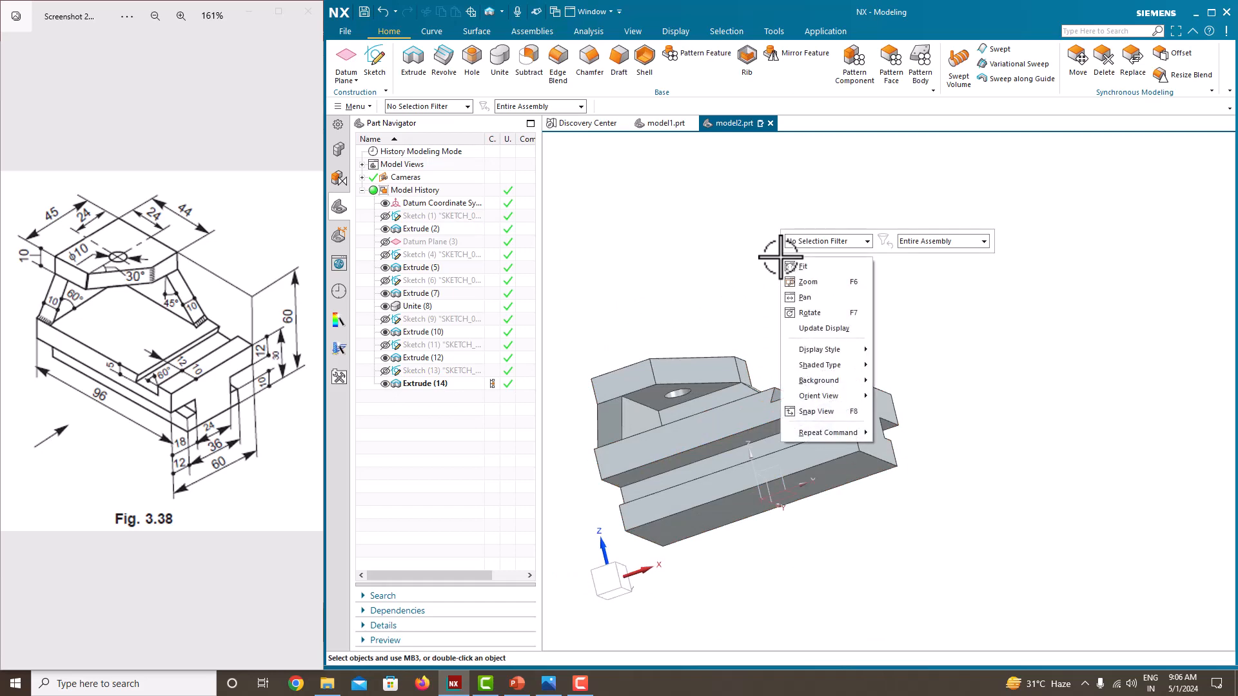
{"action": "mouse_move", "coordinate": [826, 397]}
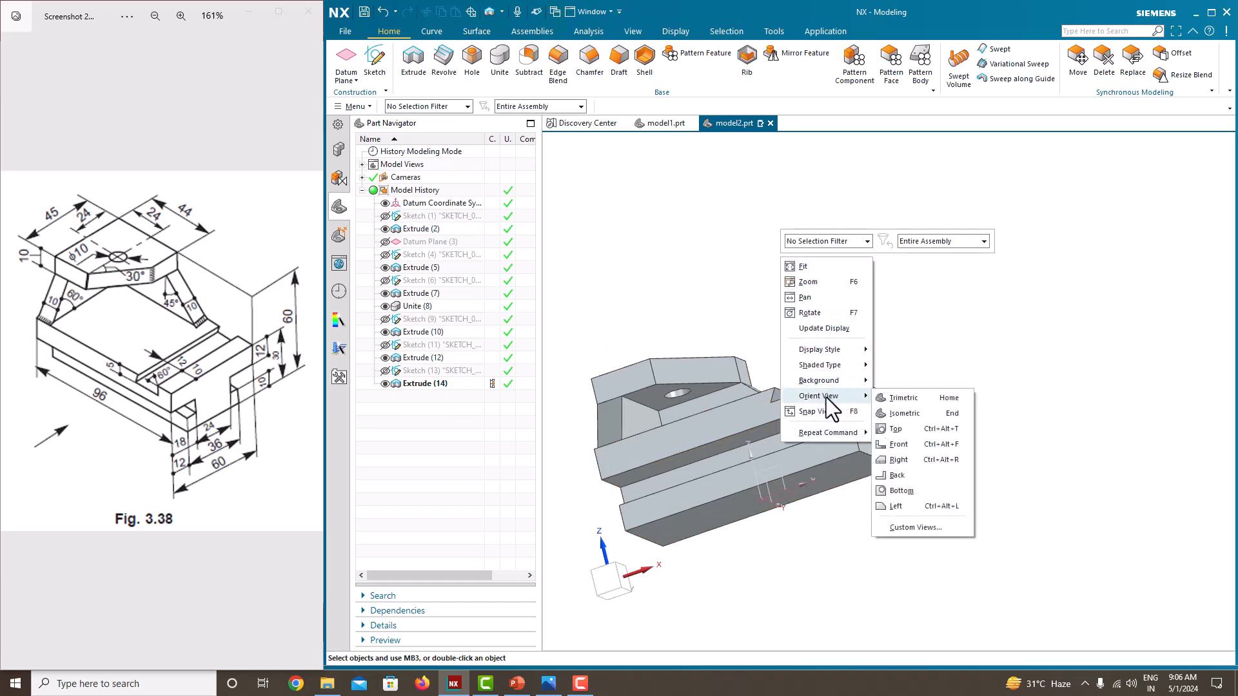
{"action": "left_click", "coordinate": [901, 407]}
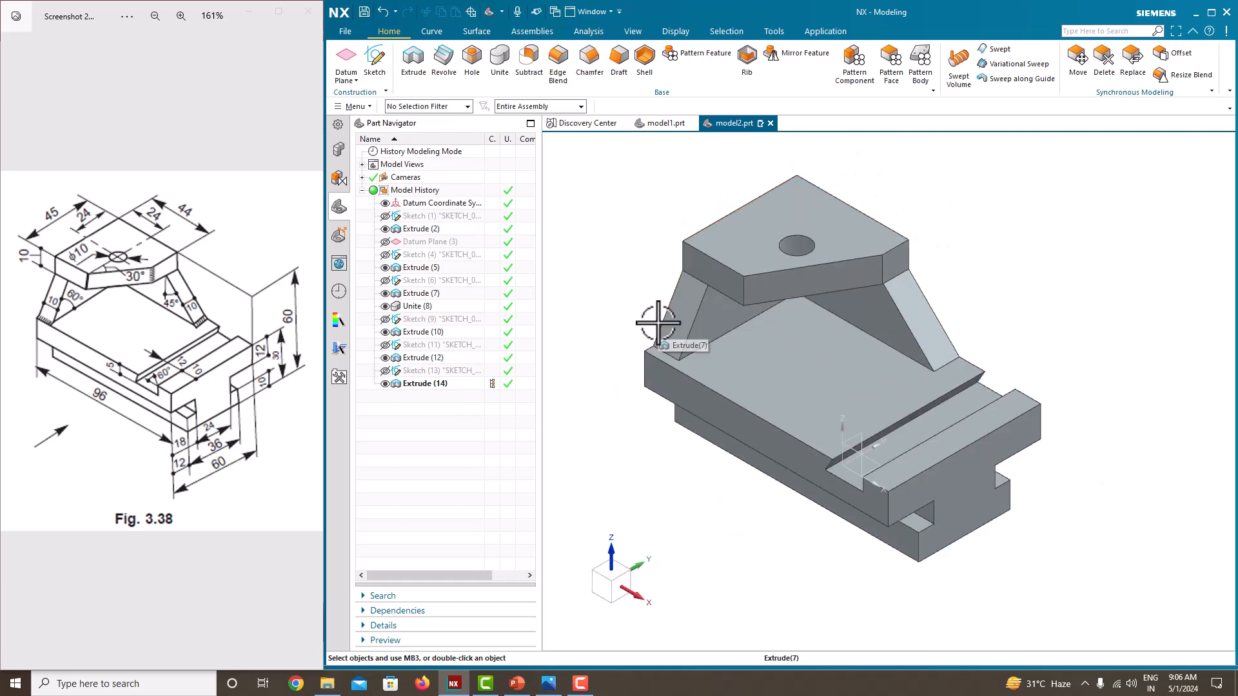